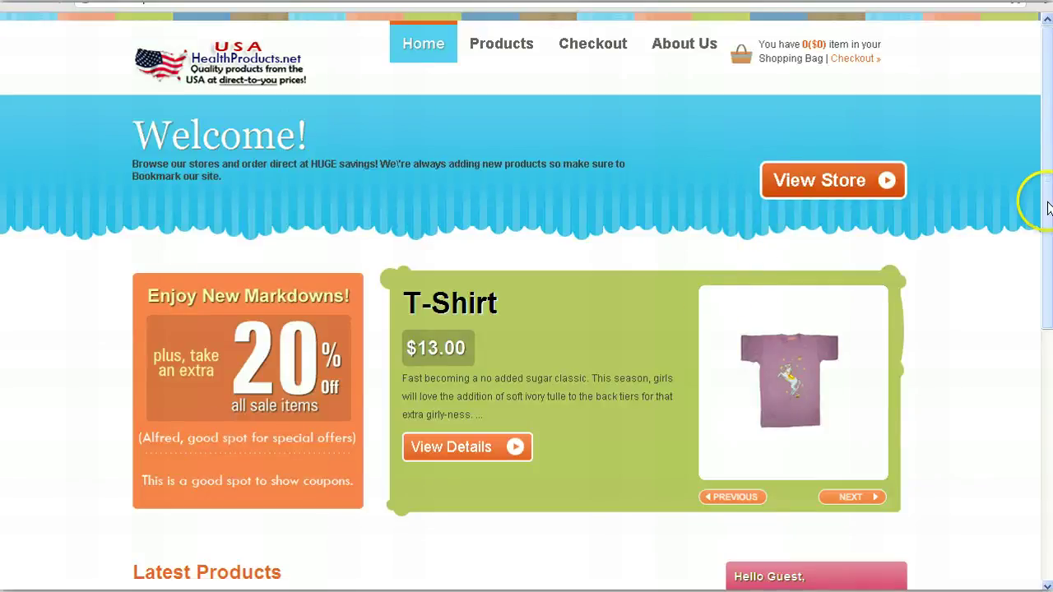
- Browse the featured products in the home page slider, moving forward through the items
mouse_move(1045, 212)
mouse_down()
mouse_move(1046, 462)
mouse_move(1046, 207)
mouse_up()
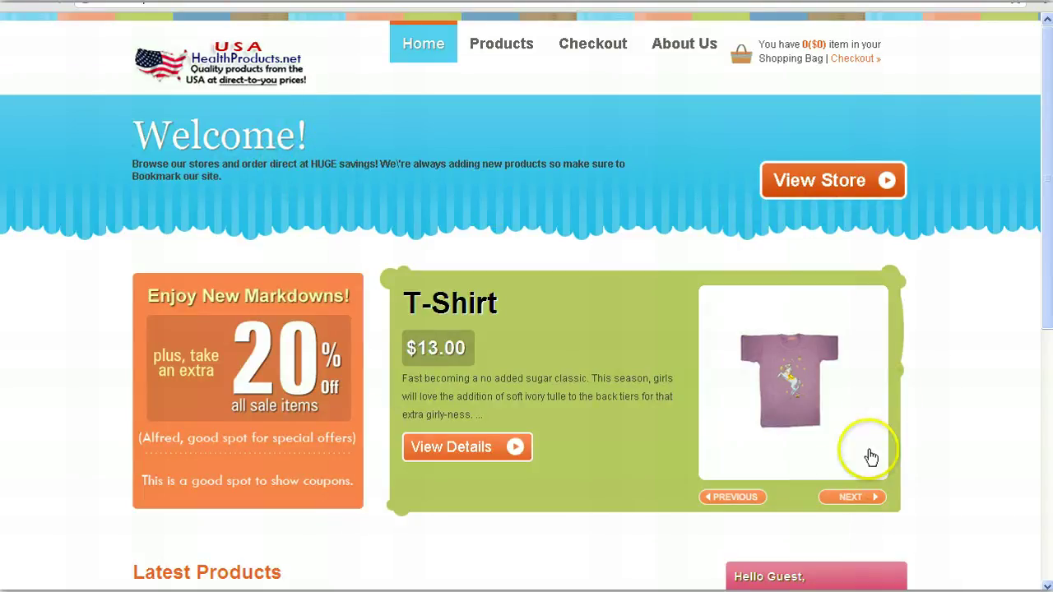
click(863, 497)
click(867, 499)
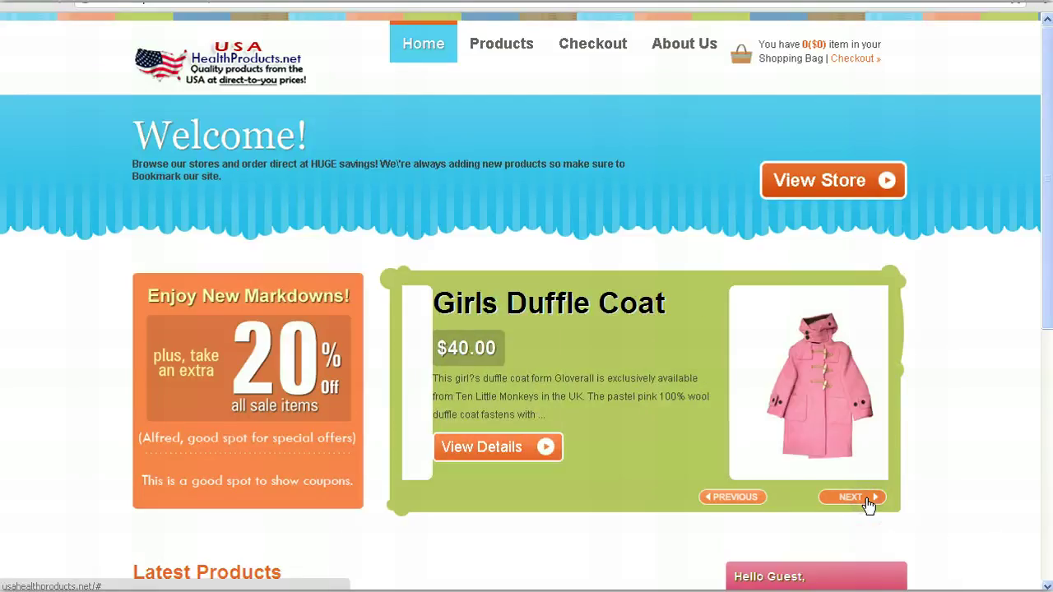
click(867, 499)
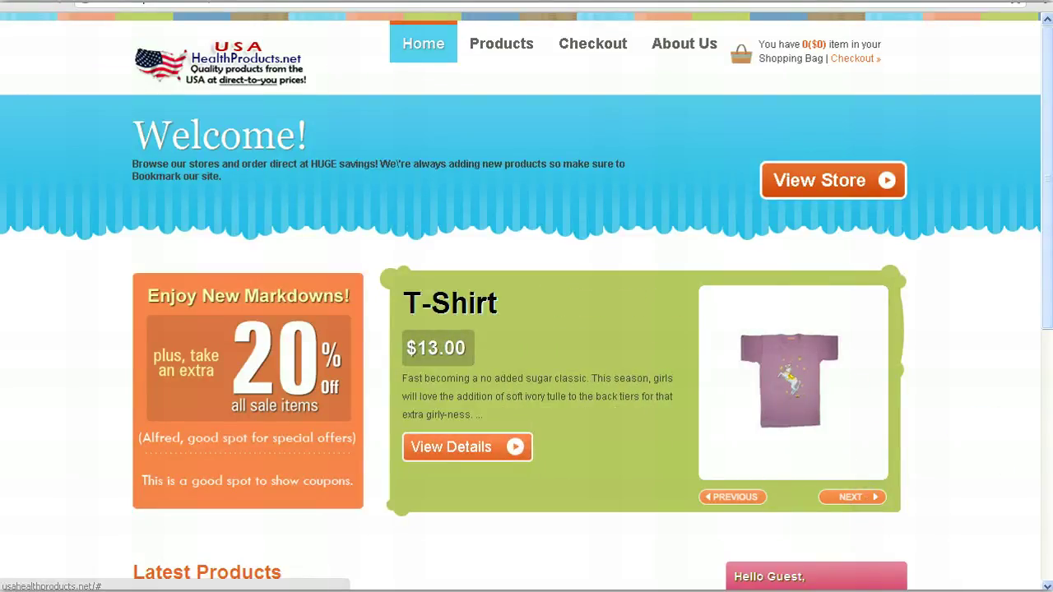
scroll(832, 316, down, 3)
click(832, 317)
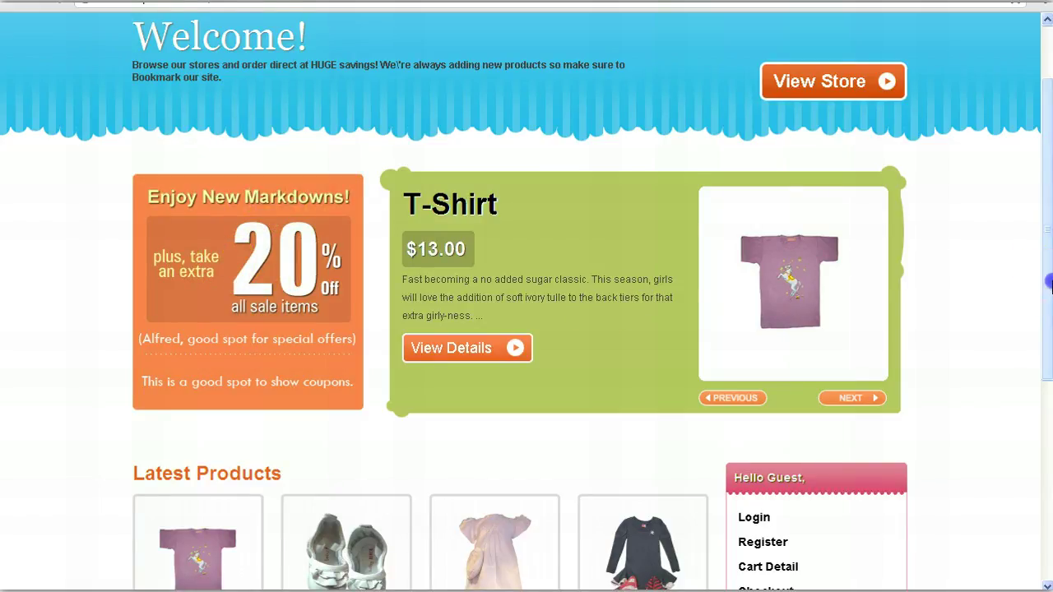
scroll(1041, 282, up, 2)
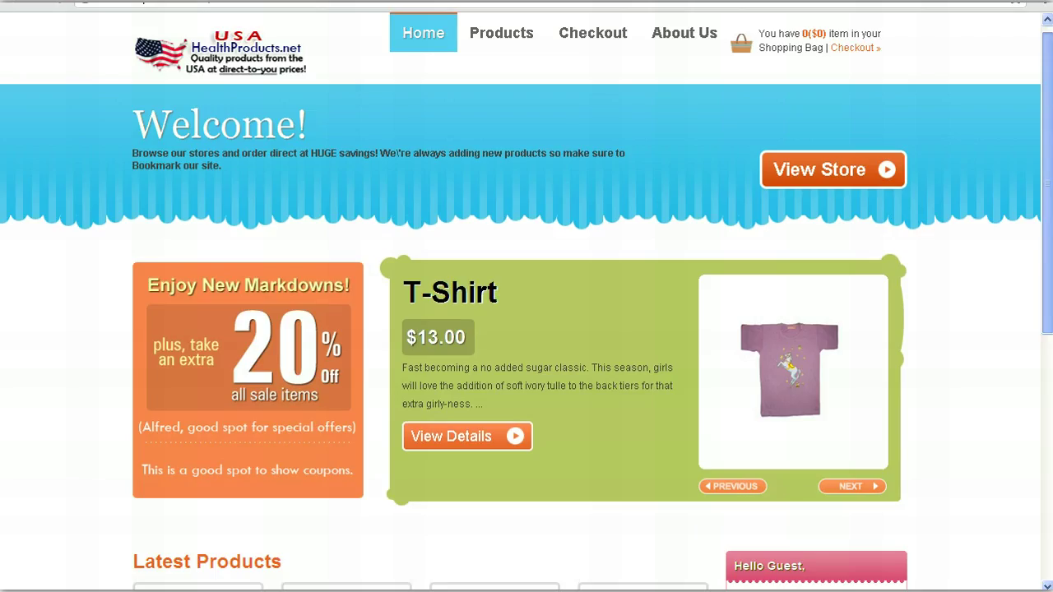
click(885, 496)
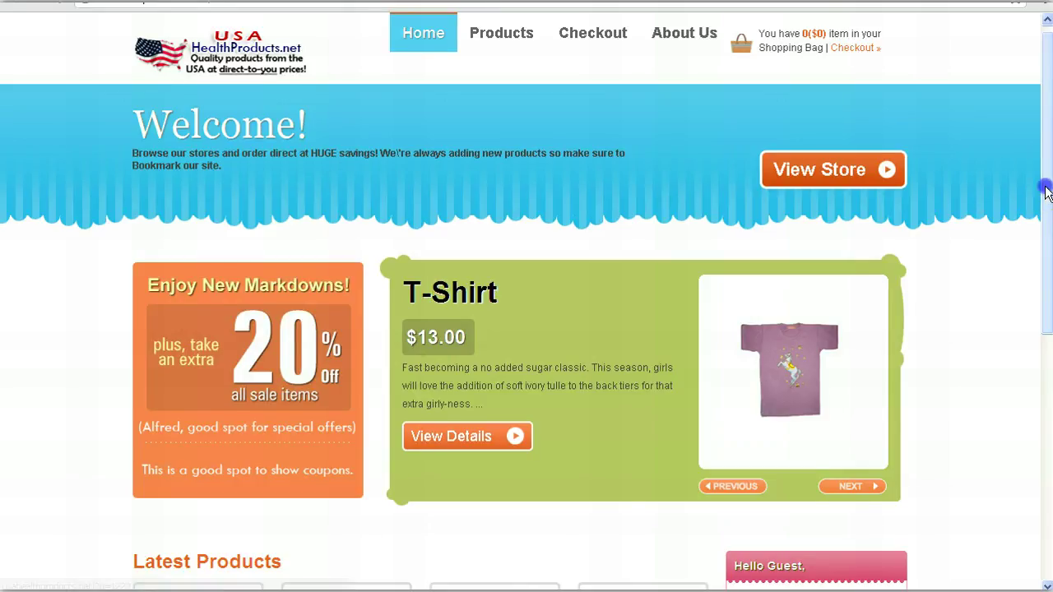
- Examine the home page's Latest Products grid, the guest account links and the Browse Categories list
drag(1048, 188, 1048, 364)
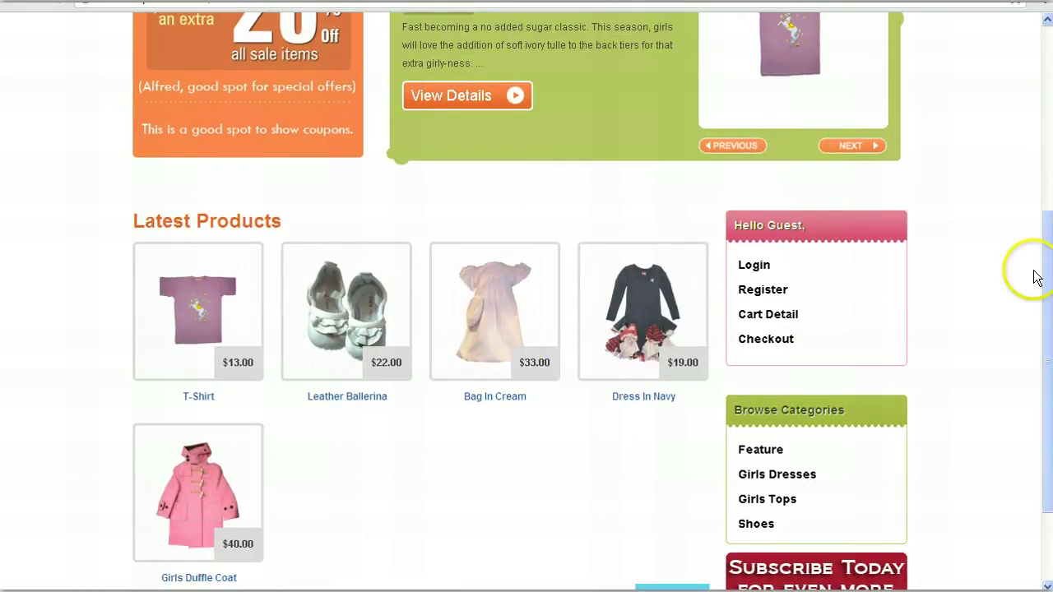
drag(1048, 279, 1047, 95)
scroll(452, 172, down, 3)
scroll(452, 172, up, 1)
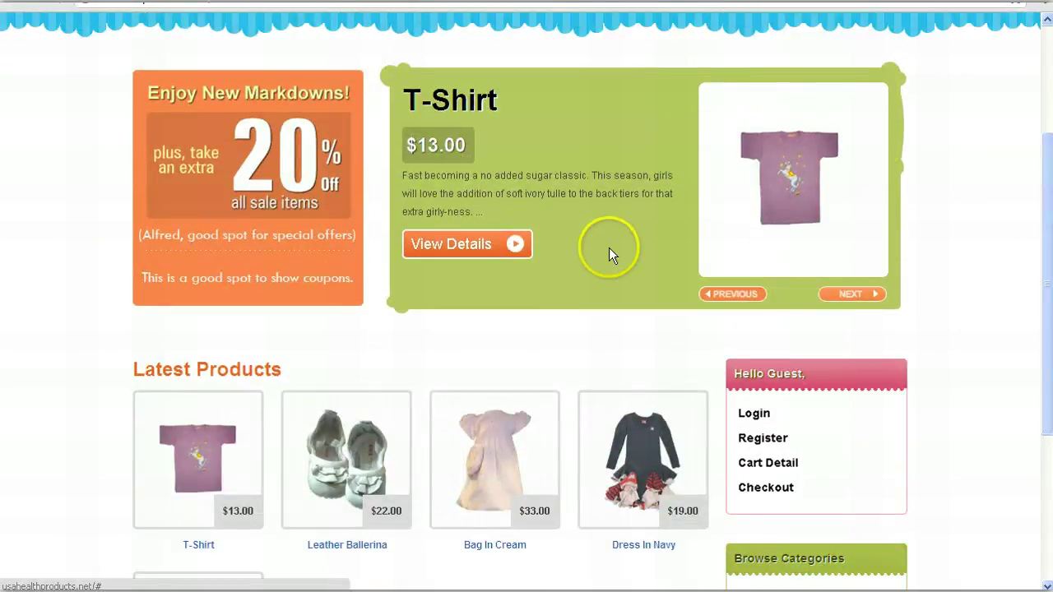
drag(1049, 235, 1049, 333)
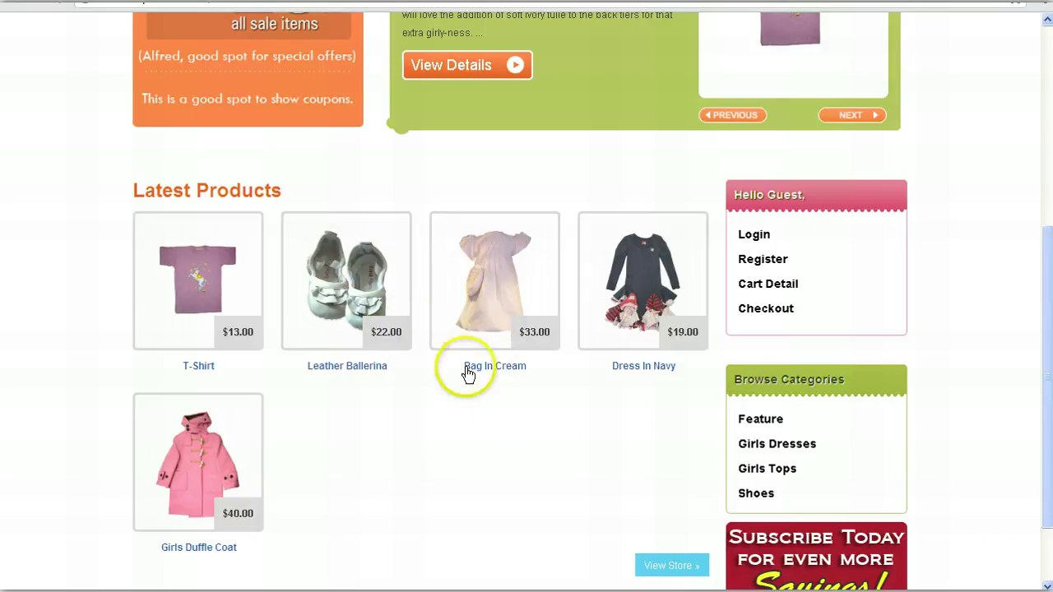
mouse_move(1047, 411)
mouse_down()
mouse_move(1050, 436)
mouse_move(1044, 287)
mouse_move(1043, 394)
mouse_up()
right_click(1040, 349)
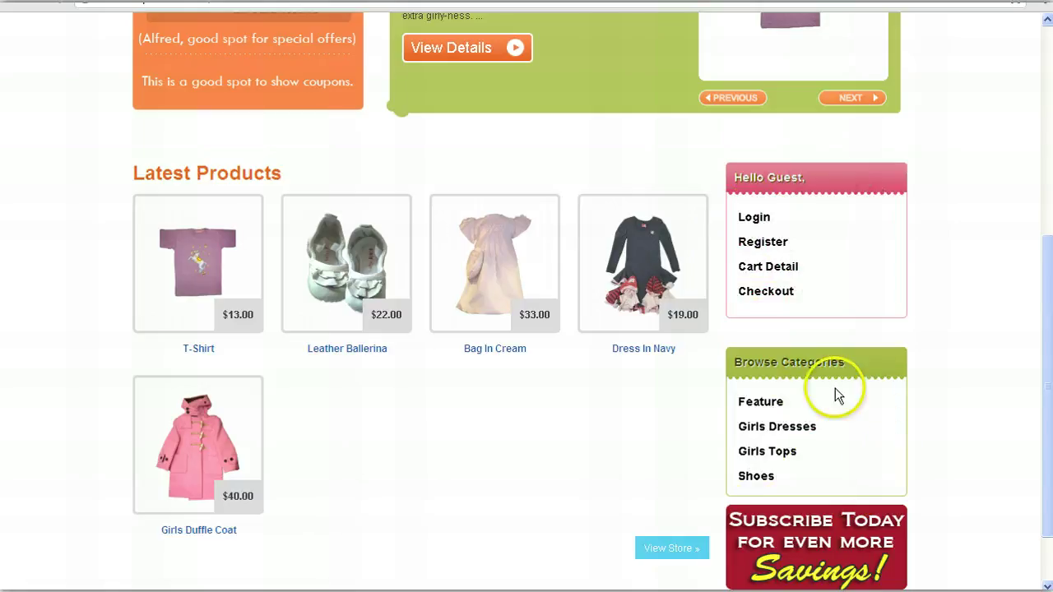
drag(1047, 411, 1046, 454)
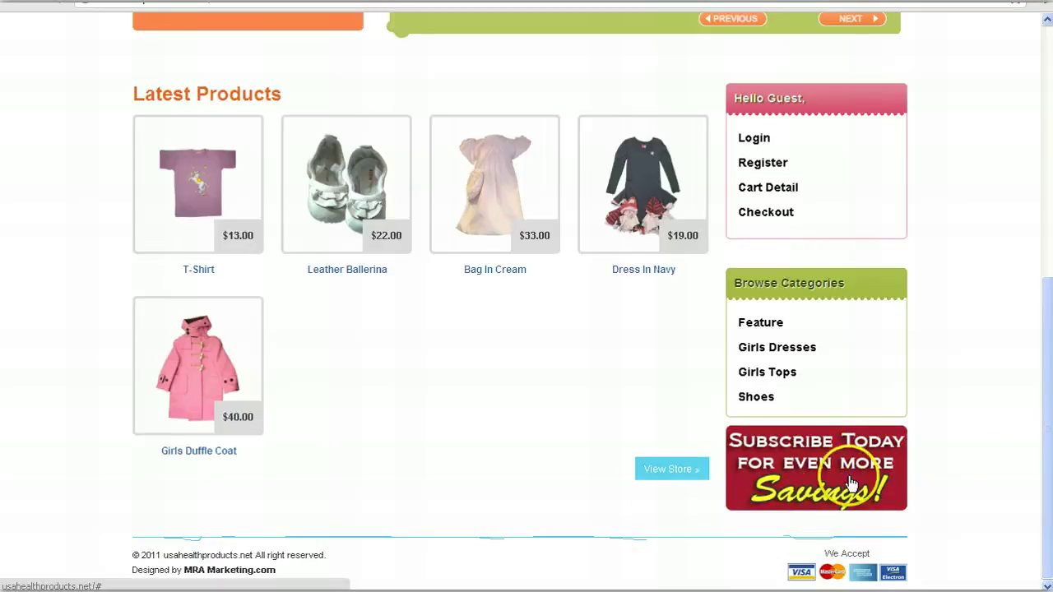
- Review the home page's markdown offer banner, subscription banner and footer from top to bottom
drag(1037, 442, 1033, 121)
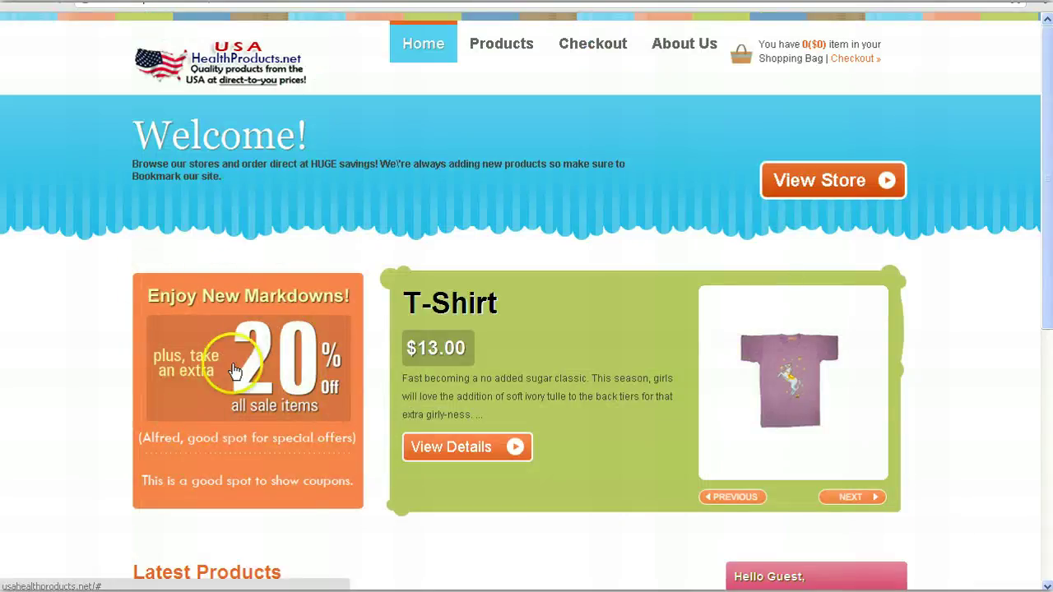
drag(1050, 277, 1036, 555)
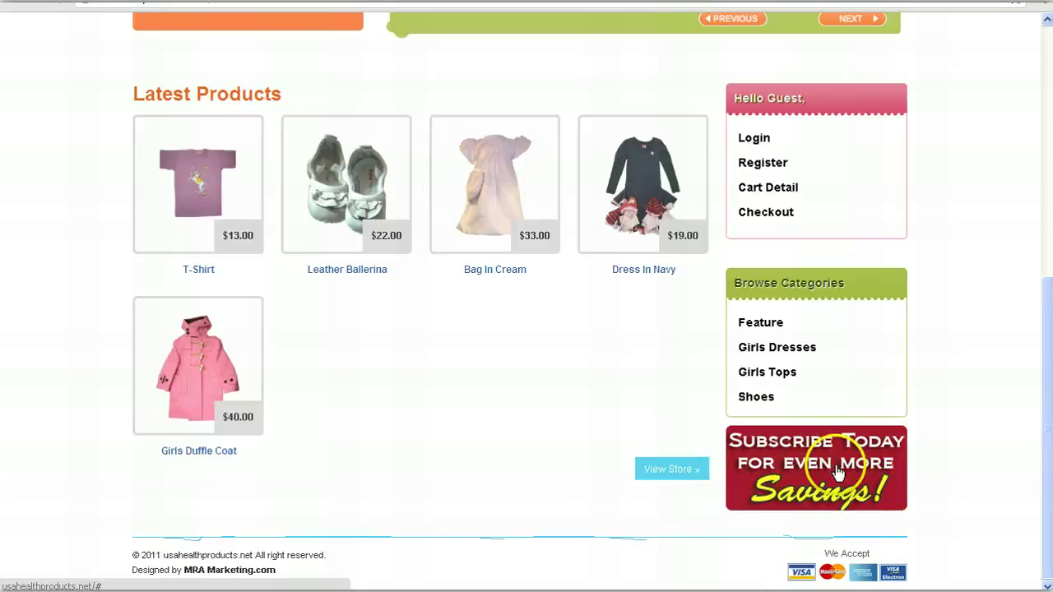
scroll(1045, 442, up, 1)
right_click(1045, 441)
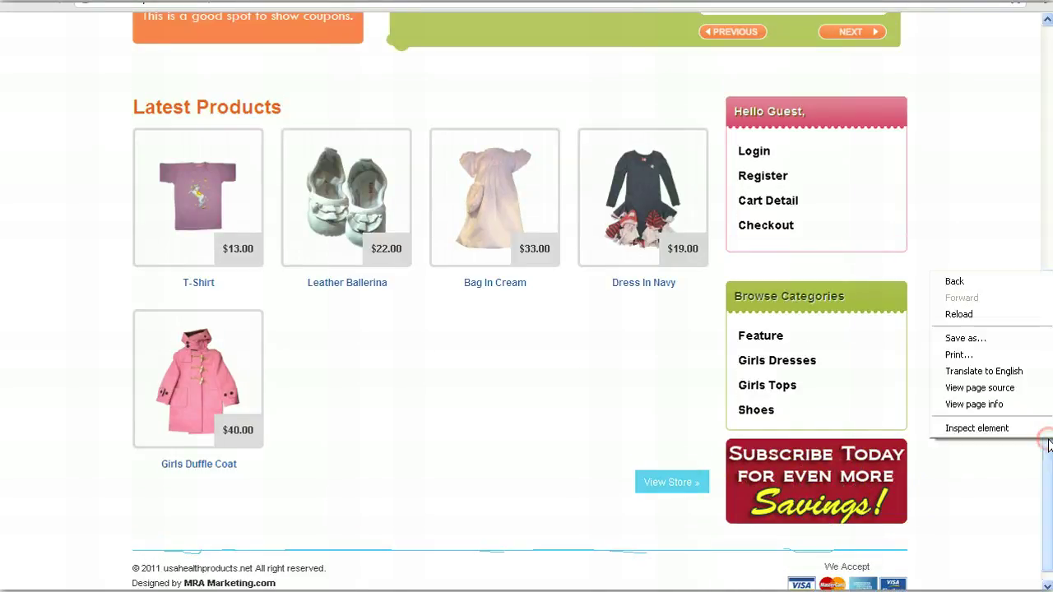
click(1047, 479)
drag(1047, 452, 1036, 294)
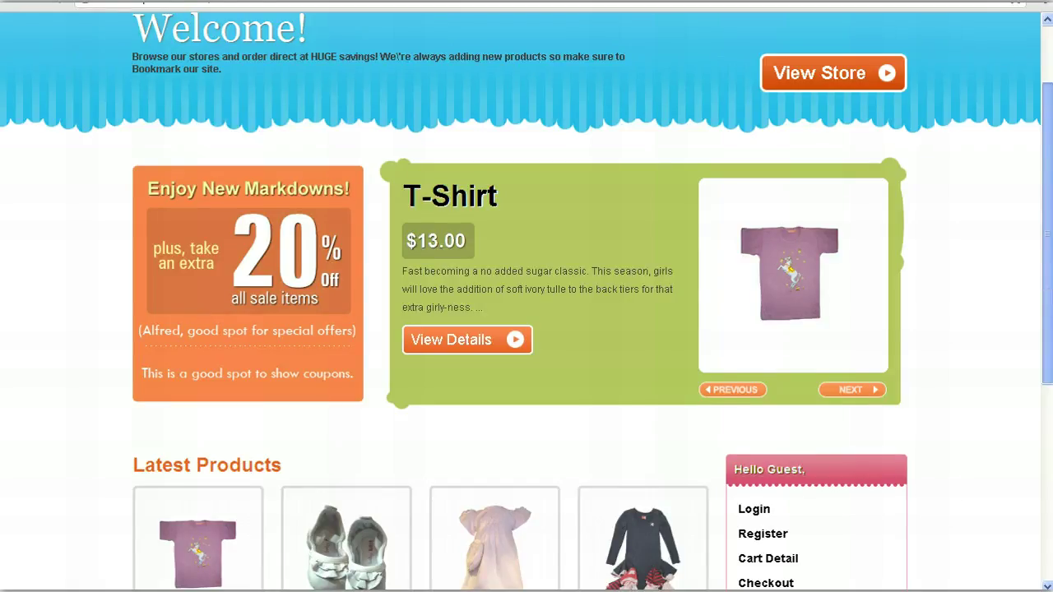
drag(1045, 295, 1049, 324)
scroll(1048, 324, down, 3)
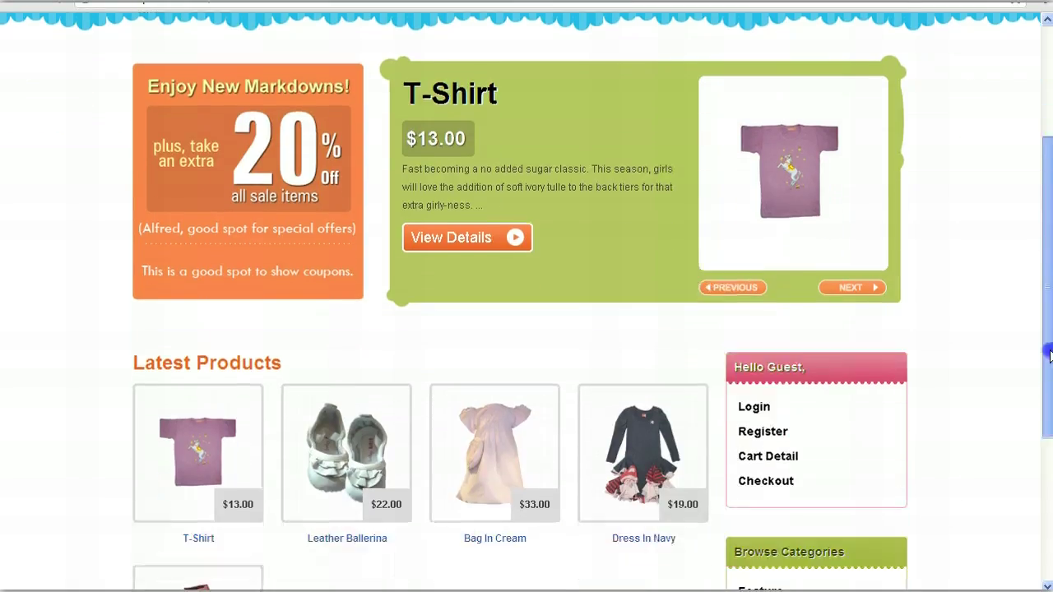
scroll(1048, 327, up, 5)
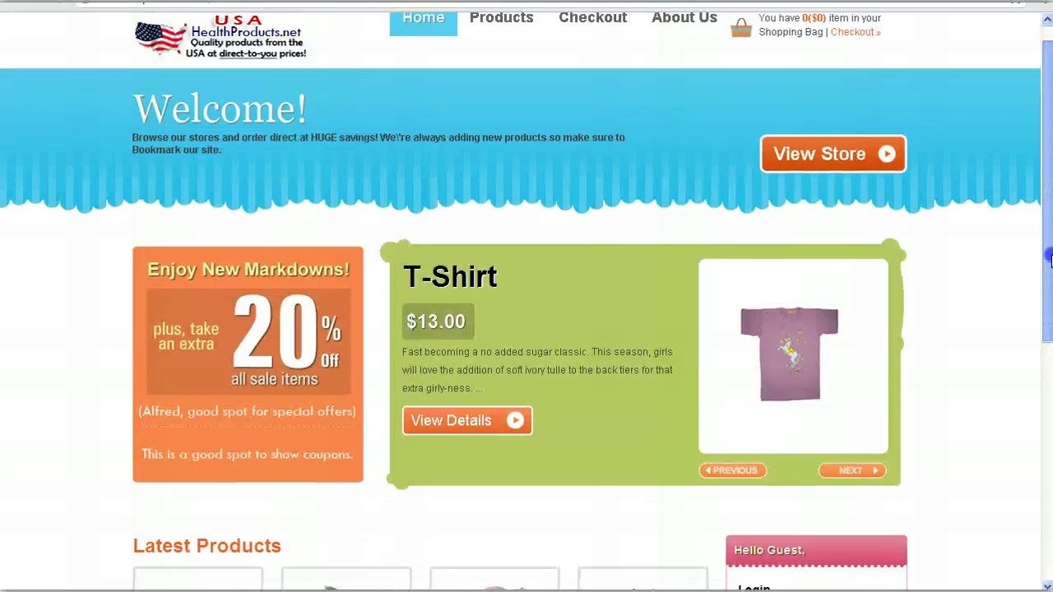
scroll(1050, 258, up, 1)
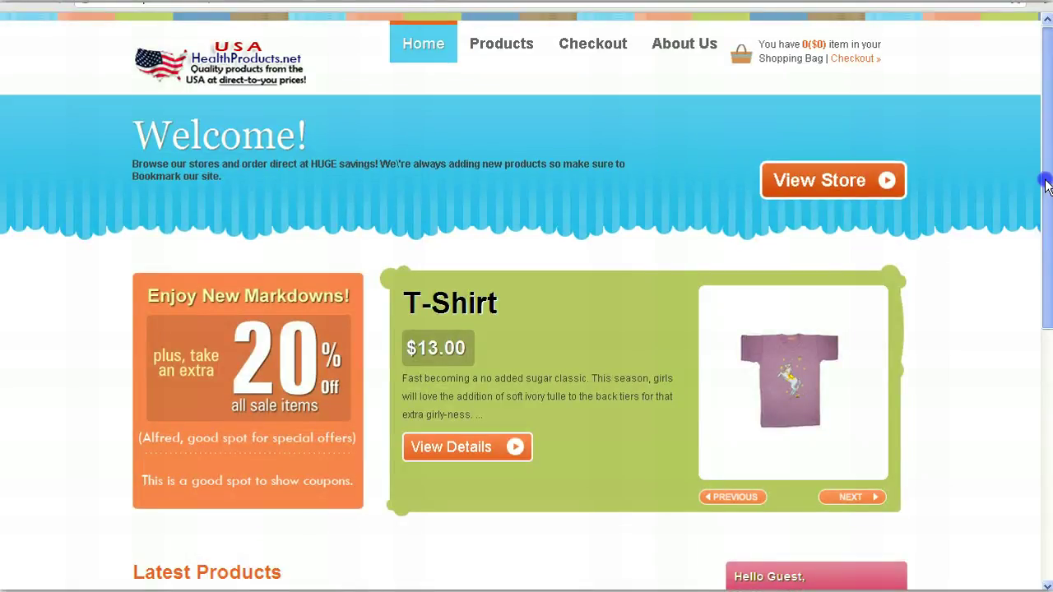
drag(1046, 186, 1045, 453)
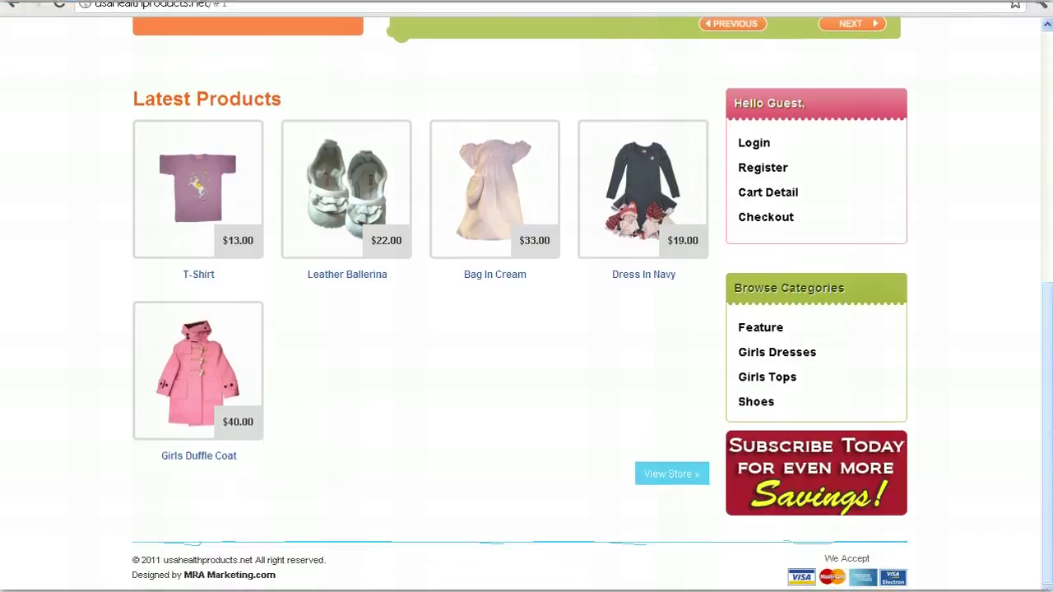
click(1048, 310)
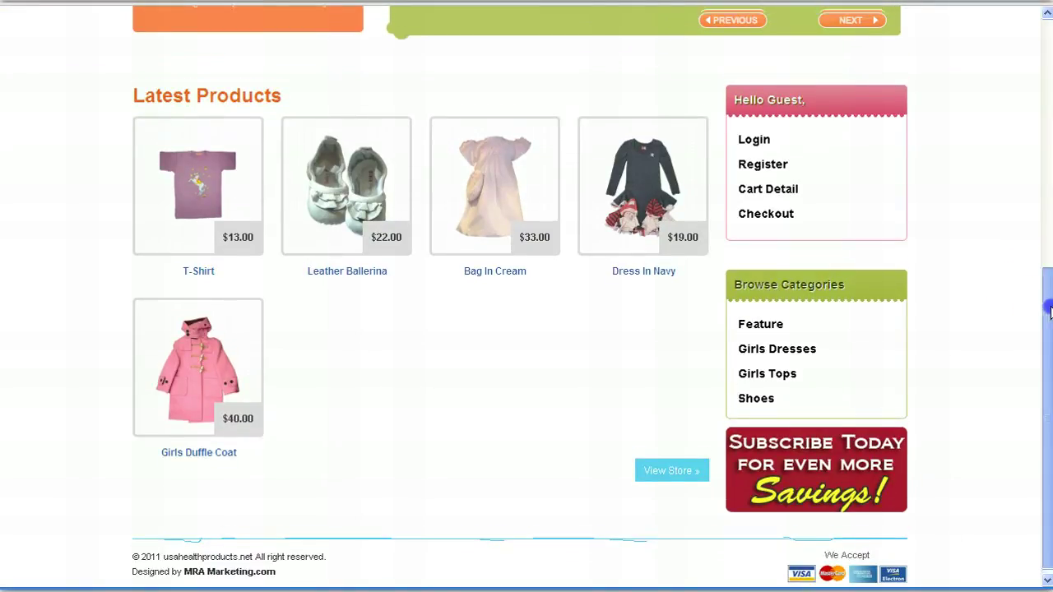
drag(1049, 310, 1043, 51)
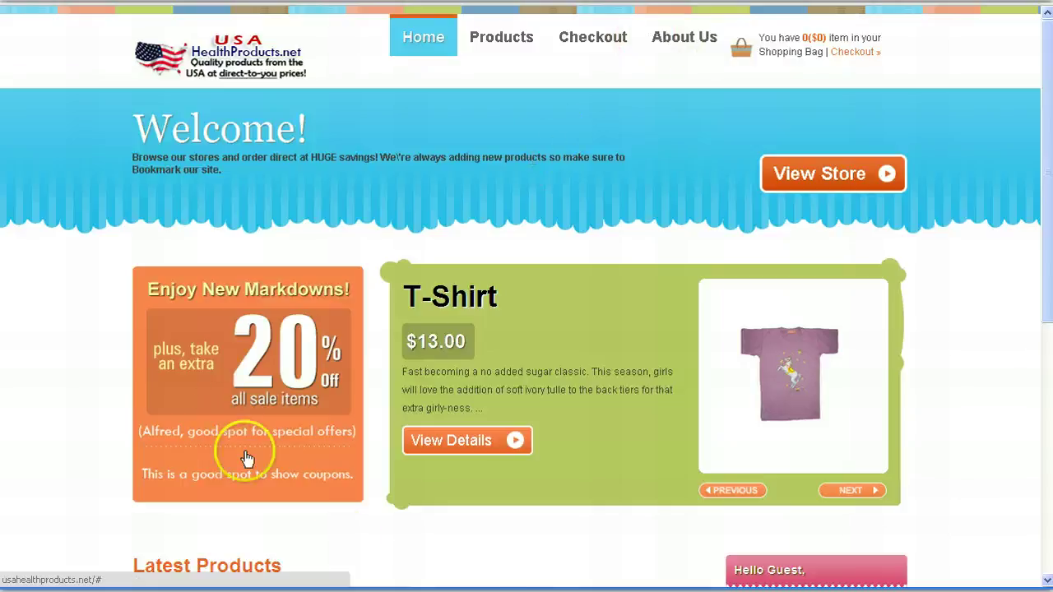
- View the About Us page with its sample testimonials and return to the home page
click(682, 47)
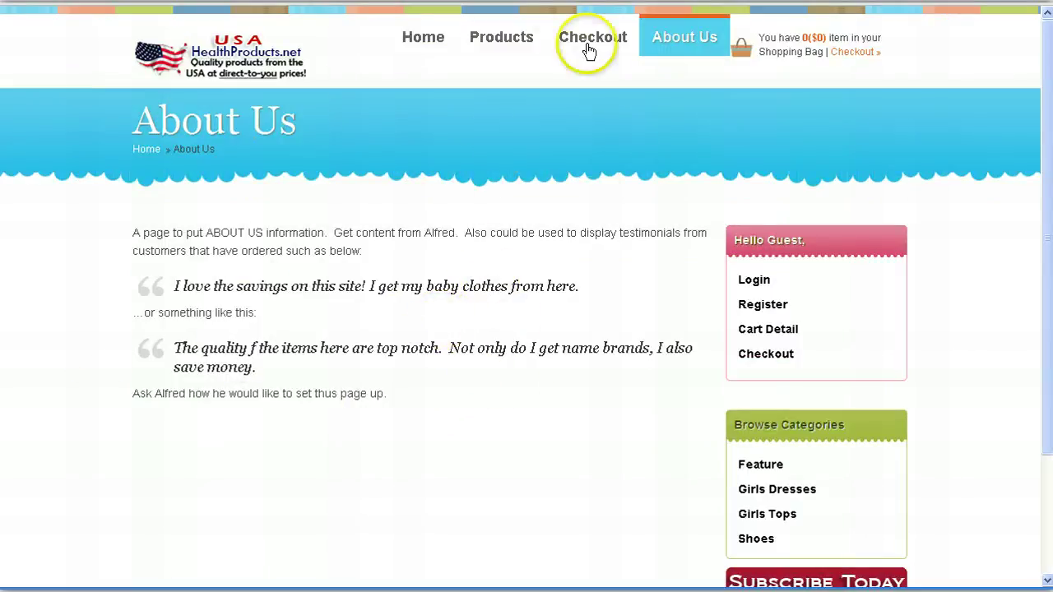
scroll(762, 444, down, 2)
scroll(761, 421, down, 1)
scroll(717, 277, up, 2)
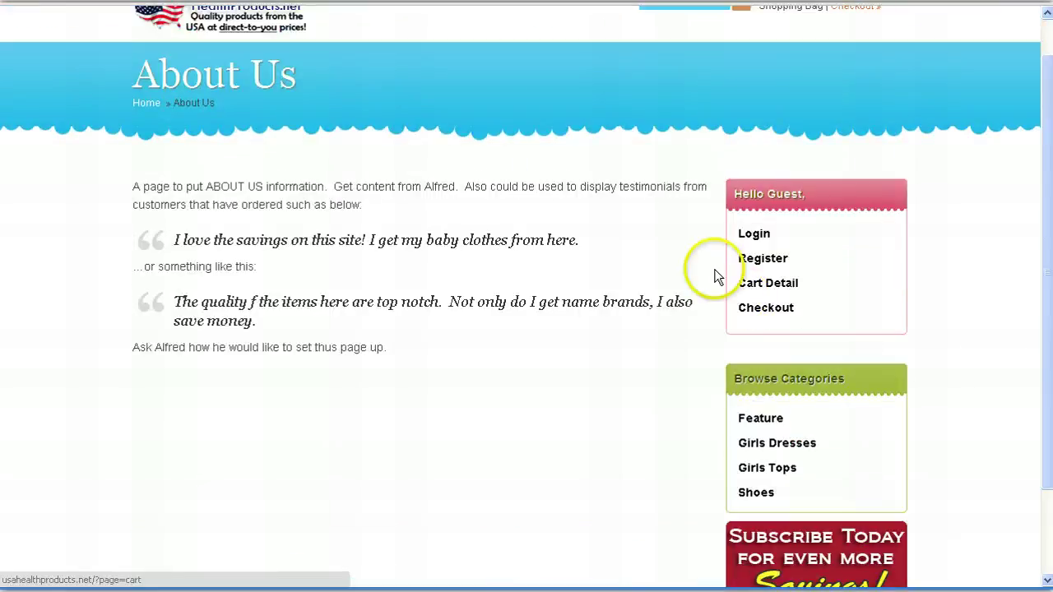
right_click(150, 189)
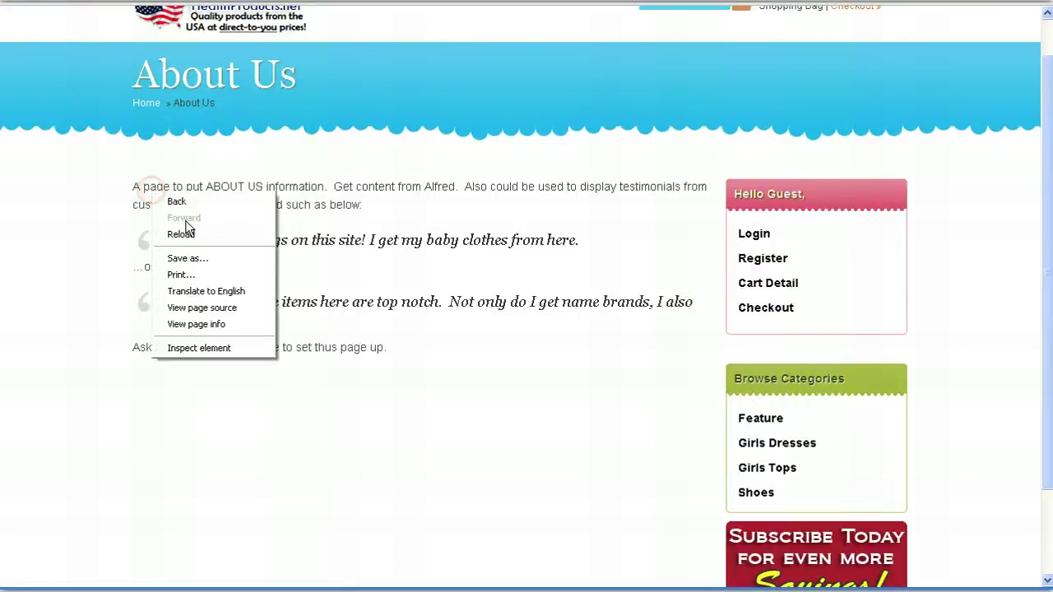
click(239, 201)
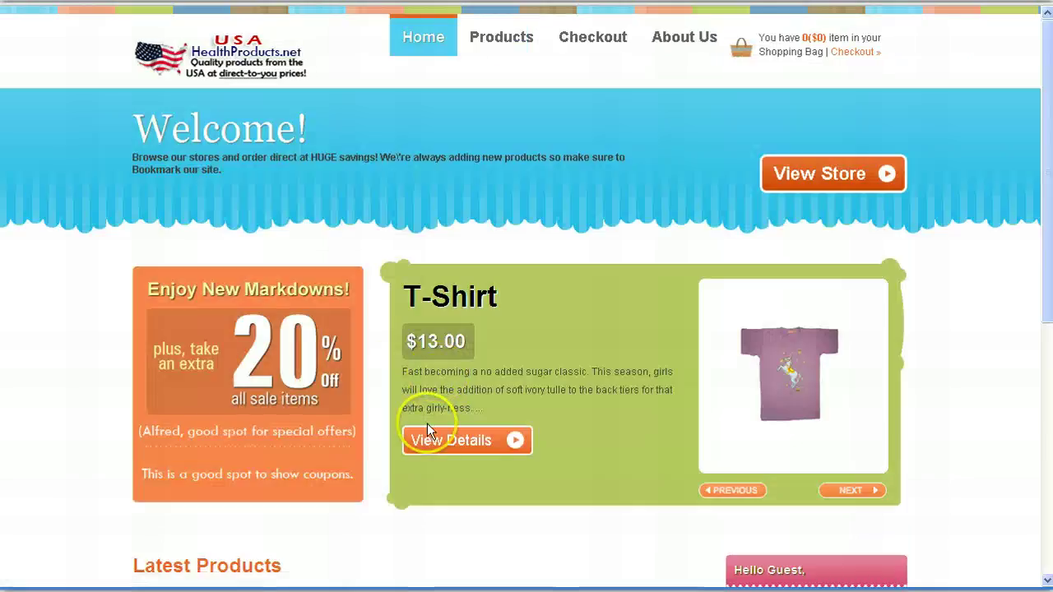
- Open the Dress In Navy product from the latest products and look over its details page
scroll(712, 482, down, 4)
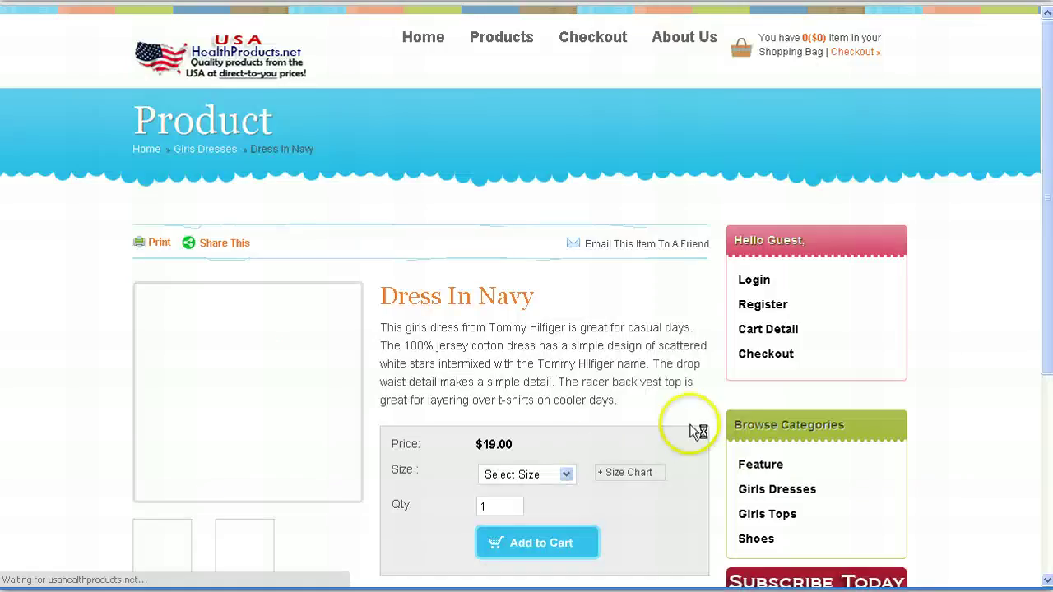
drag(1046, 231, 1046, 232)
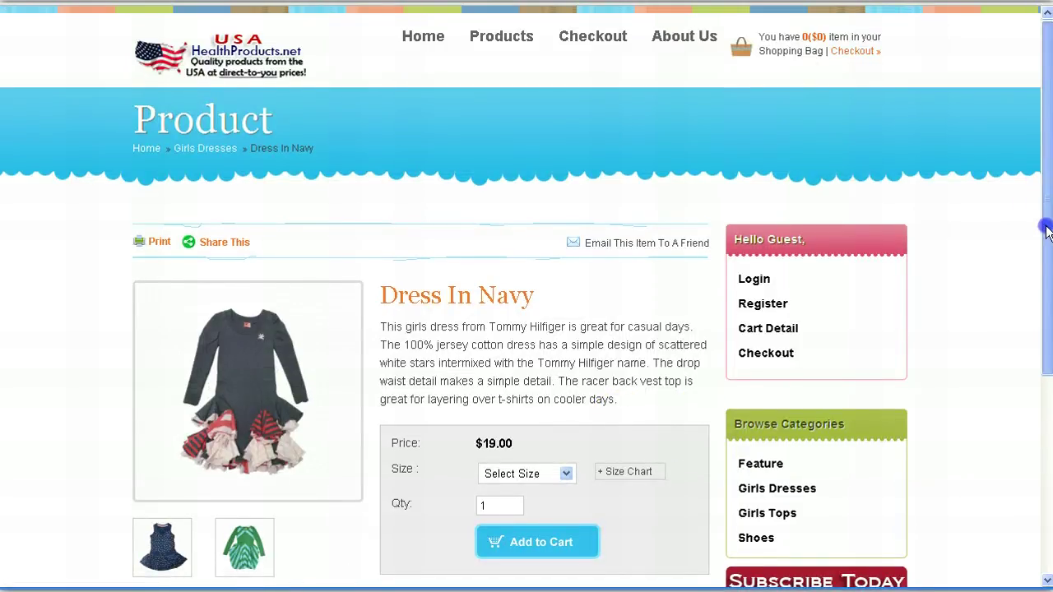
drag(1046, 307, 1047, 206)
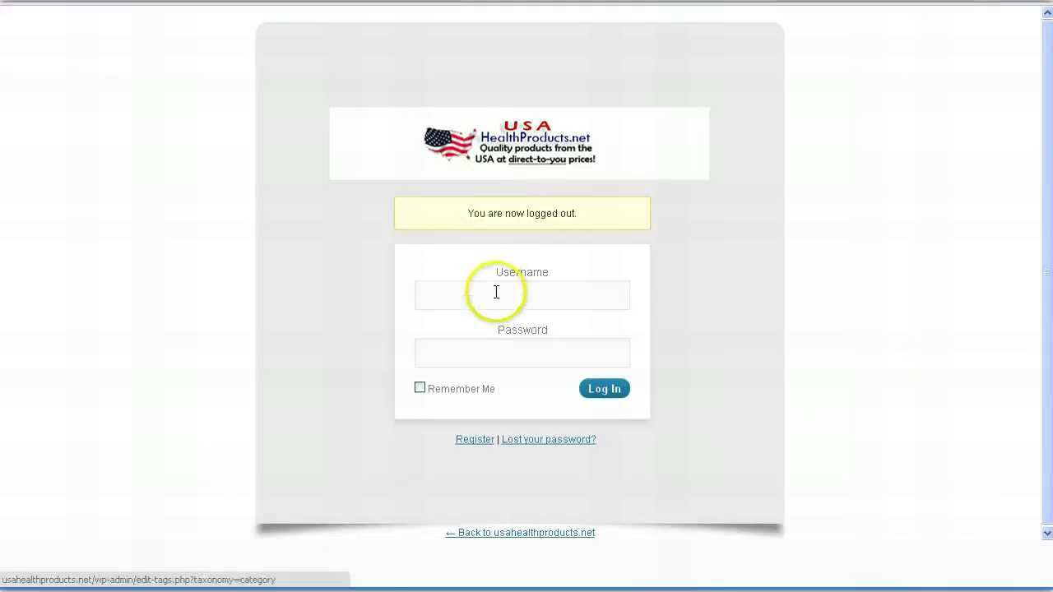
- Log in to the site's administration area with the administrator username and the account password
click(495, 299)
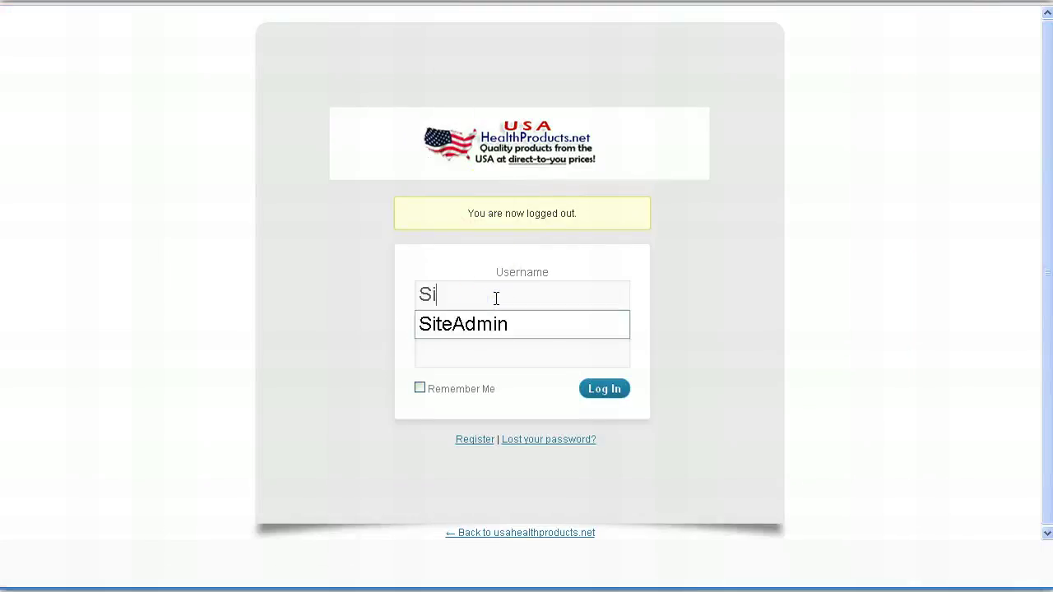
text(Si)
key(Down)
key(Tab)
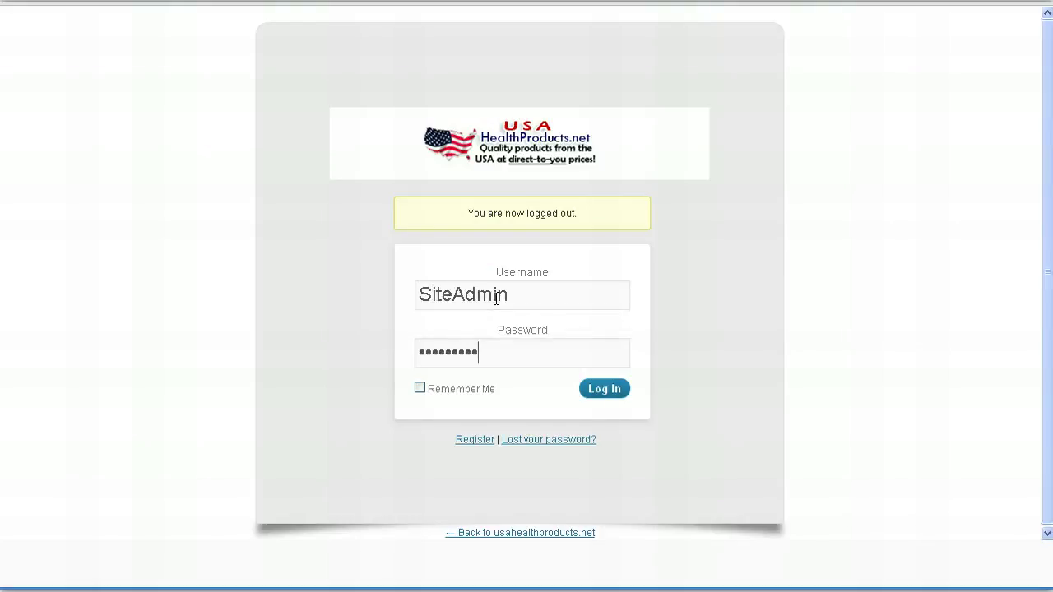
key(Return)
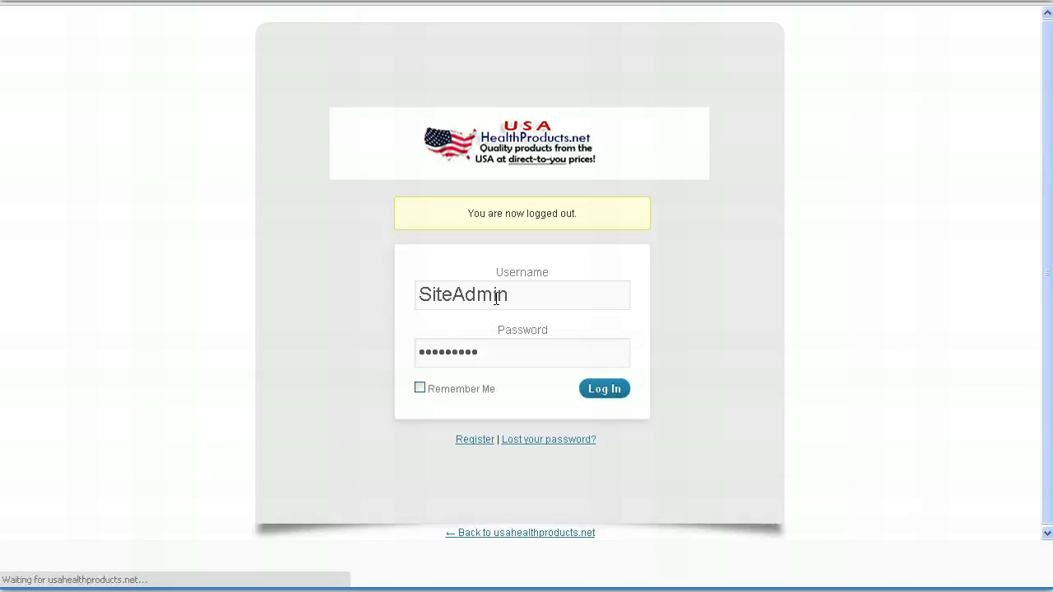
- Return to the Dress In Navy product page and review its description, price and ordering options
click(615, 287)
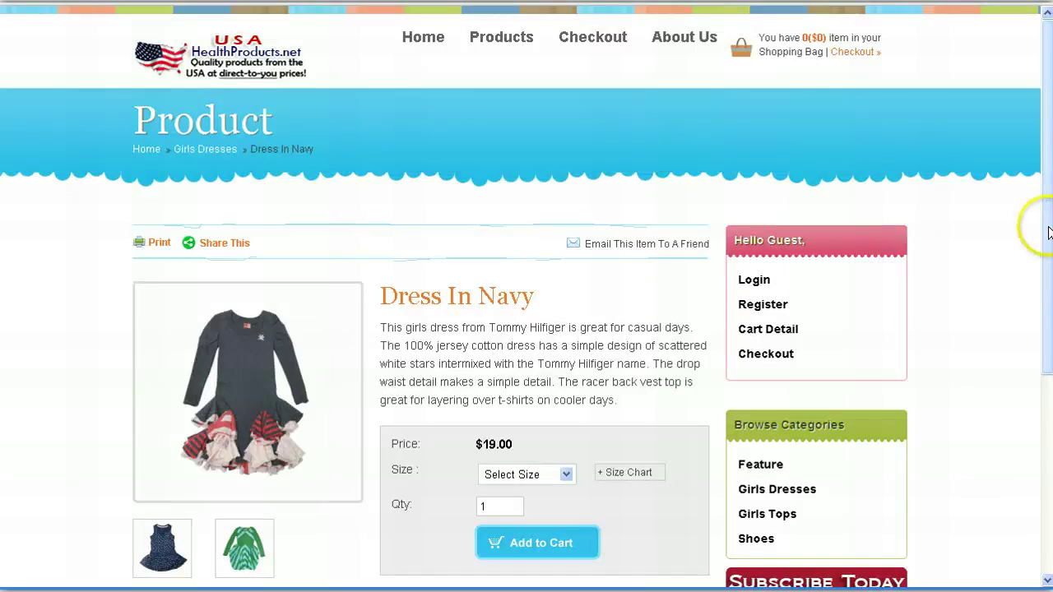
drag(1041, 223, 1024, 236)
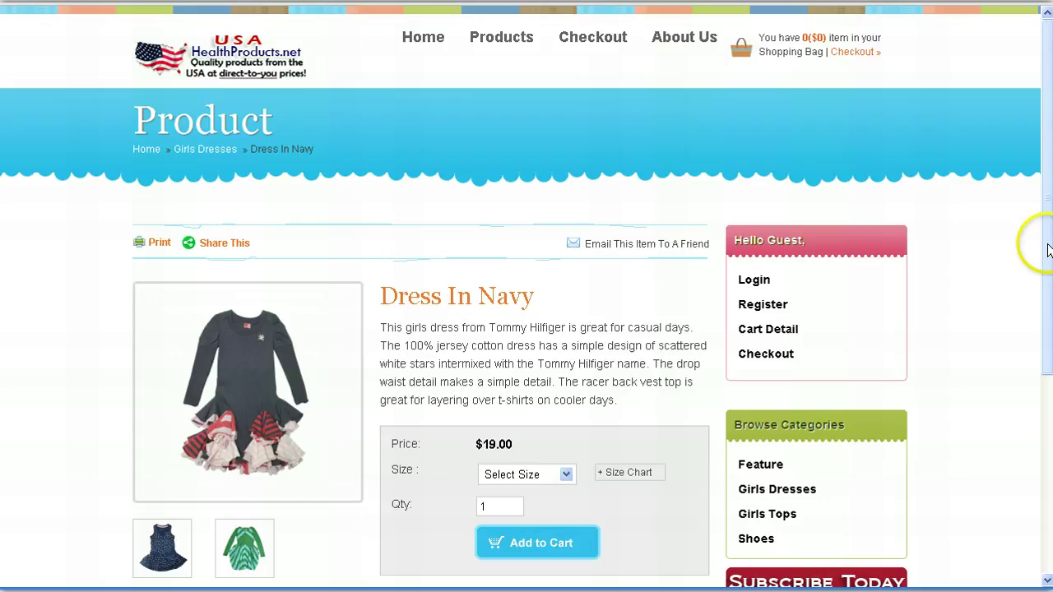
drag(1049, 251, 1043, 185)
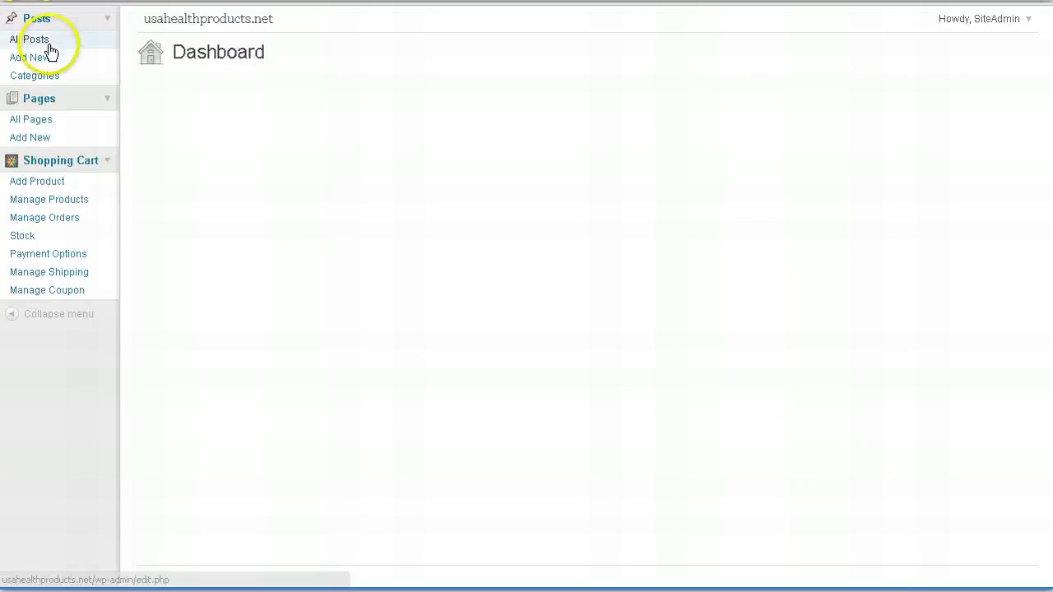
- Open the About Us page for editing and show the editor's second row of formatting tools
click(48, 121)
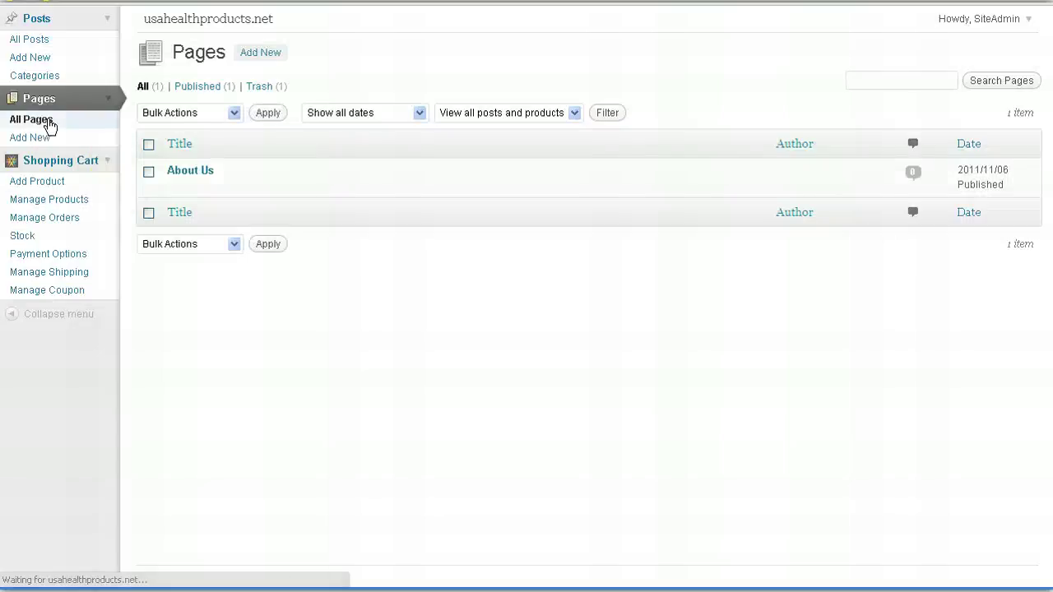
mouse_move(181, 193)
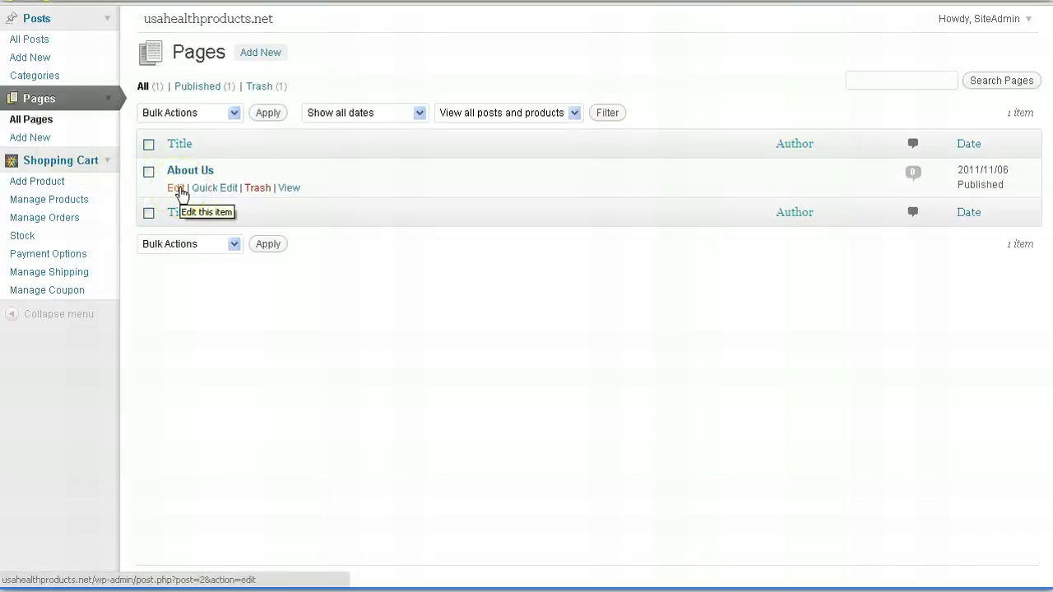
click(176, 189)
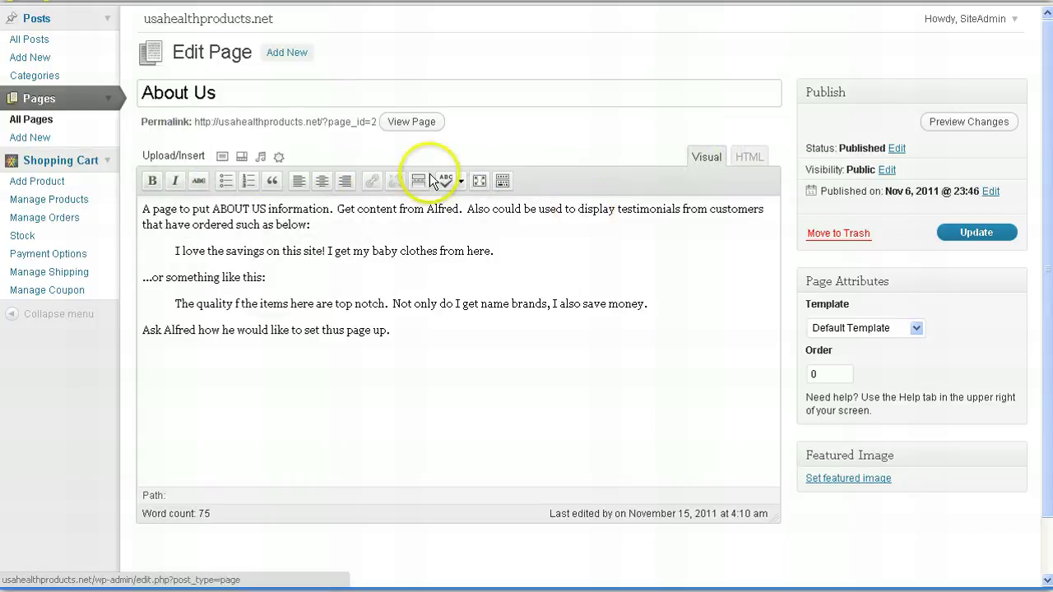
click(504, 182)
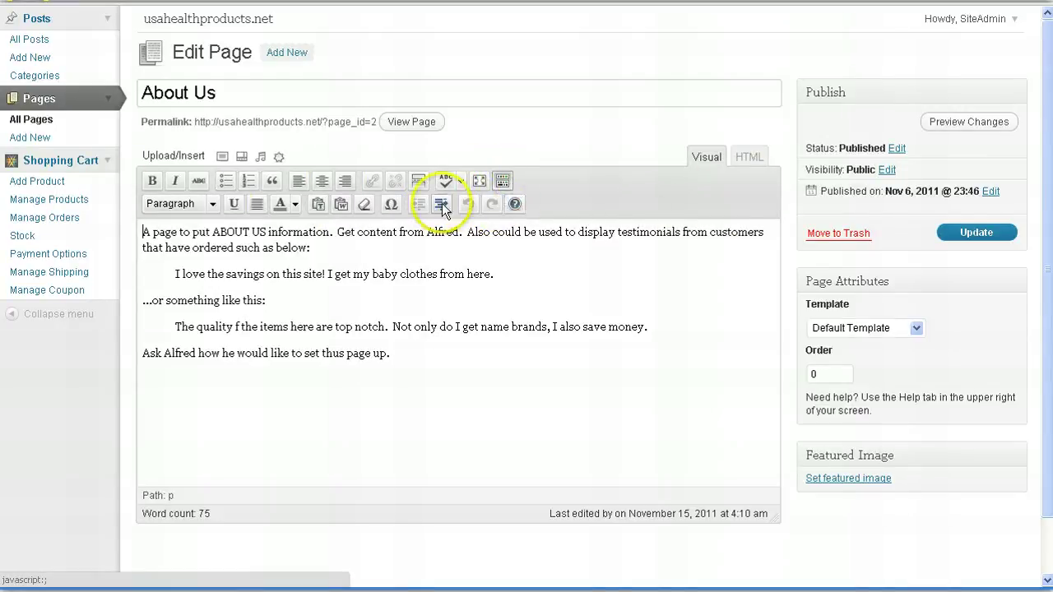
click(506, 184)
click(507, 184)
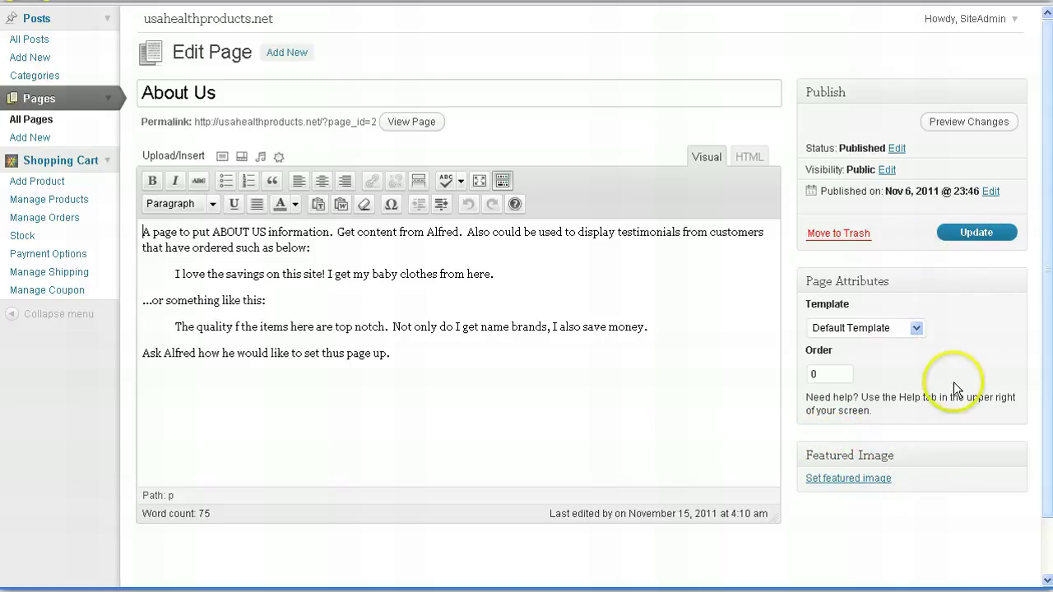
- Add "You can add text." at the end of the first paragraph and format it as bold, red and italic
click(404, 251)
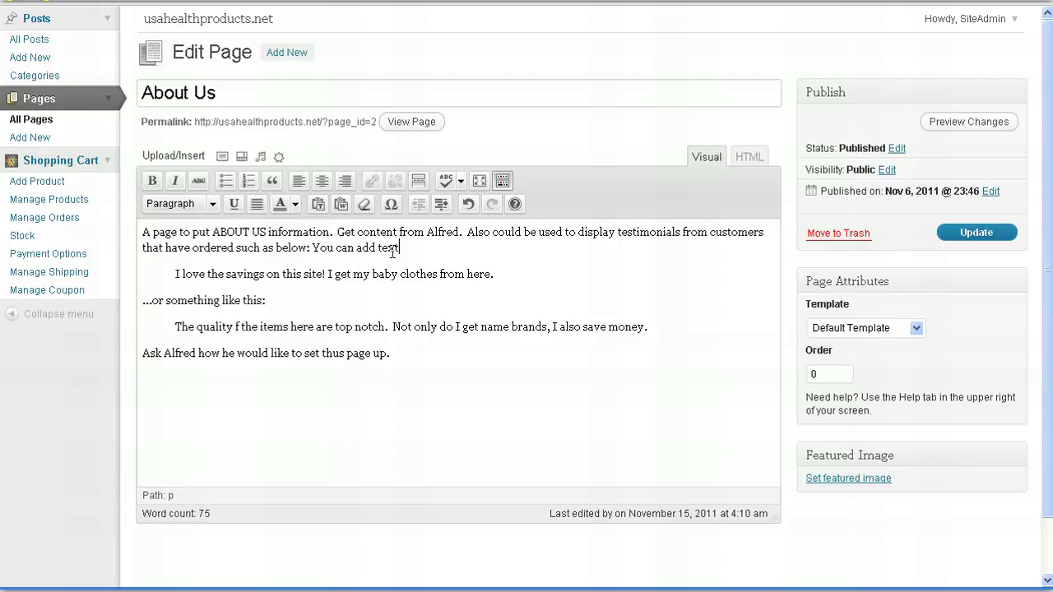
drag(419, 249, 316, 249)
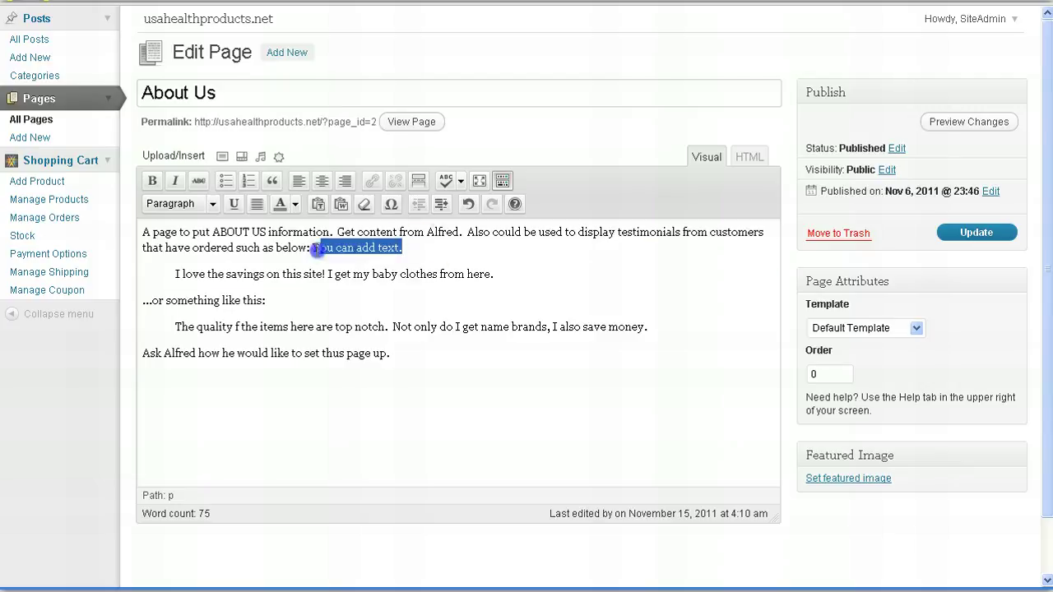
click(152, 182)
click(295, 205)
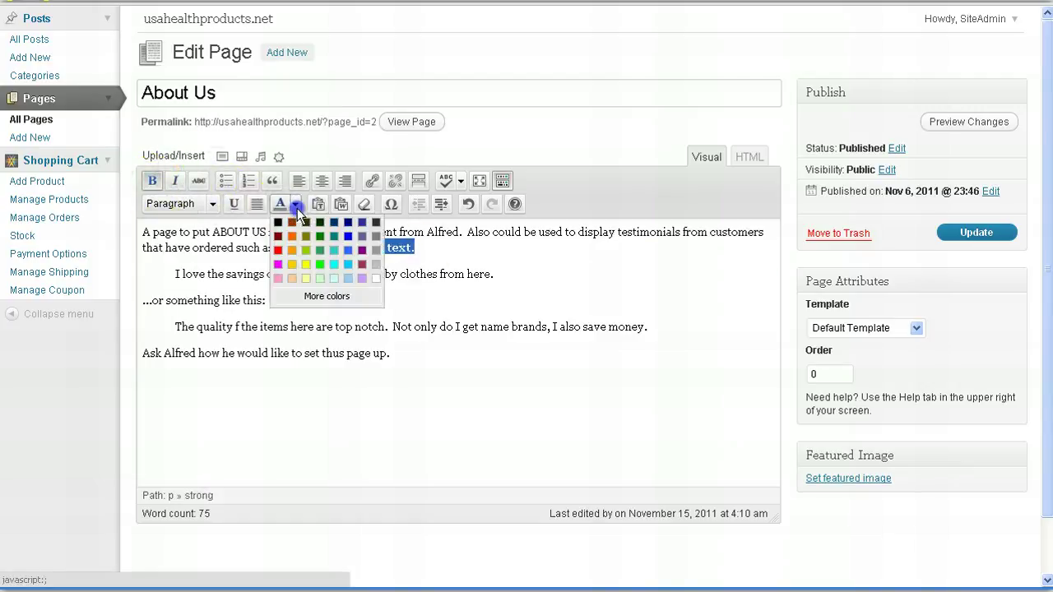
click(279, 251)
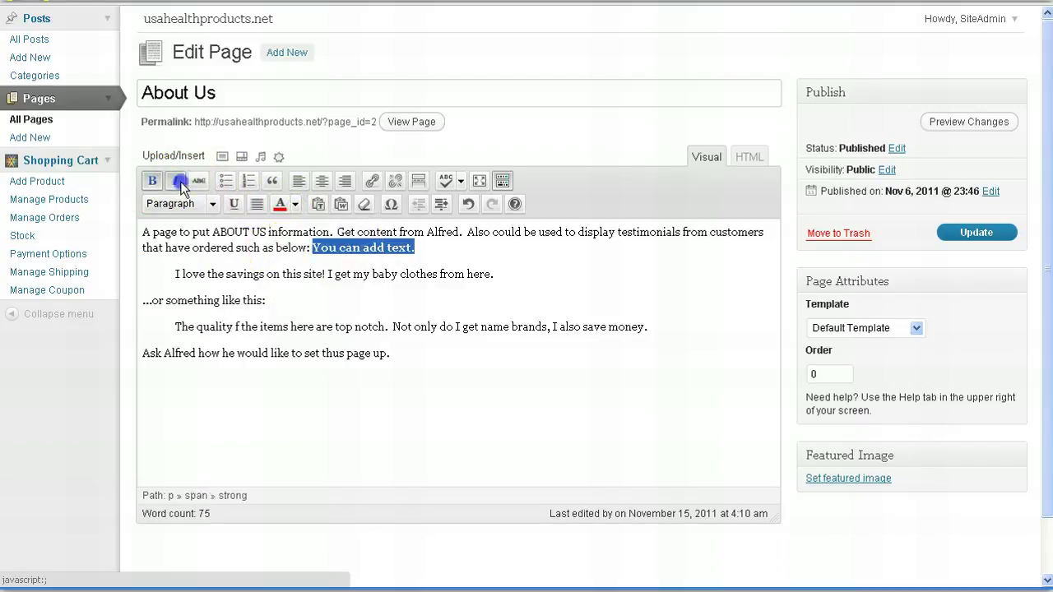
click(174, 181)
- Look over the link options for the added sentence, including existing site content, without adding a link
click(372, 182)
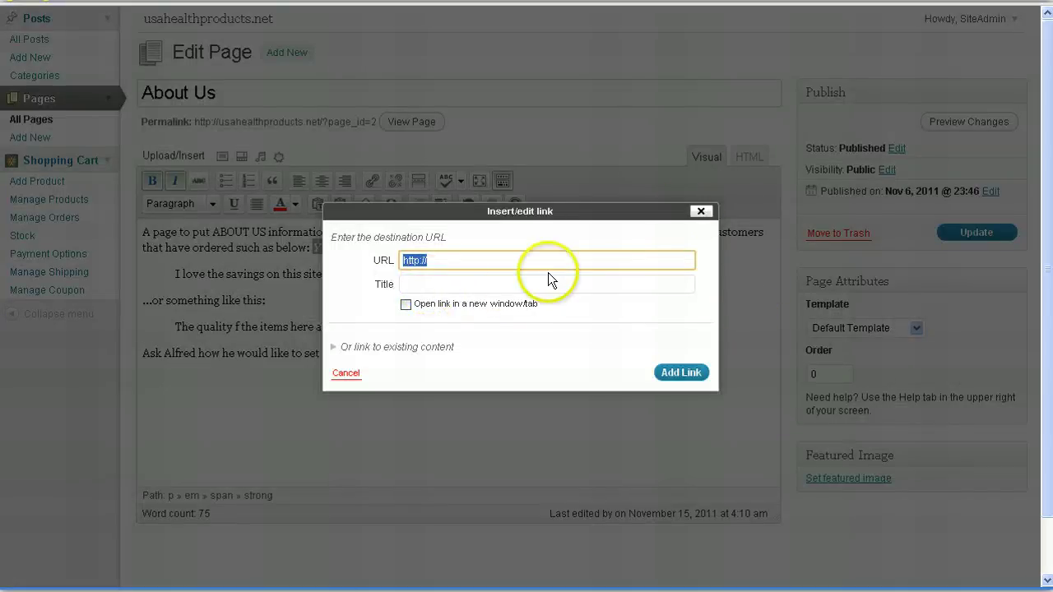
click(386, 346)
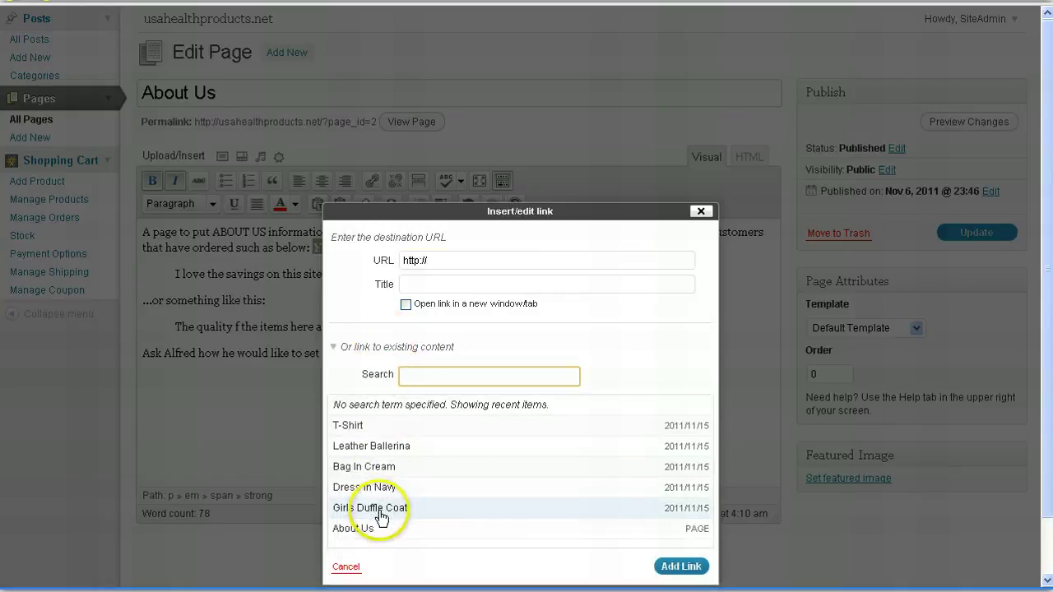
click(701, 211)
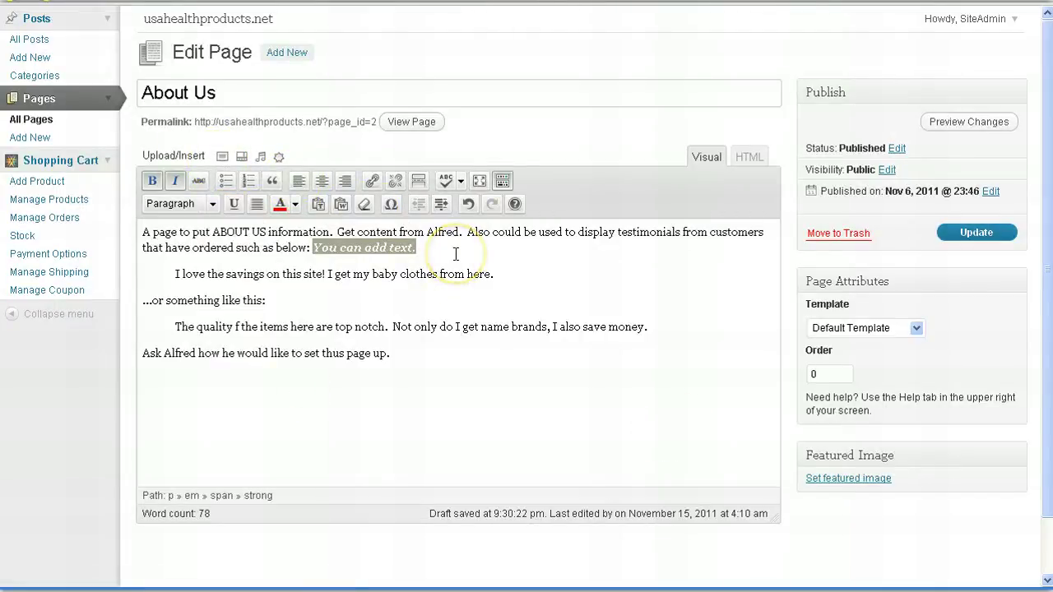
- Format the line "...or something like this:" as Heading 1 and update the About Us page
click(512, 275)
drag(289, 298, 124, 293)
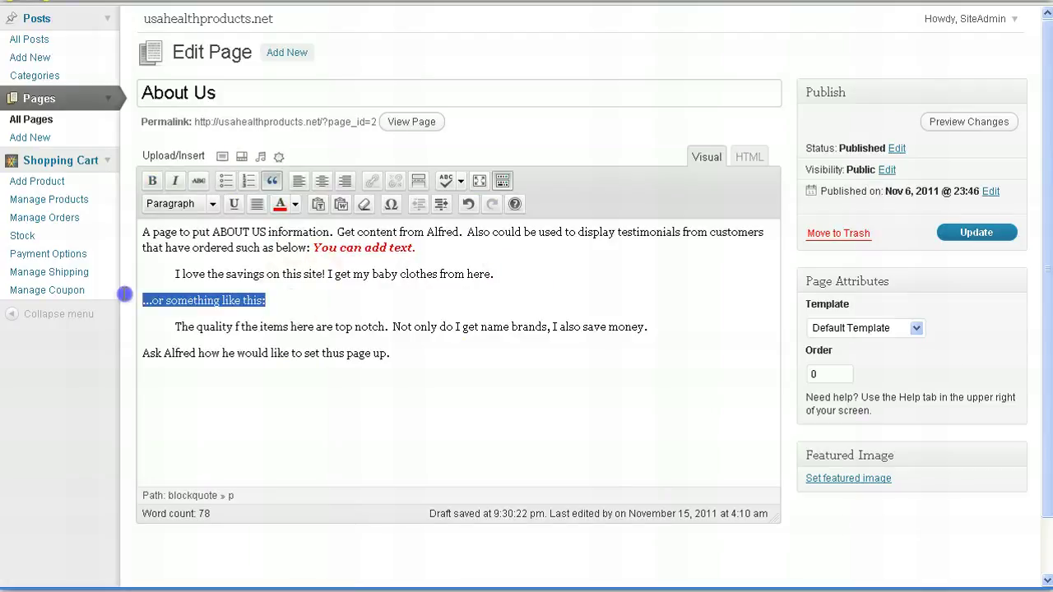
click(211, 206)
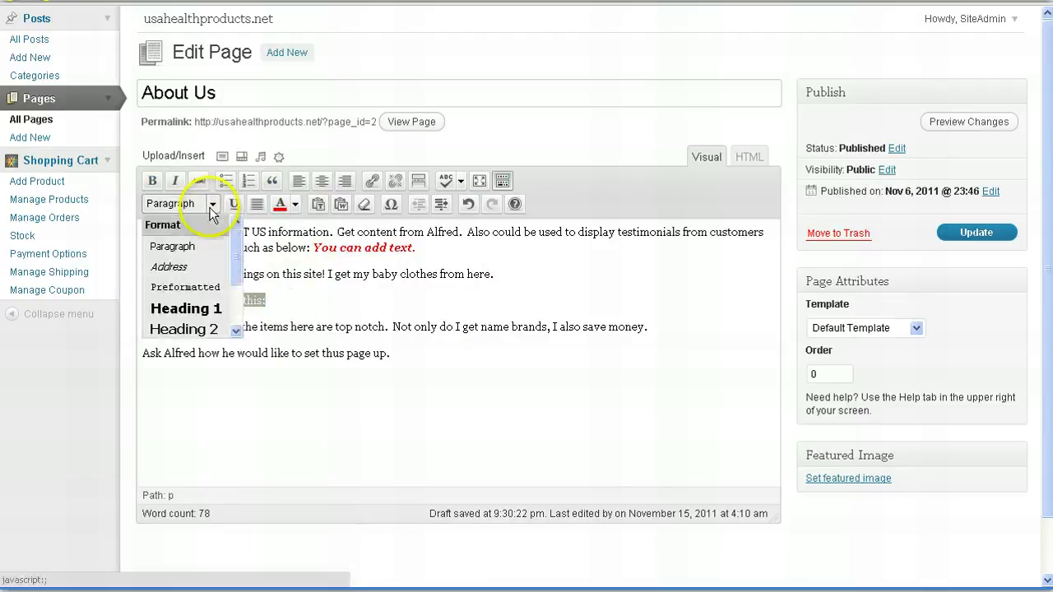
click(208, 308)
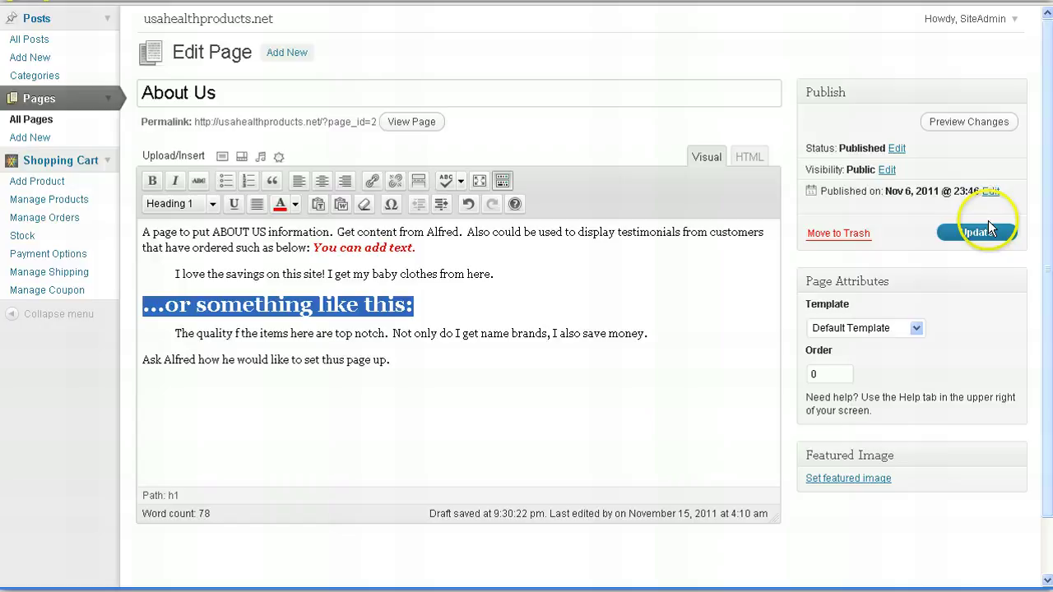
click(1008, 235)
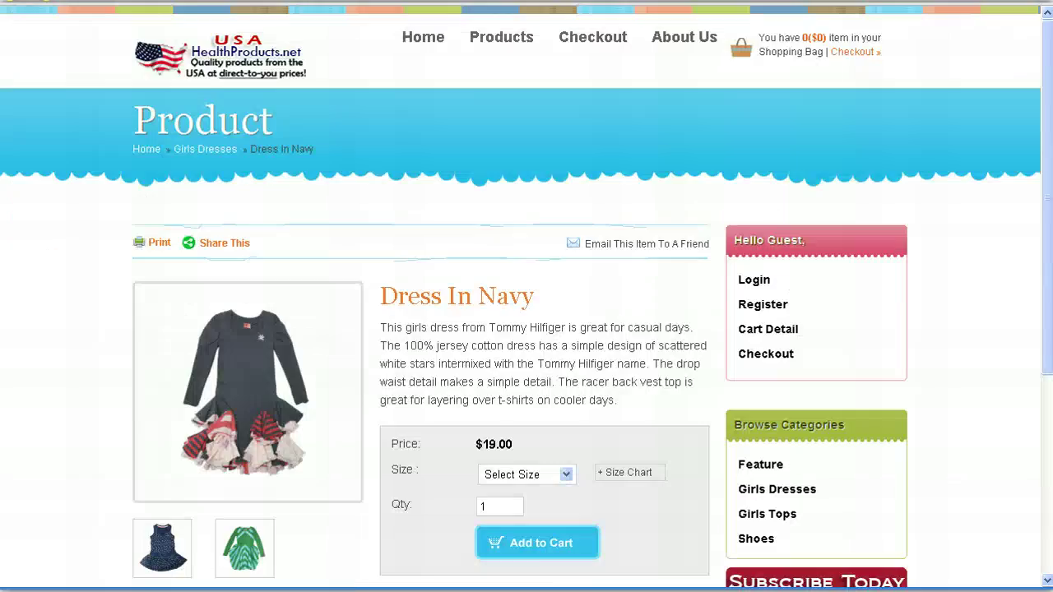
- View the About Us page on the storefront and check the added sentence and the heading line
click(690, 46)
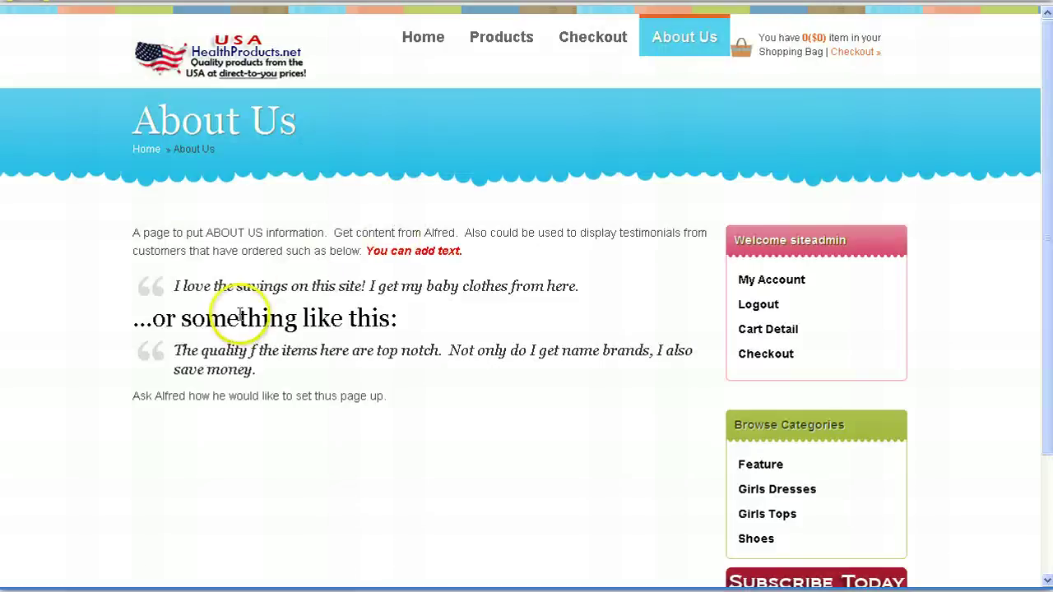
drag(463, 251, 380, 252)
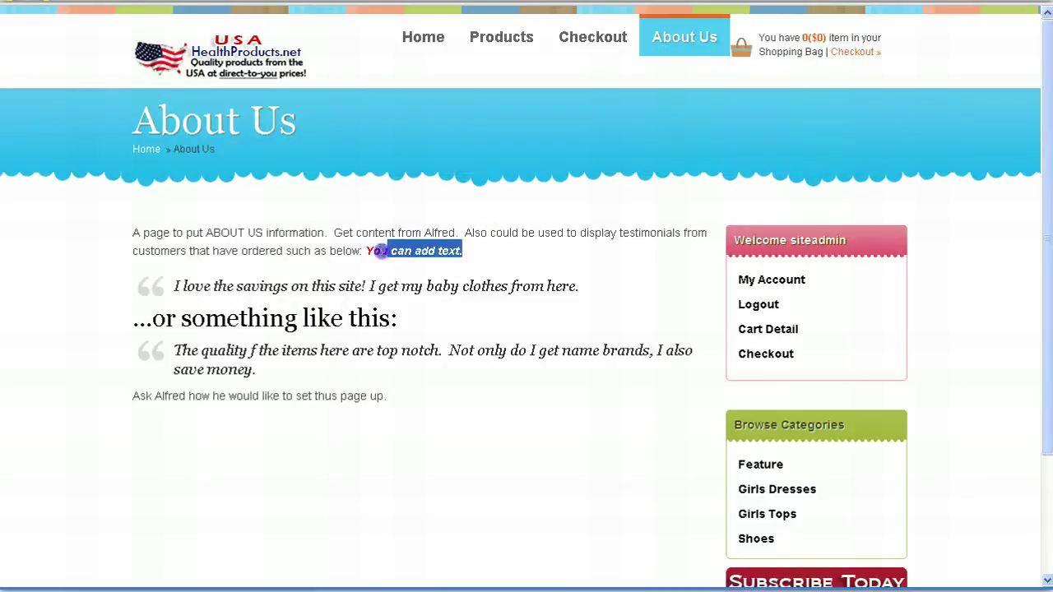
drag(407, 319, 131, 320)
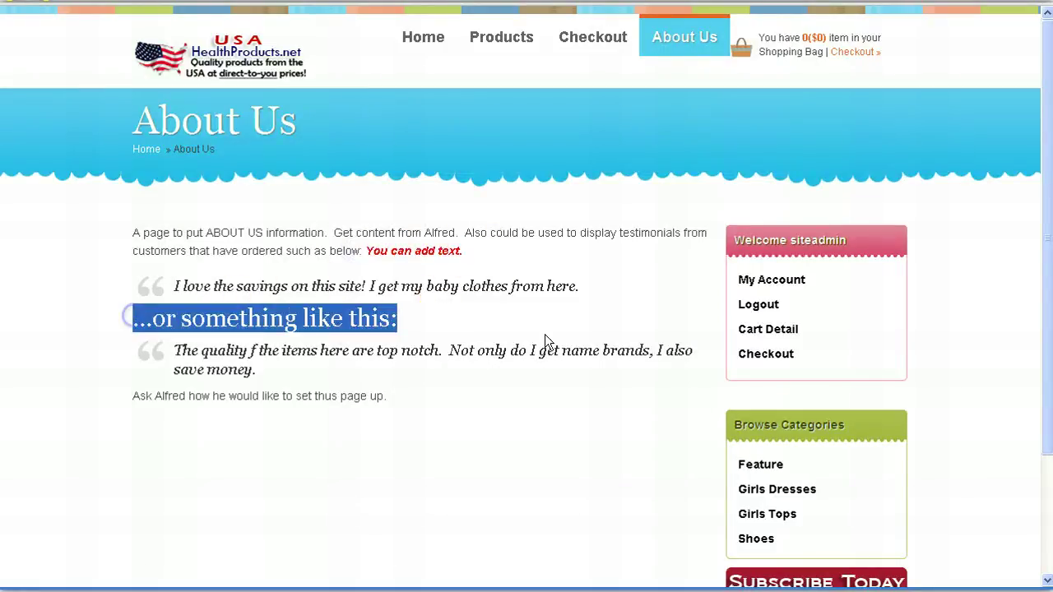
click(458, 400)
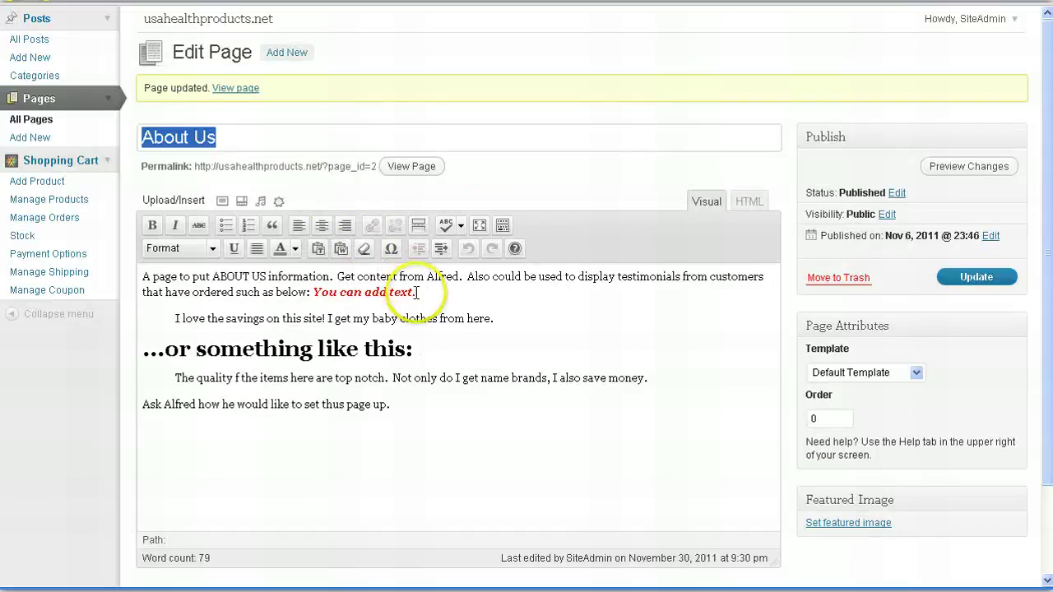
- Delete the sentence "You can add text.", set "...or something like this:" back to Paragraph format and update the page
drag(415, 293, 312, 293)
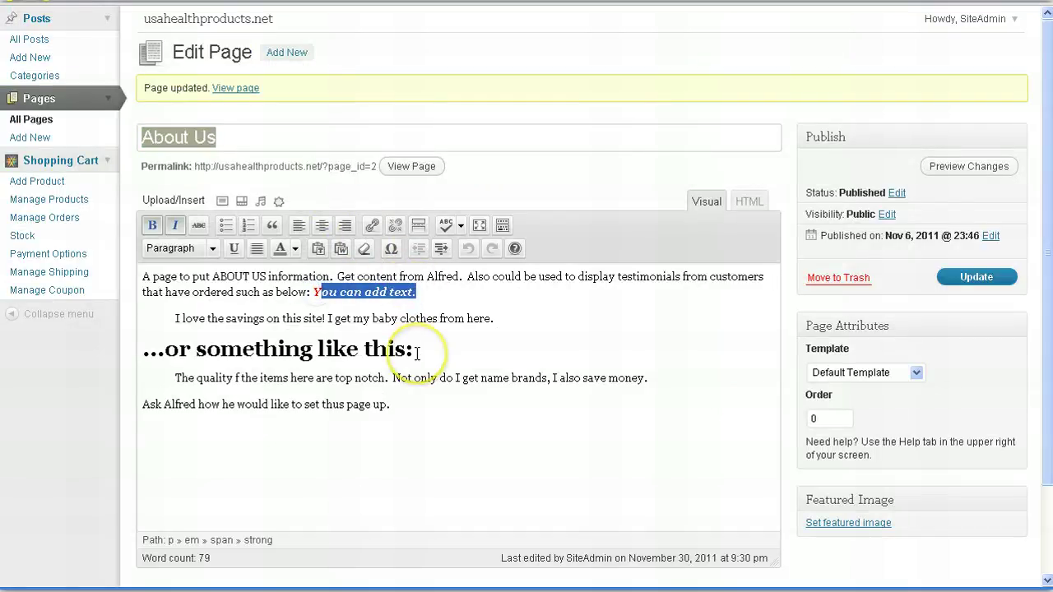
text(Y)
drag(397, 352, 93, 353)
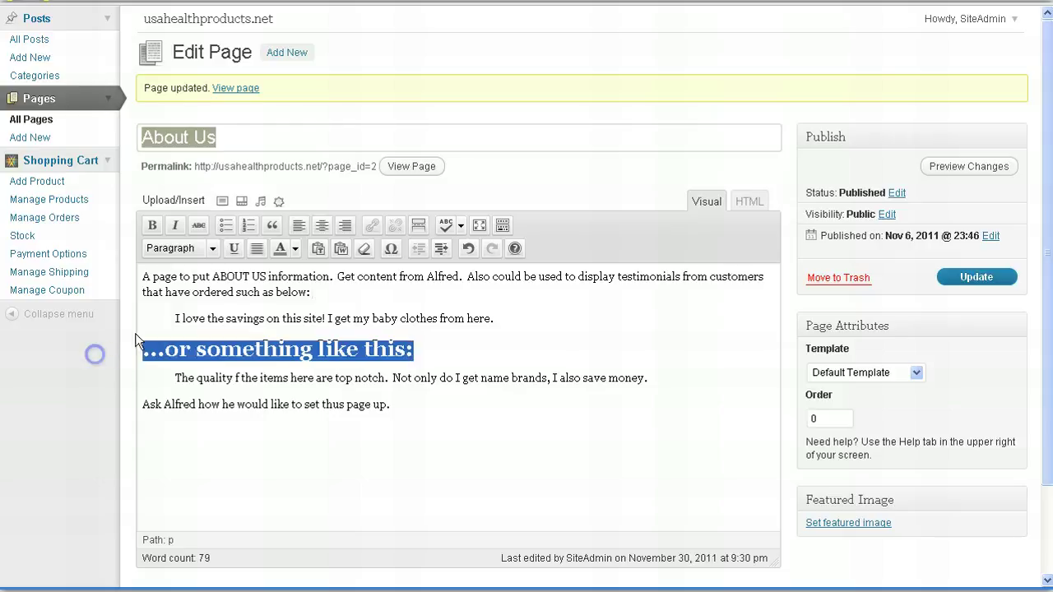
click(212, 249)
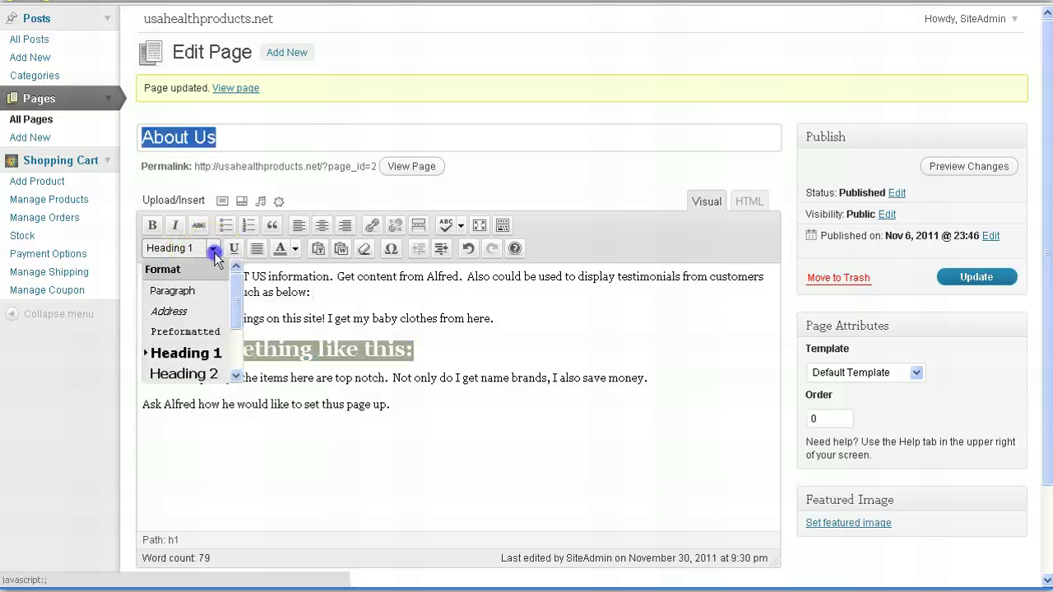
click(172, 291)
click(978, 283)
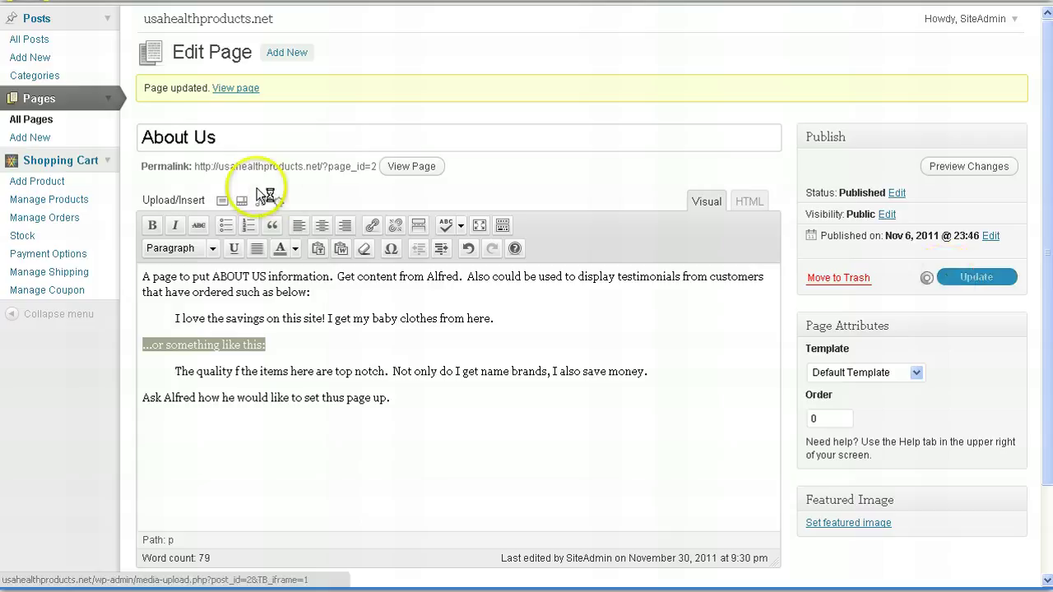
- Open the form for adding a new page and place the cursor in its title
click(21, 140)
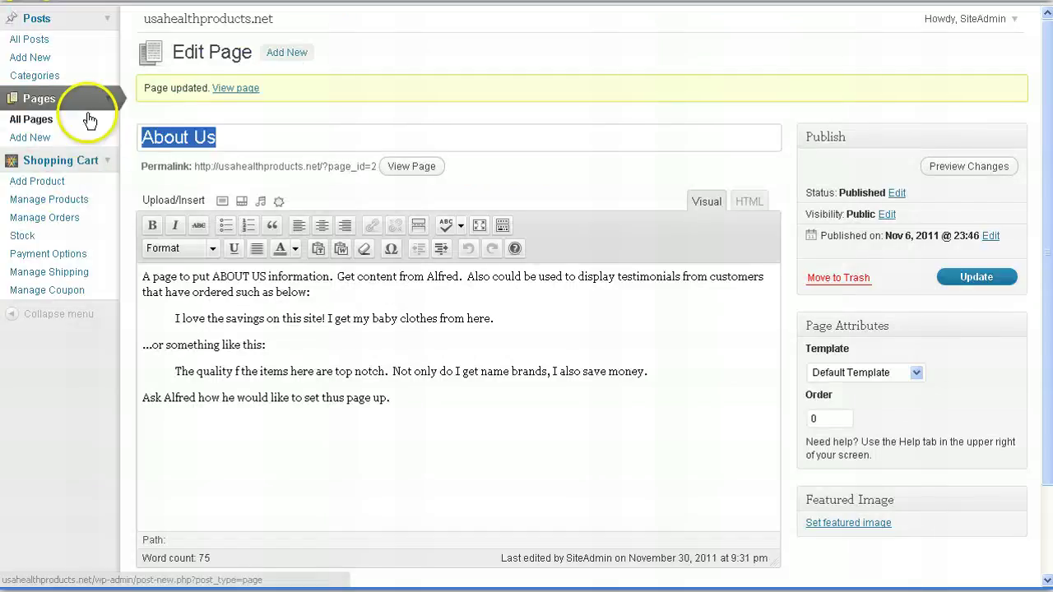
click(29, 140)
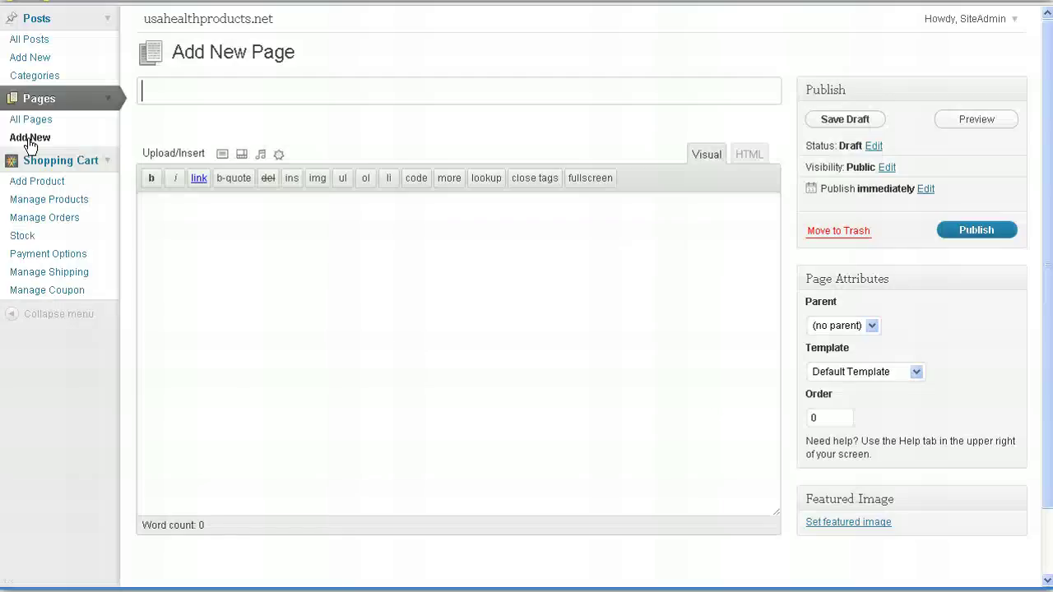
click(283, 82)
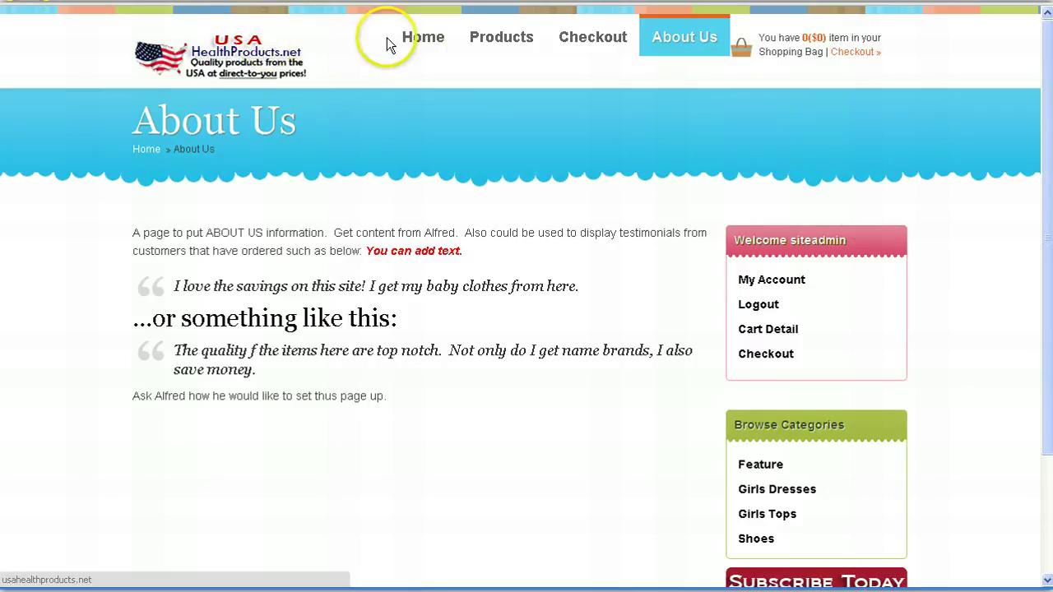
- Revisit the storefront's About Us page and open the Dress In Navy product from the home page
click(700, 43)
click(194, 130)
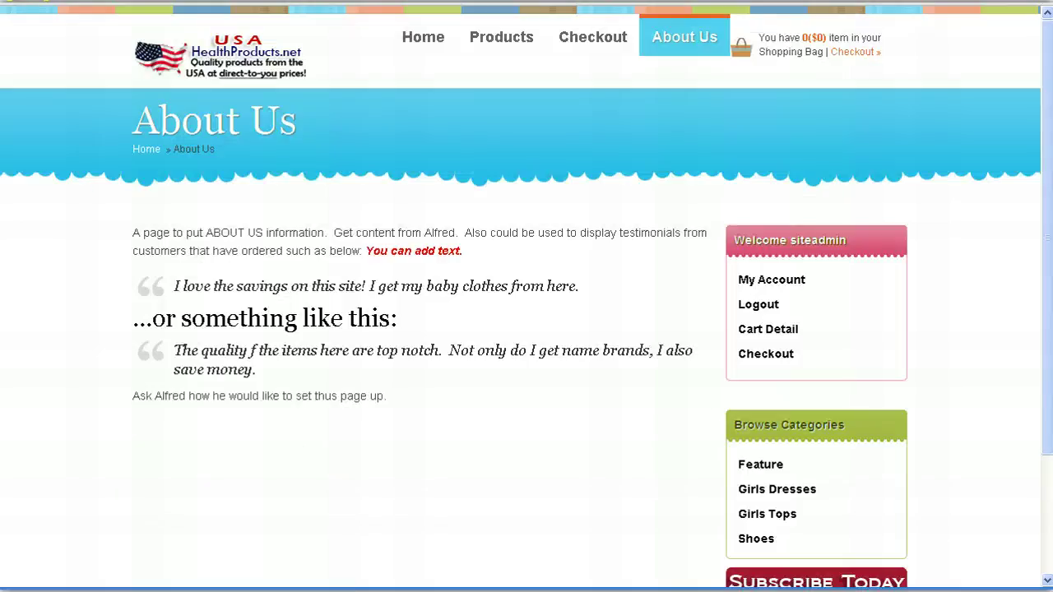
mouse_move(1046, 206)
mouse_down()
mouse_move(1045, 305)
mouse_move(1045, 207)
mouse_up()
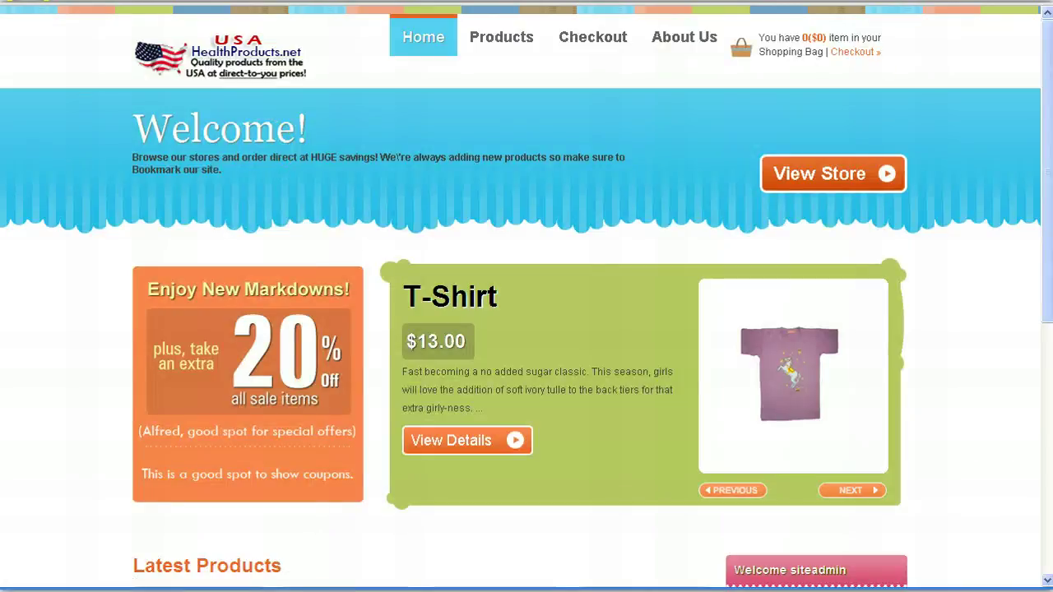
scroll(587, 392, down, 3)
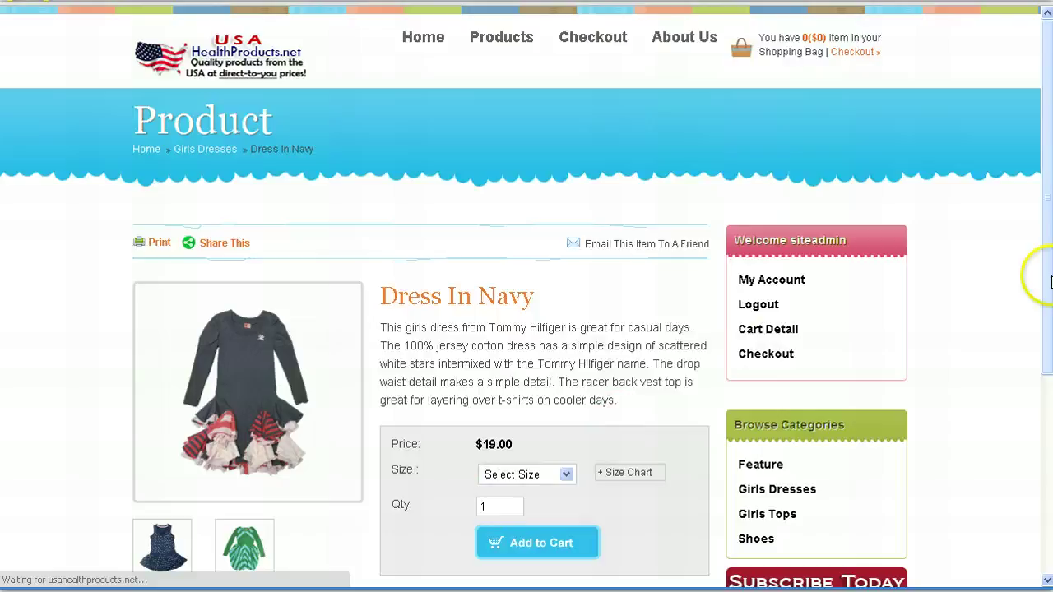
- View enlarged versions of the Dress In Navy main photo and the green striped dress photo, closing each one
drag(1050, 281, 1041, 314)
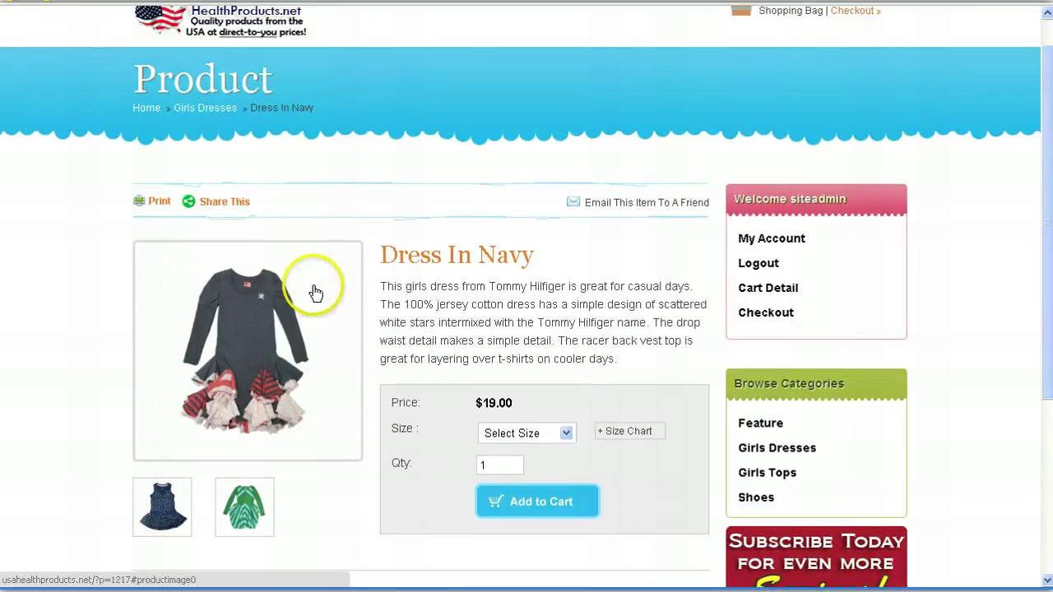
click(191, 376)
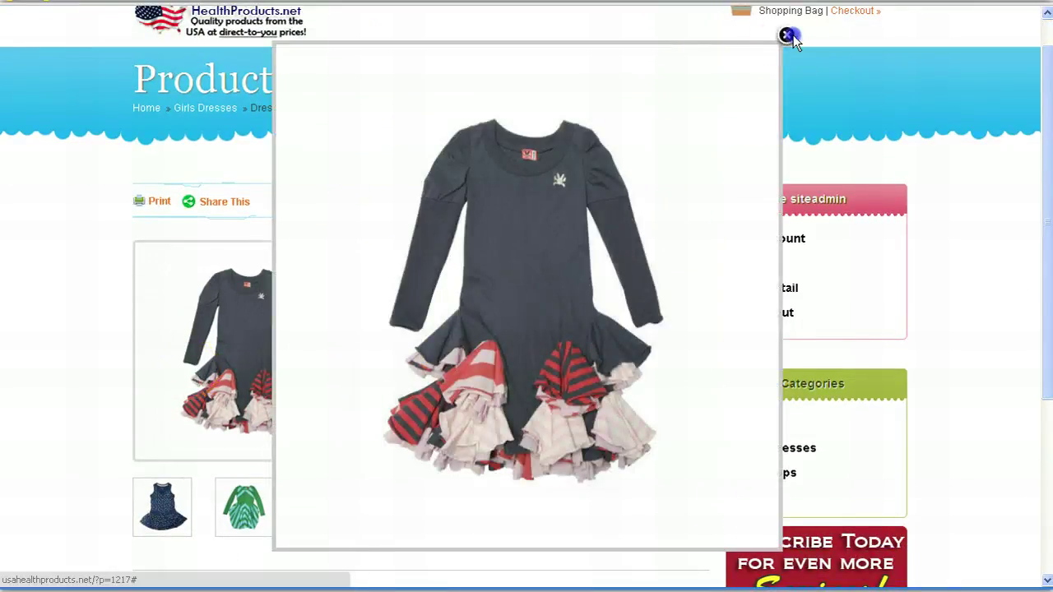
click(788, 36)
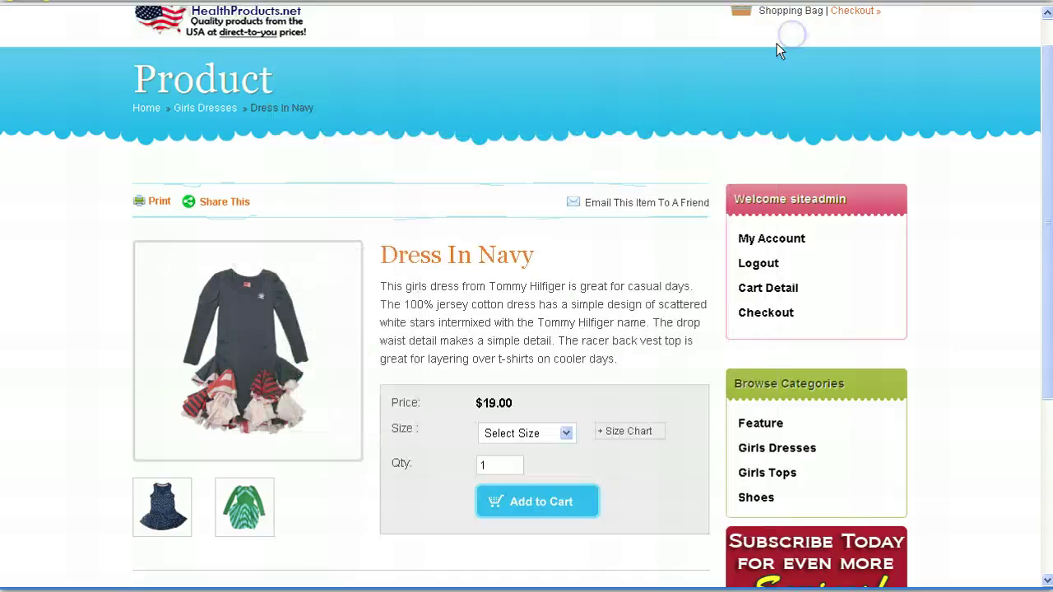
click(236, 514)
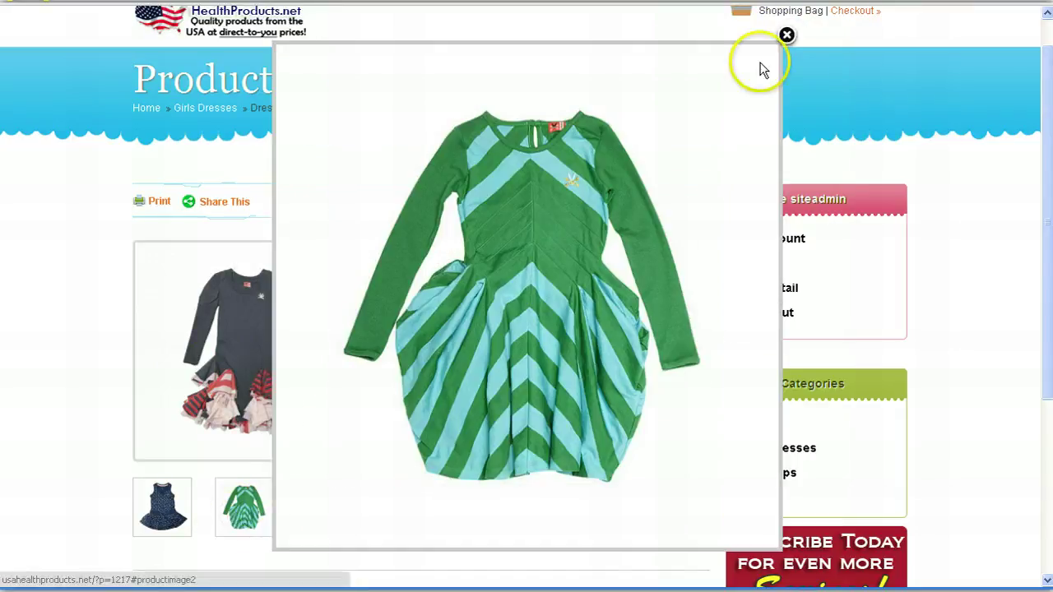
click(788, 36)
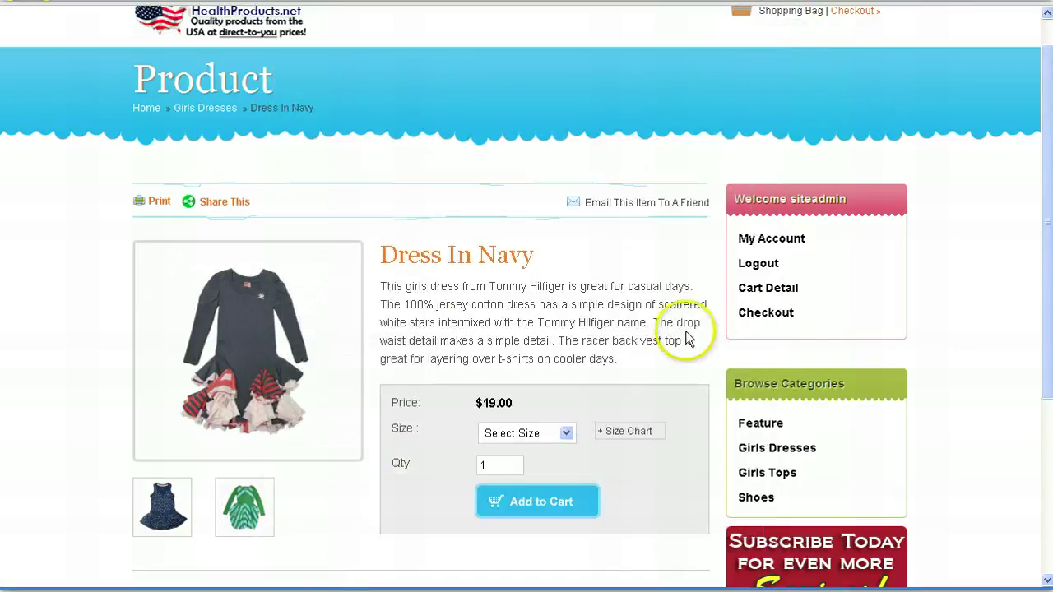
- Add one Dress In Navy in size Med to the cart and open the shopping cart
click(529, 433)
click(528, 481)
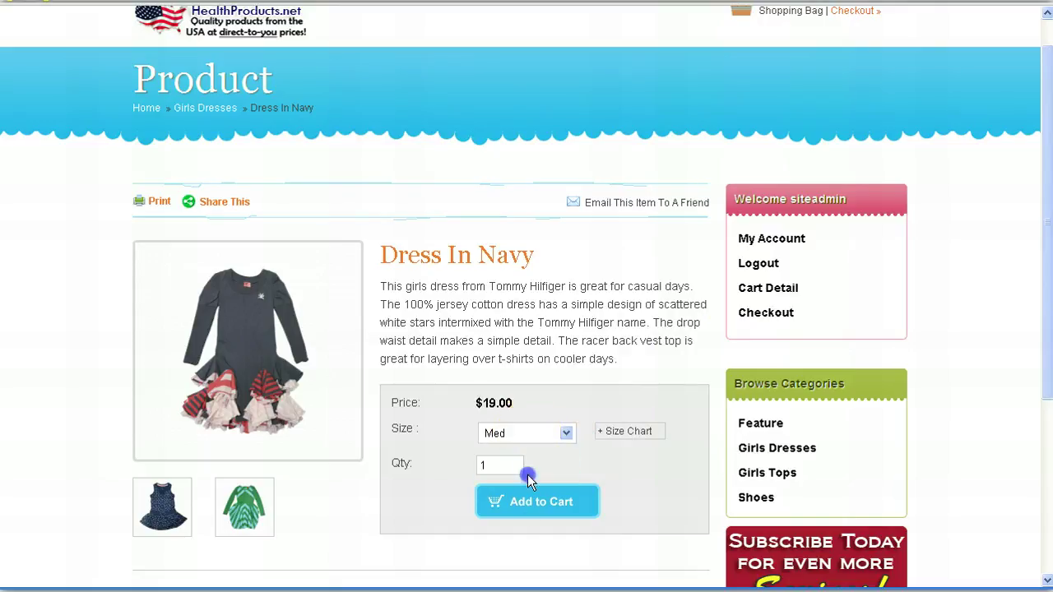
click(527, 506)
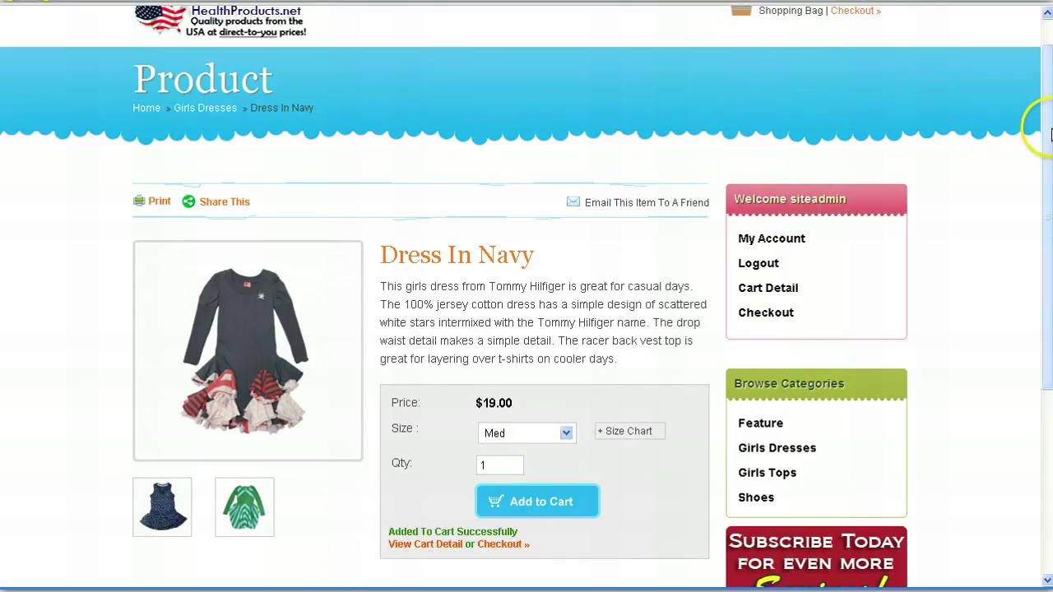
scroll(1046, 135, up, 1)
scroll(1046, 142, up, 1)
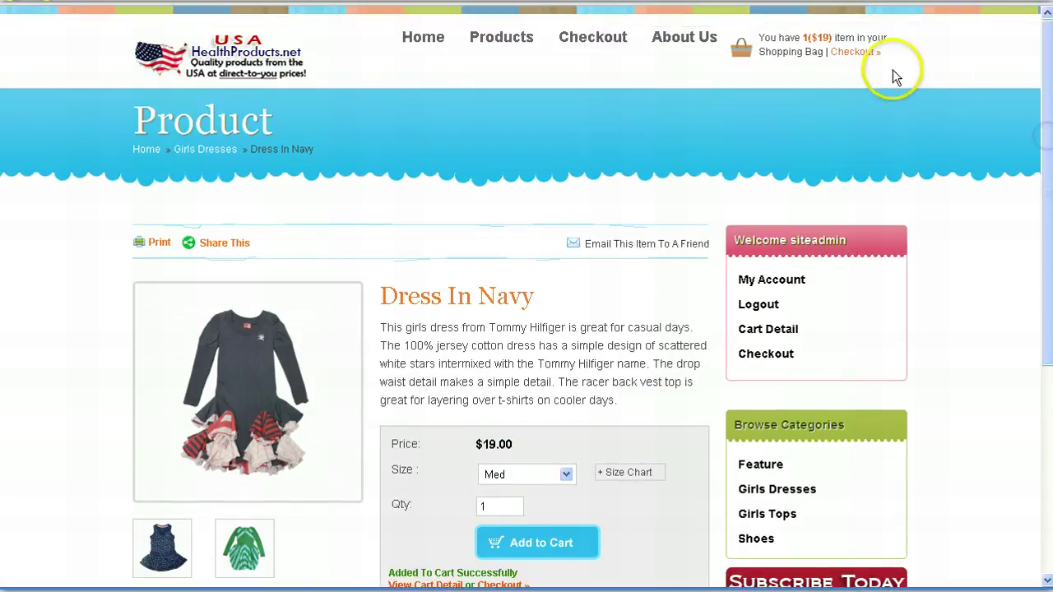
click(839, 53)
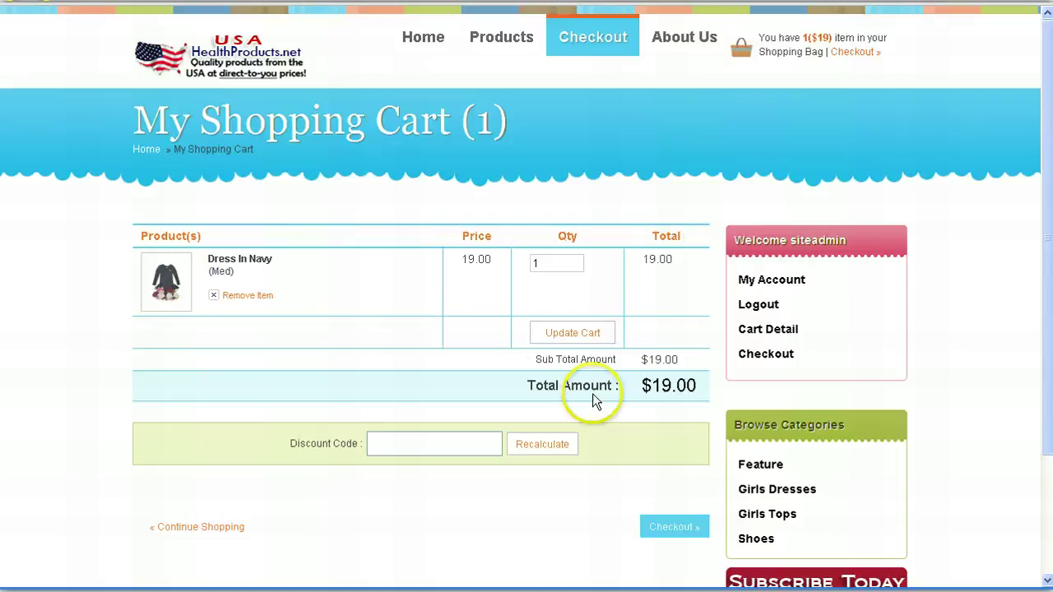
- Place the cursor in the Discount Code field, then proceed to checkout and review its payment, shipping and address sections
click(468, 442)
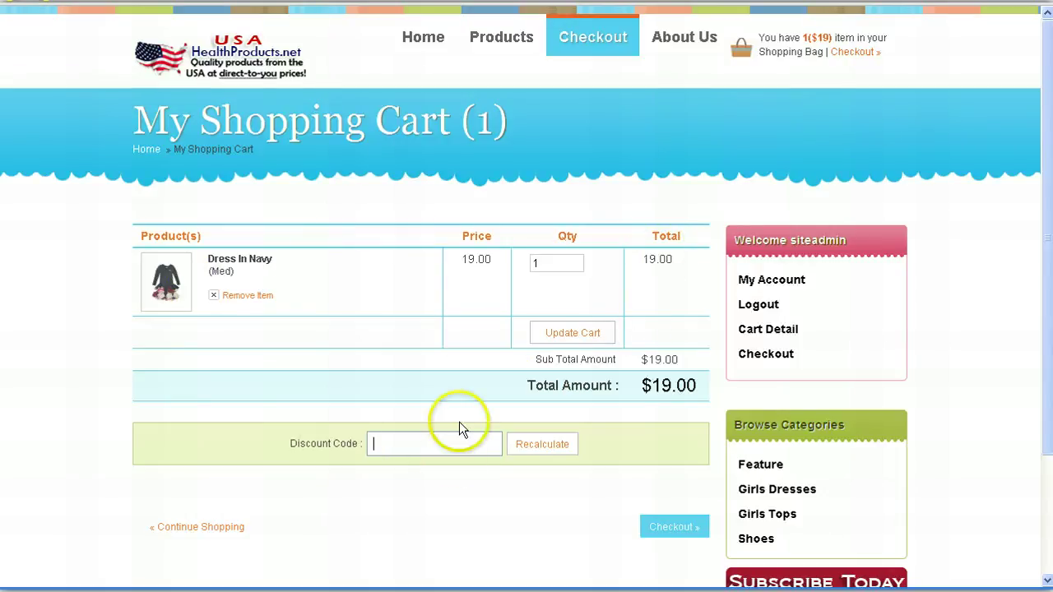
click(451, 447)
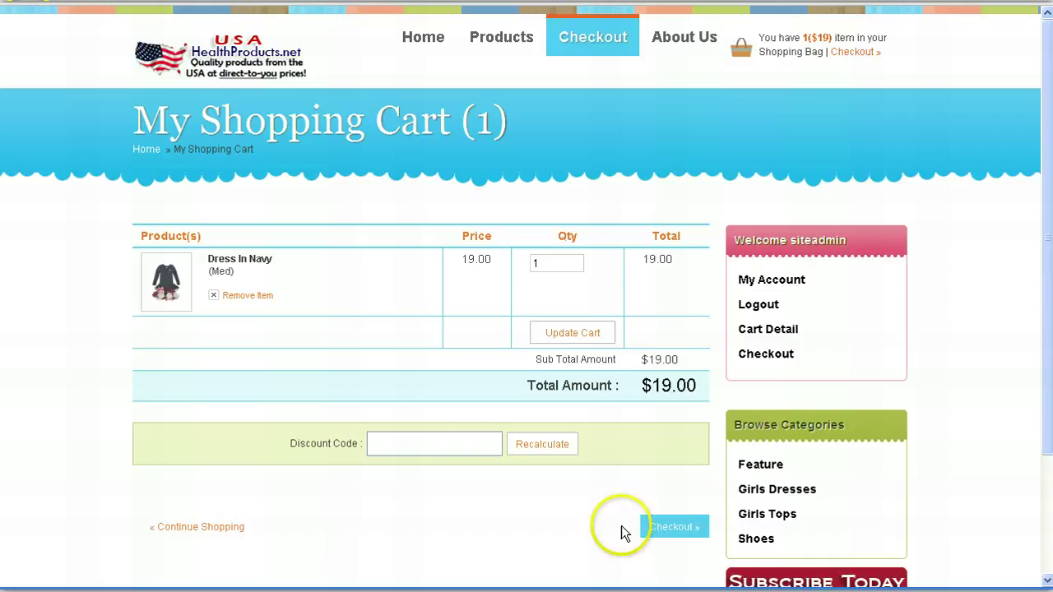
click(680, 530)
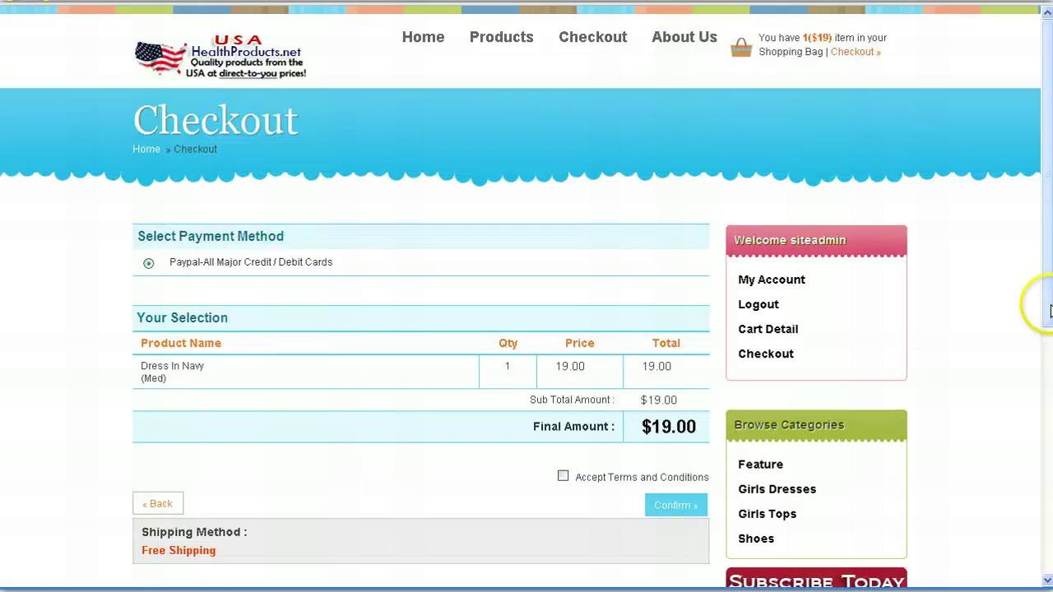
scroll(1036, 301, down, 3)
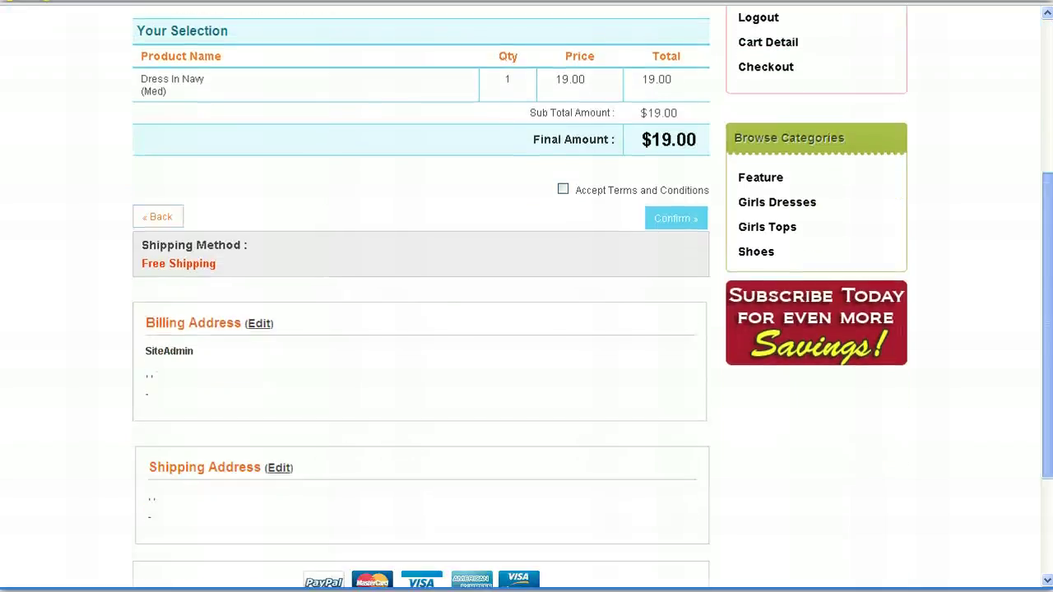
scroll(1043, 396, up, 3)
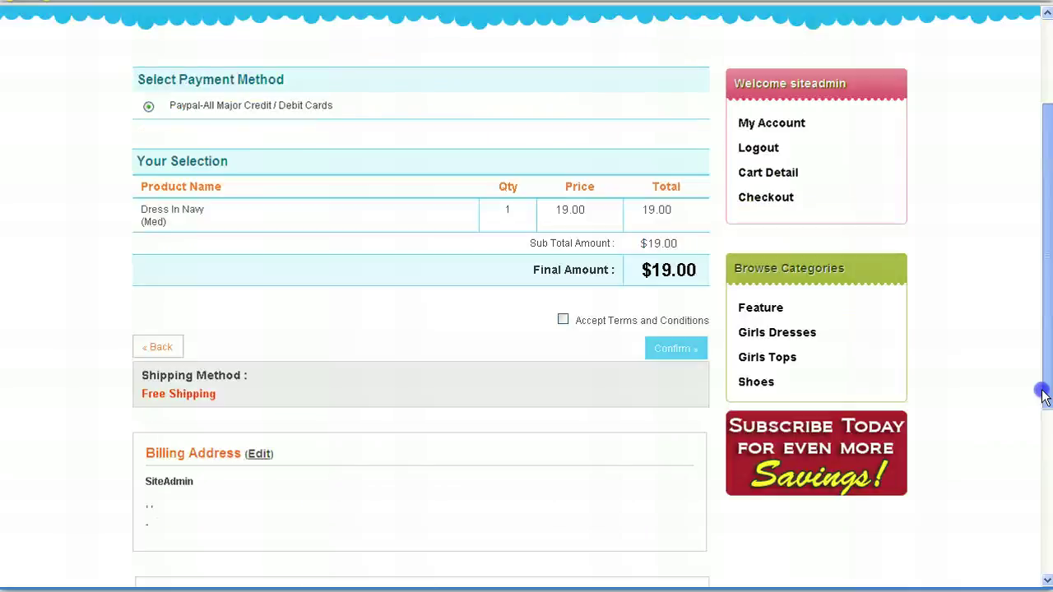
drag(1043, 396, 1041, 357)
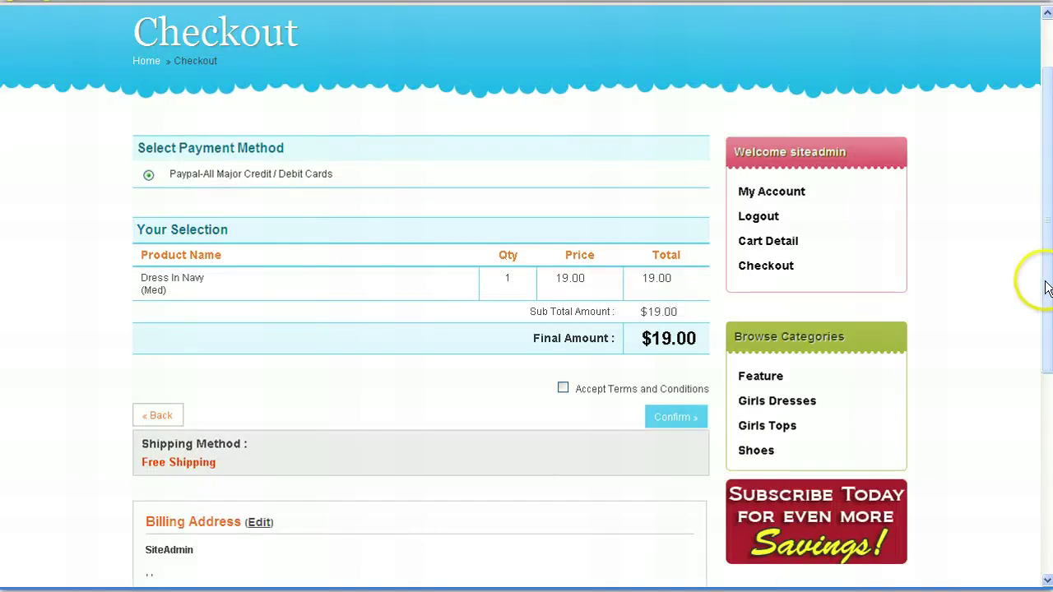
drag(1046, 282, 1045, 224)
- Reopen the Dress In Navy product from the home page's Latest Products and view its Share This options
click(296, 428)
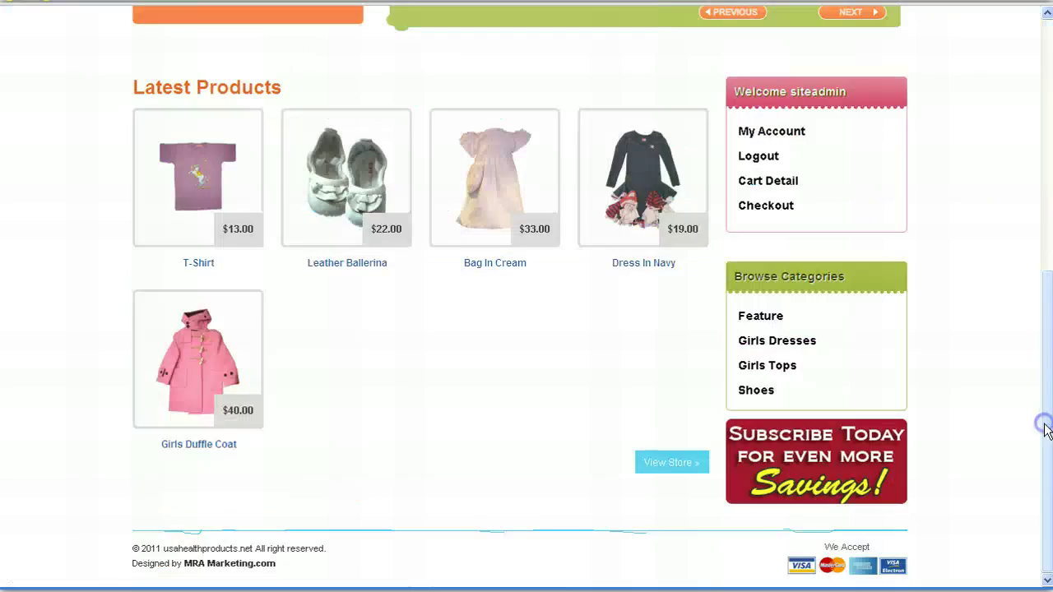
click(656, 200)
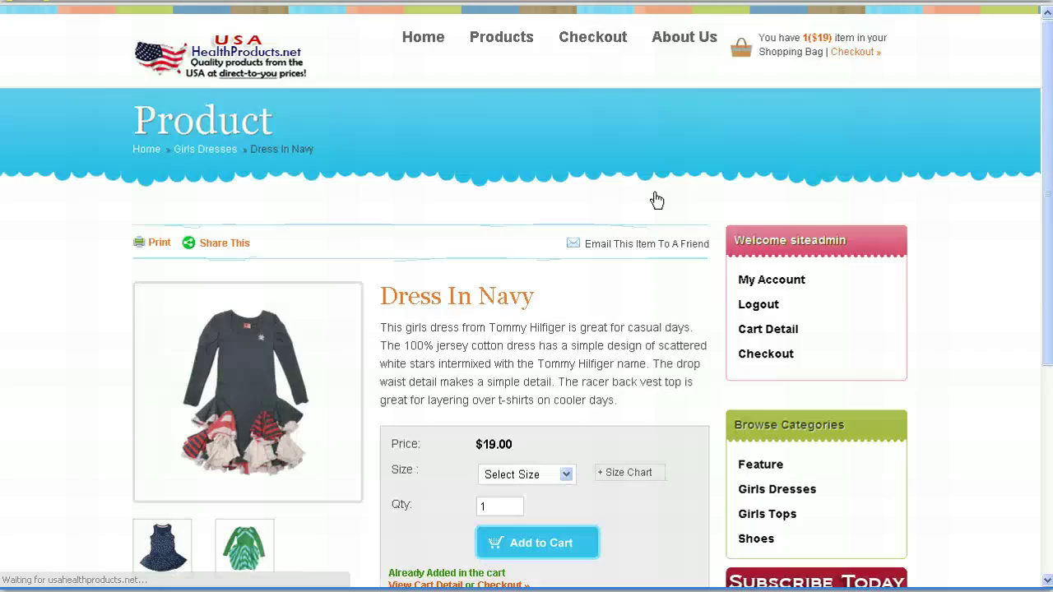
mouse_move(224, 242)
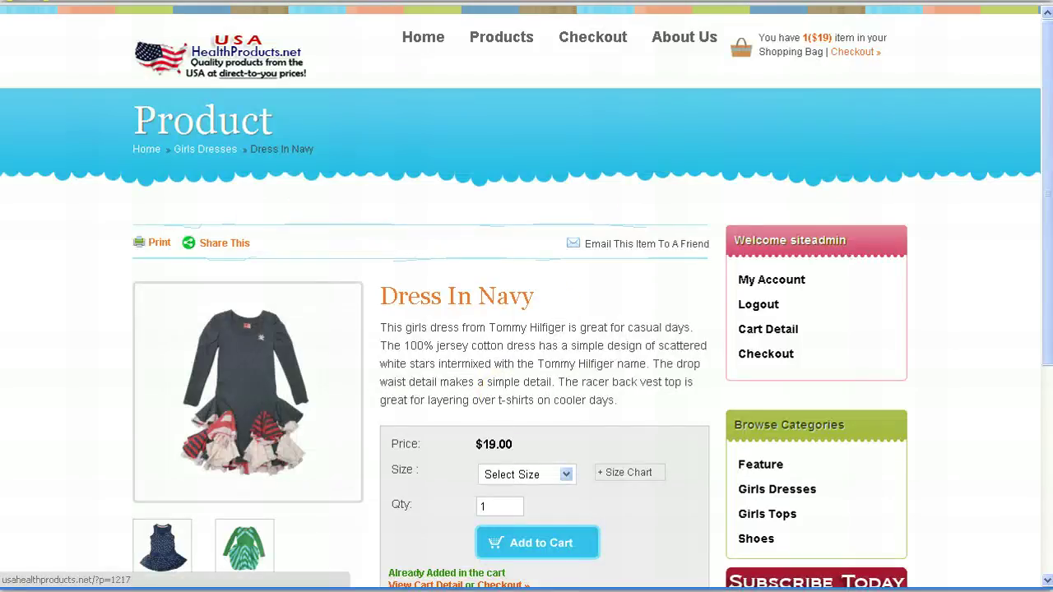
drag(1045, 188, 1036, 211)
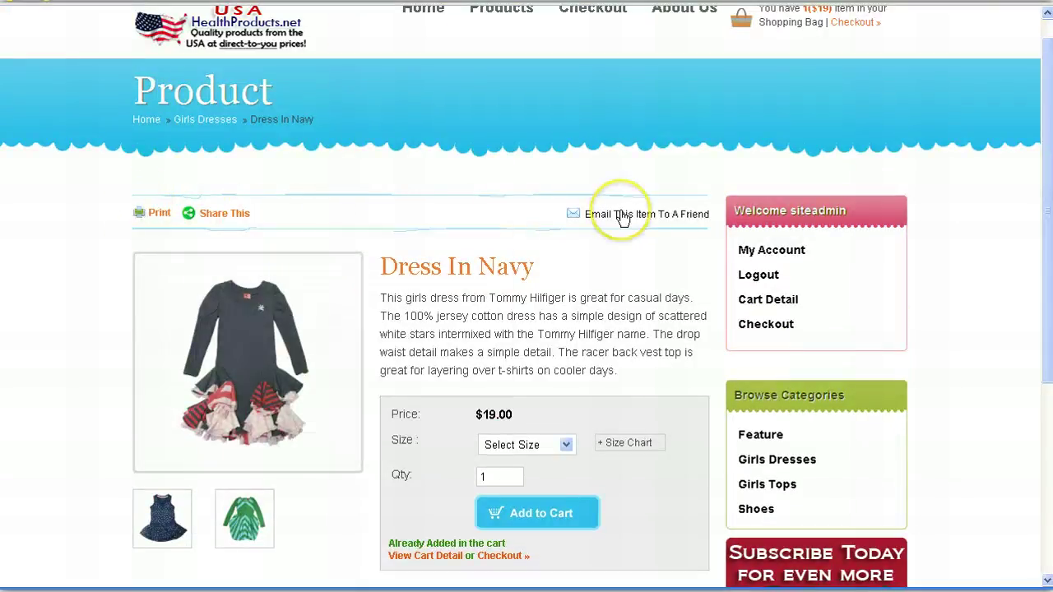
mouse_move(220, 210)
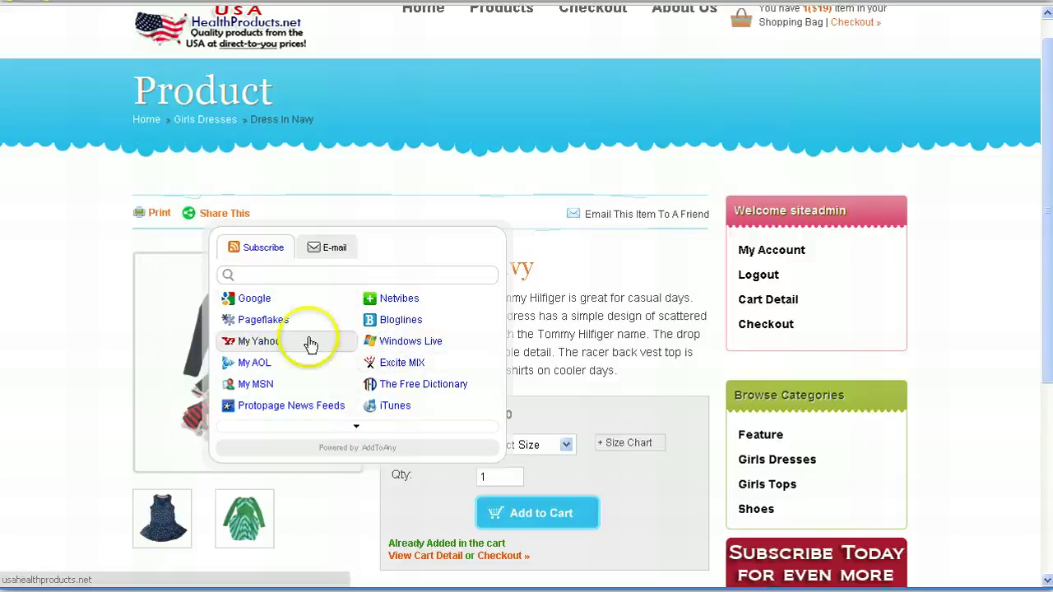
click(25, 285)
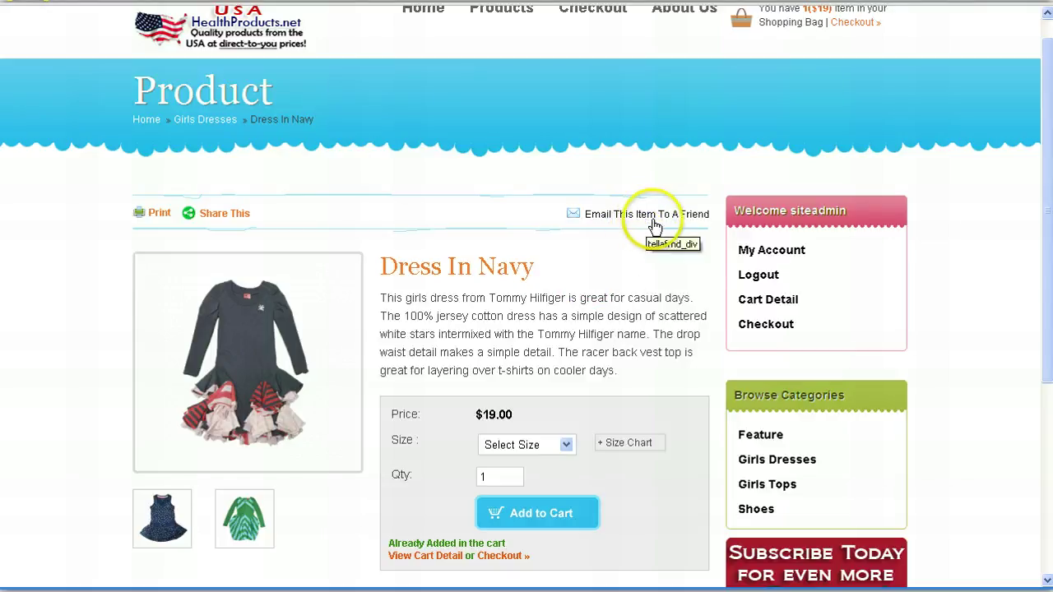
click(204, 221)
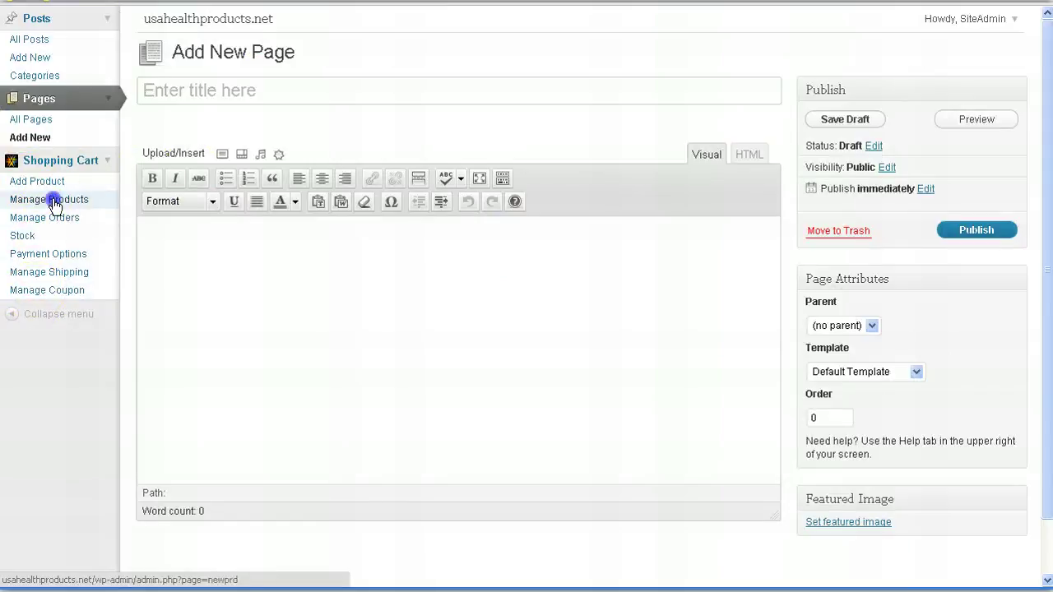
- Switch to the WordPress dashboard, open Dress In Navy for editing from the managed products and look over its form
click(55, 203)
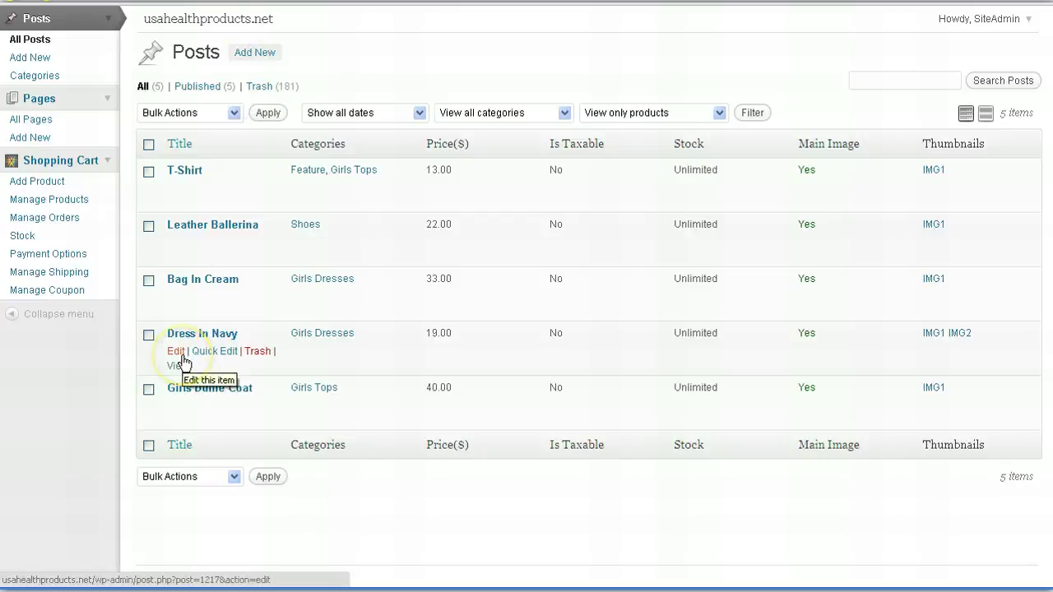
click(177, 352)
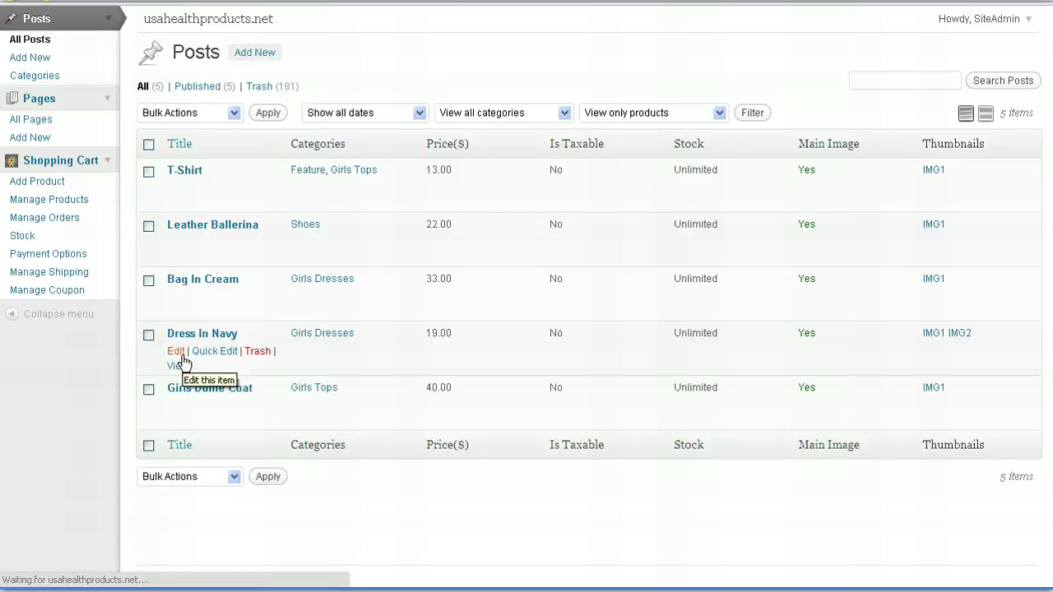
click(213, 354)
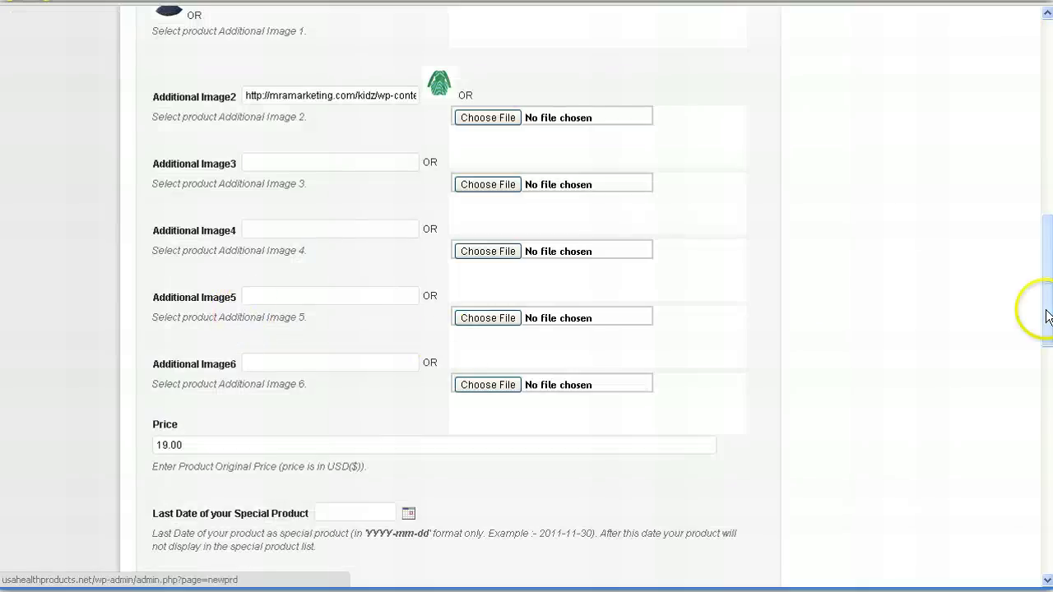
scroll(1045, 305, down, 5)
click(1043, 34)
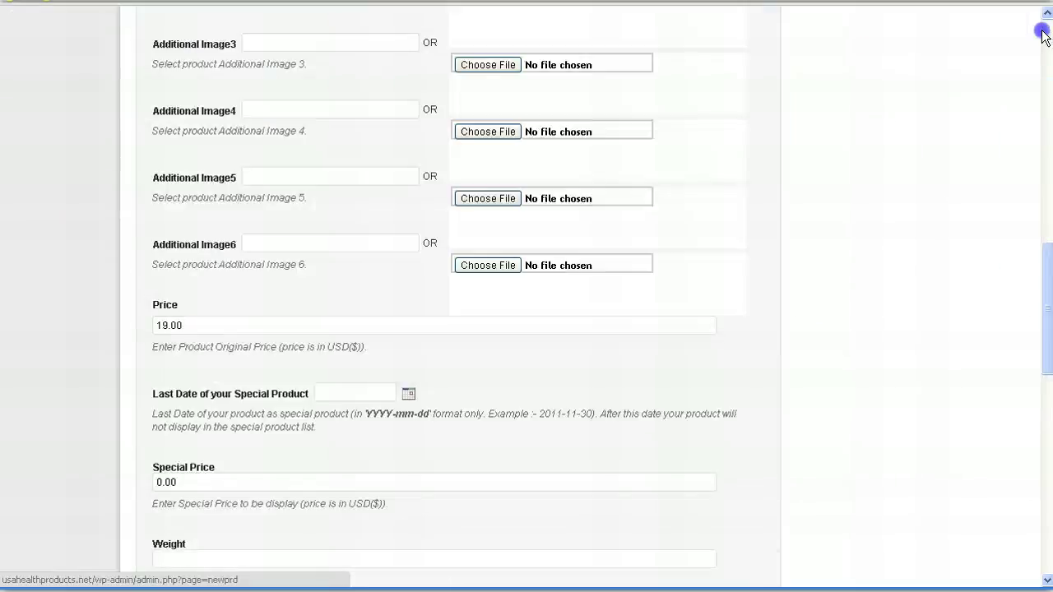
click(1043, 34)
click(1042, 35)
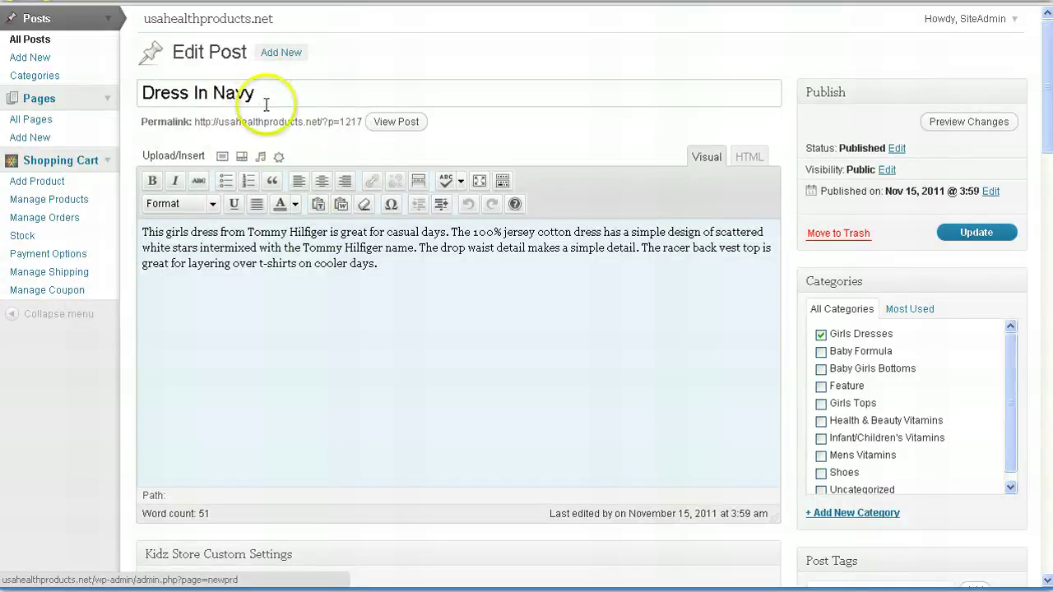
- Highlight the Dress In Navy product's title and its full description text, leaving both unedited
triple_click(312, 91)
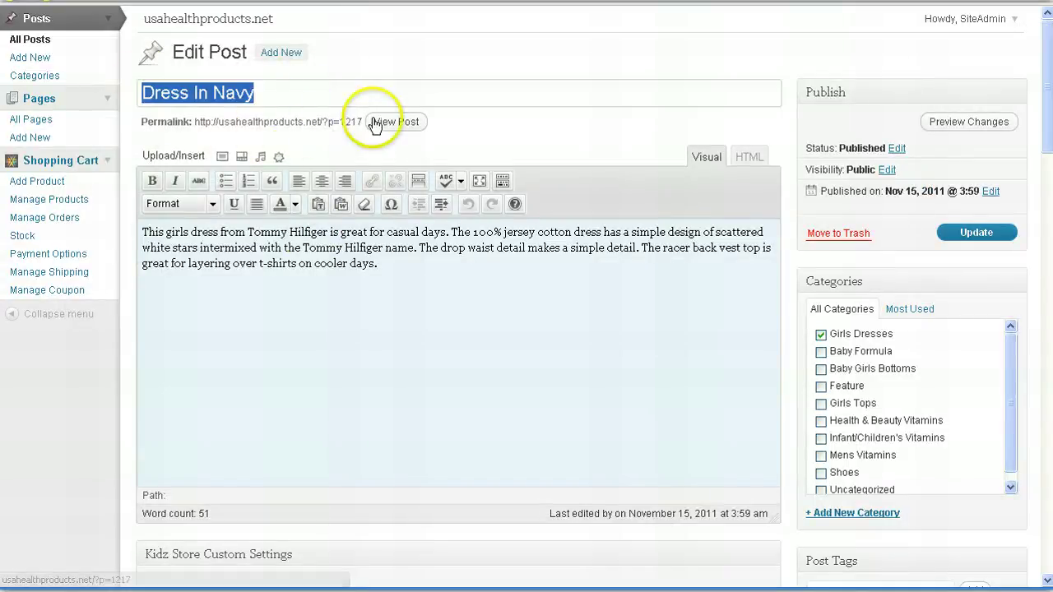
click(446, 289)
drag(447, 288, 86, 202)
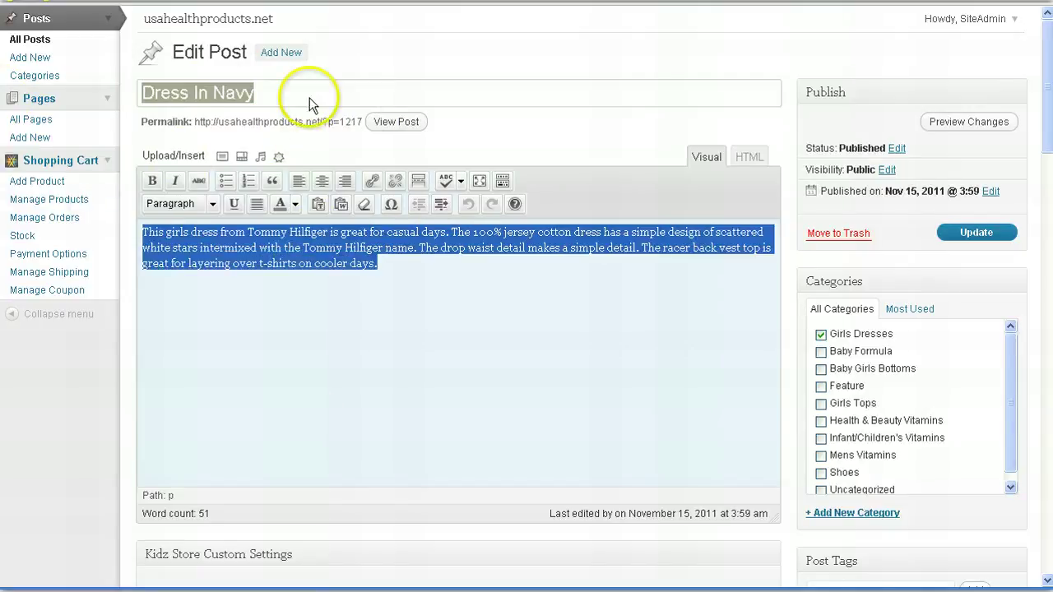
drag(311, 75, 162, 92)
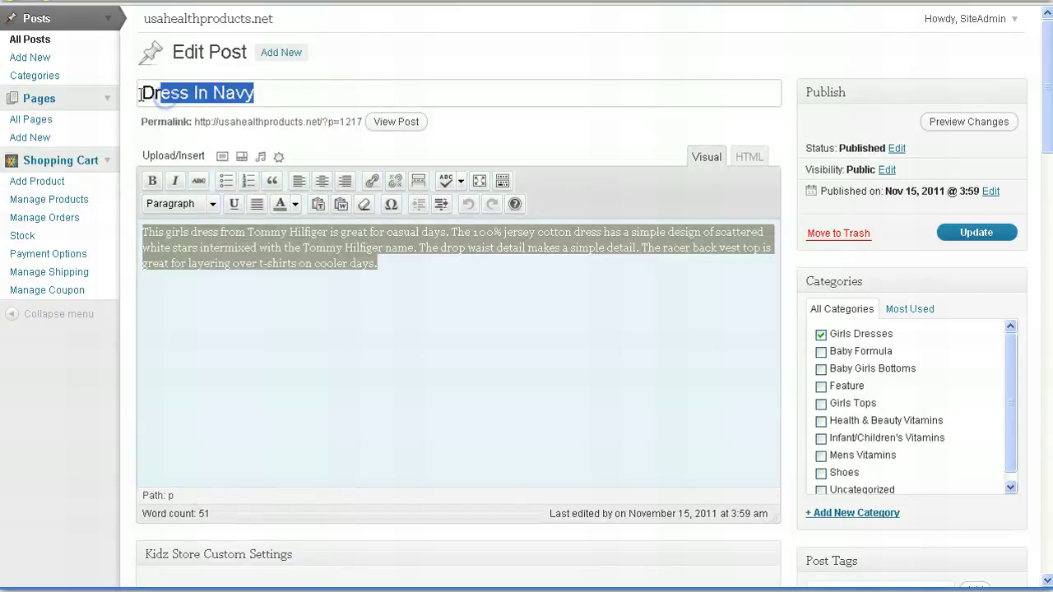
click(555, 404)
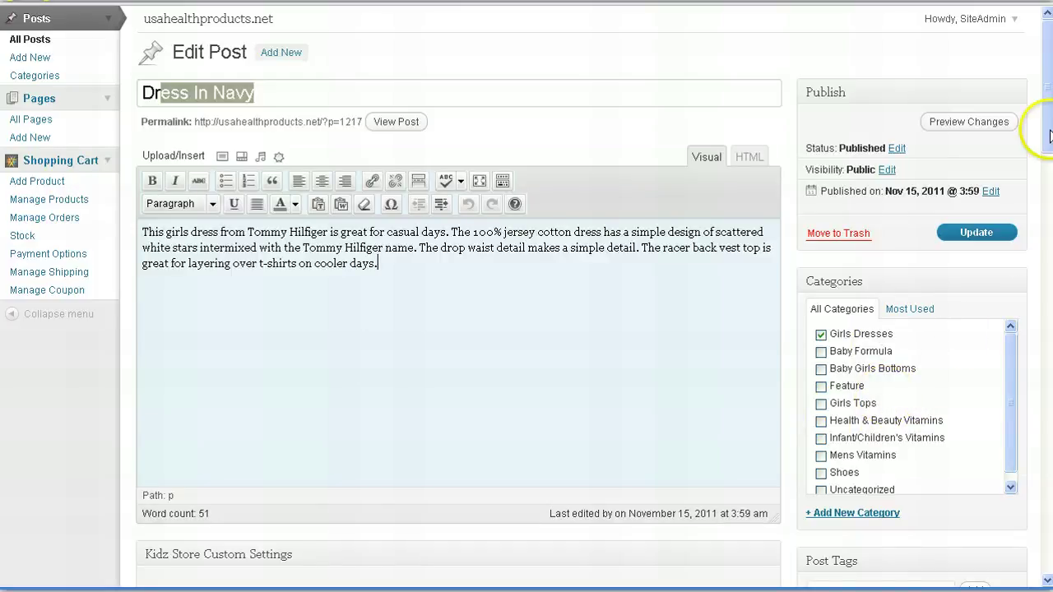
- Upload image file 1 as Additional Image 3 of the Dress In Navy product
drag(1044, 141, 1046, 285)
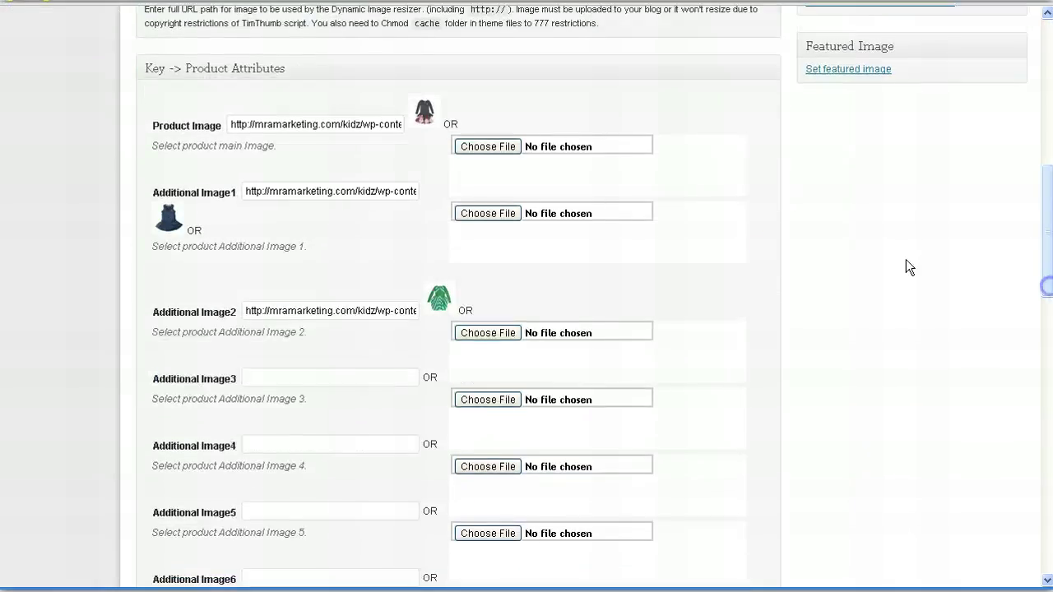
click(362, 151)
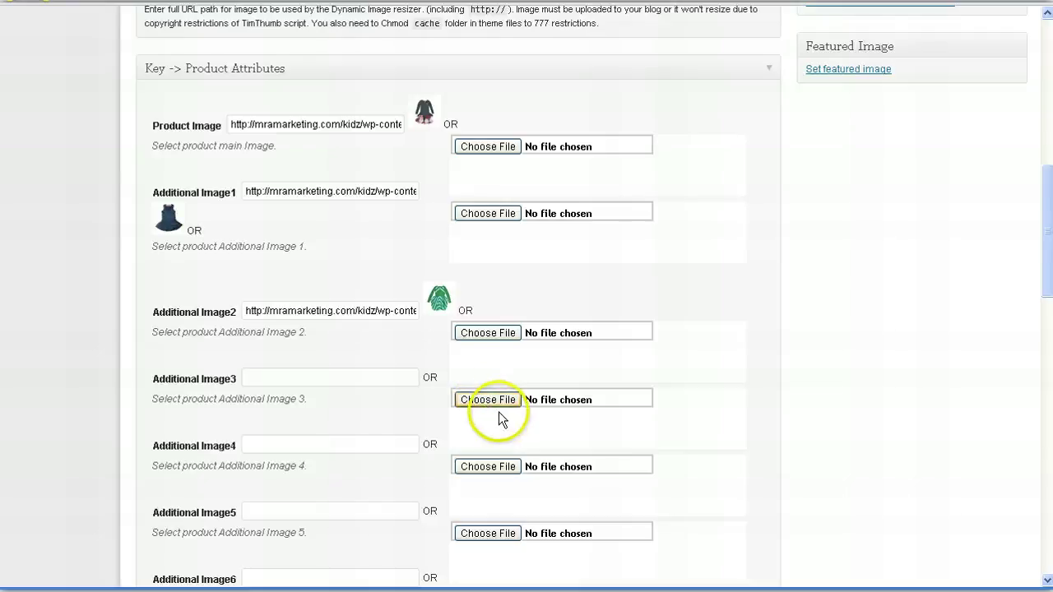
click(501, 401)
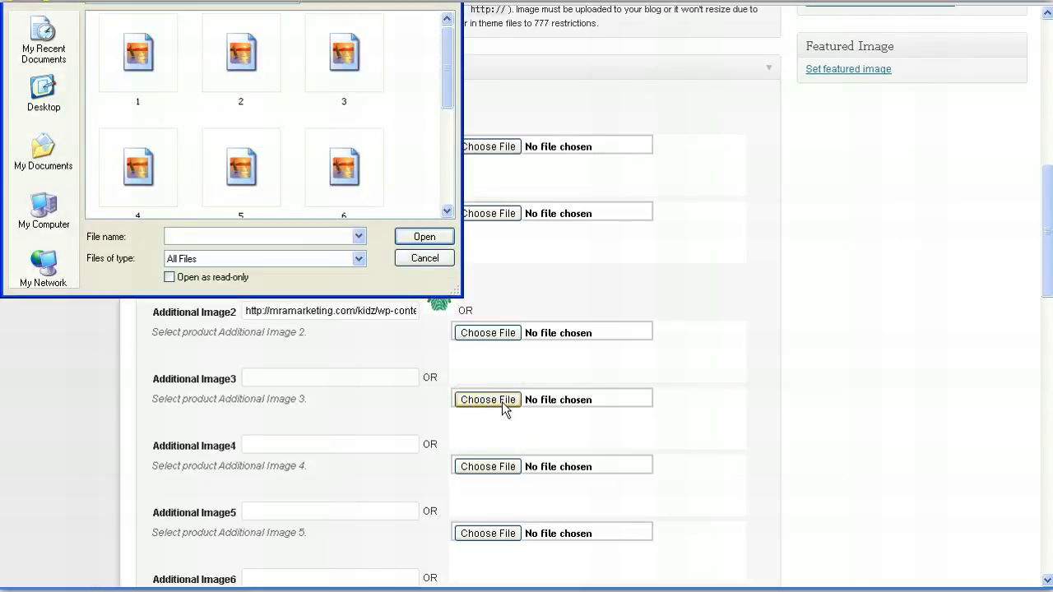
double_click(111, 76)
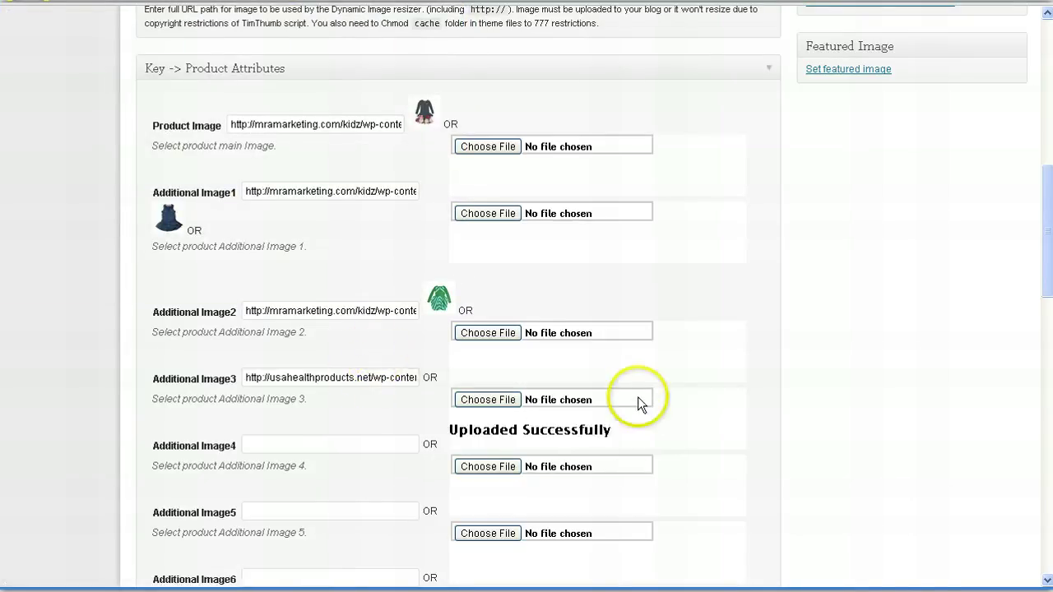
- Look over the Dress In Navy product's Price, special product end date calendar and Special Price fields, leaving them unedited
drag(1047, 283, 1047, 367)
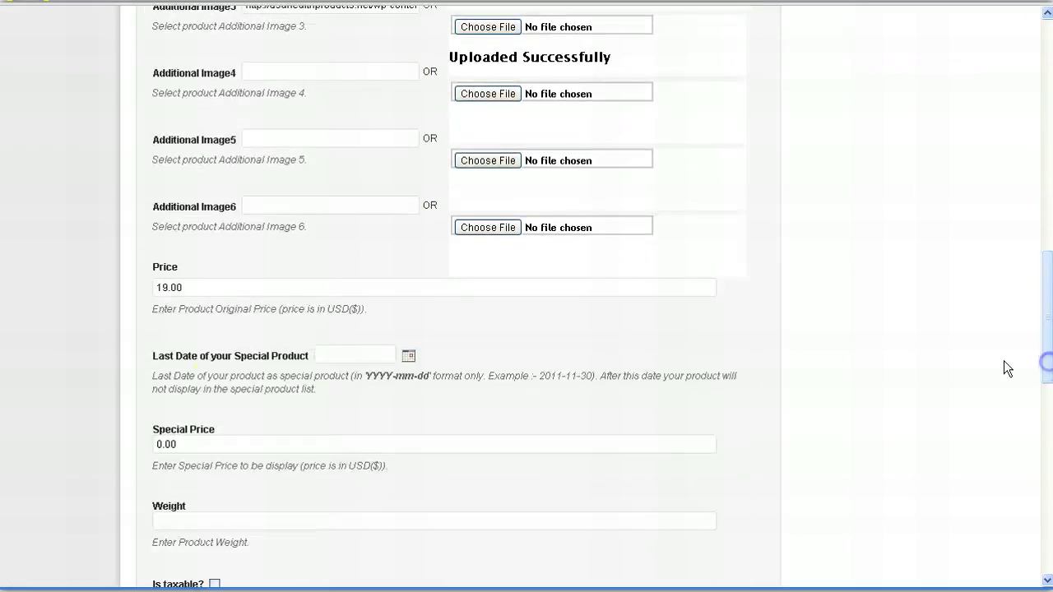
click(252, 287)
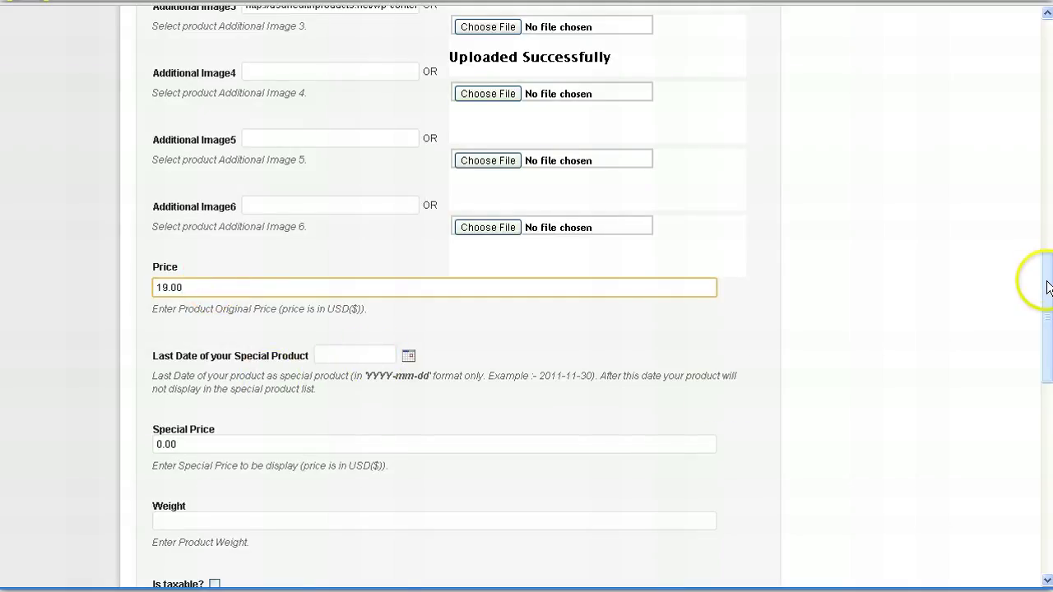
drag(1048, 287, 1047, 318)
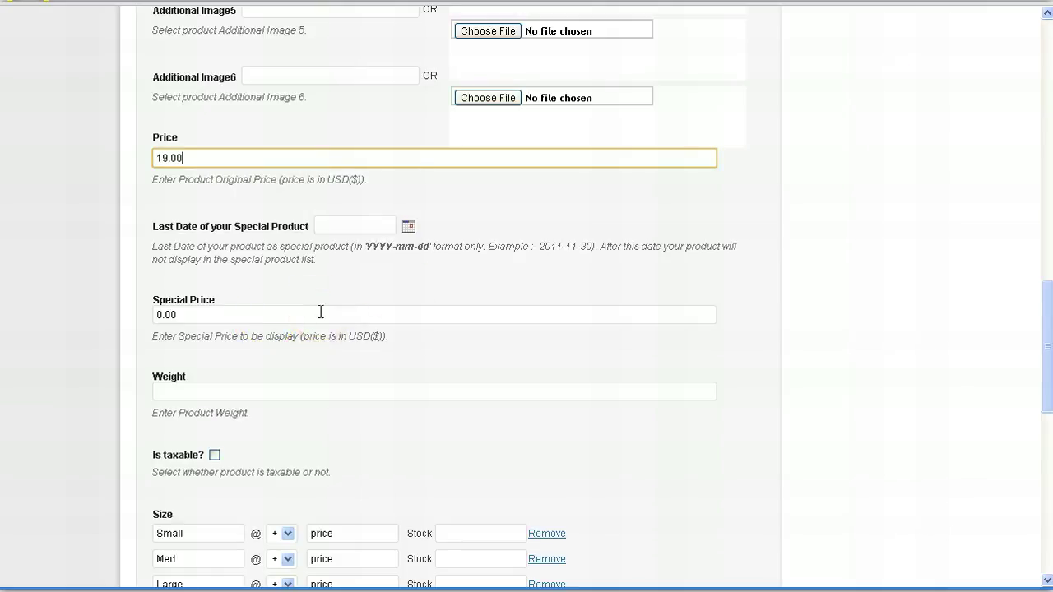
click(407, 226)
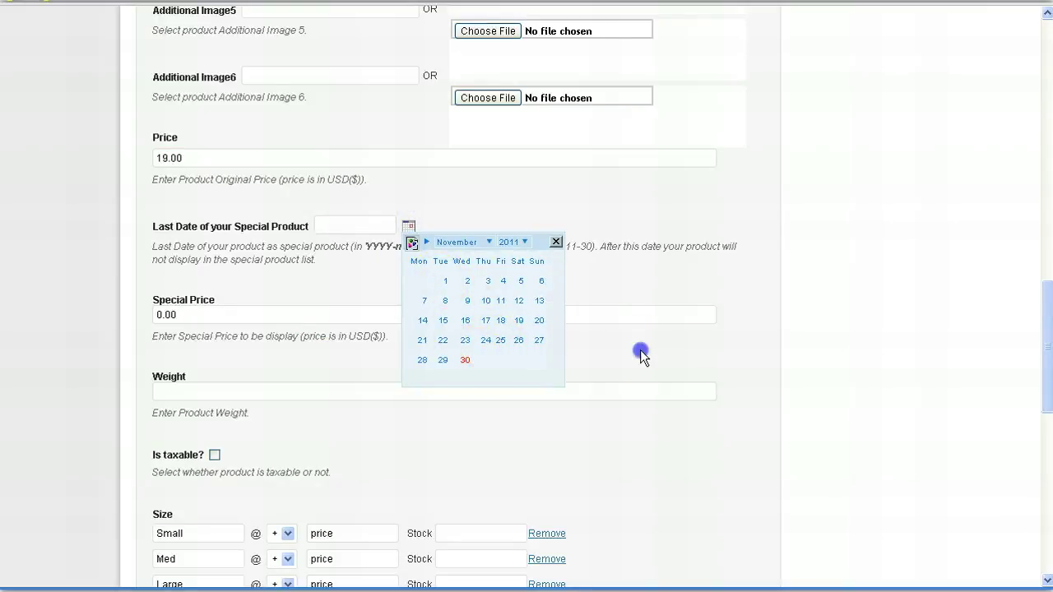
click(157, 319)
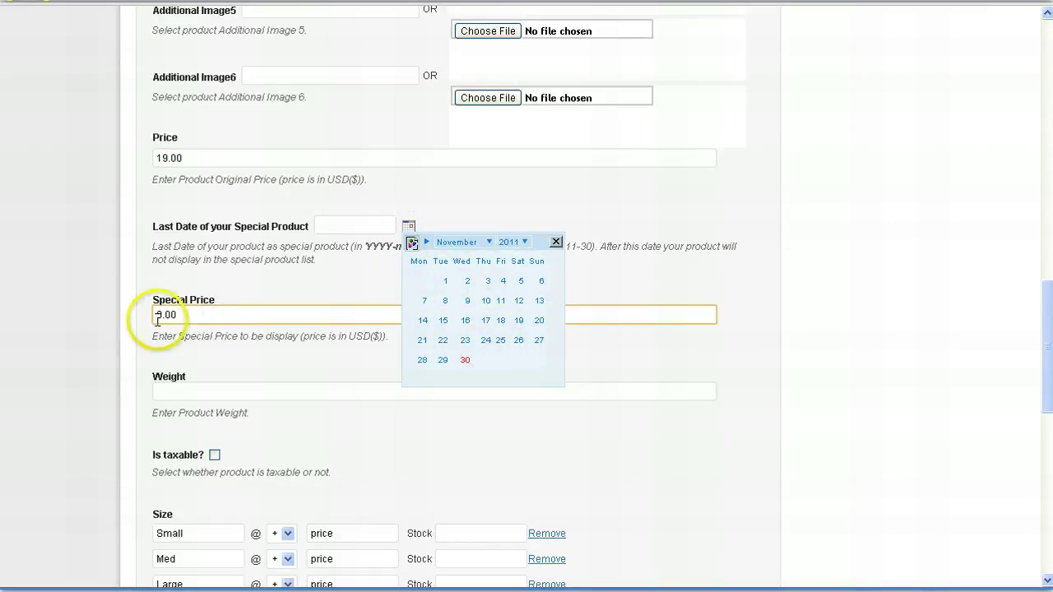
click(555, 243)
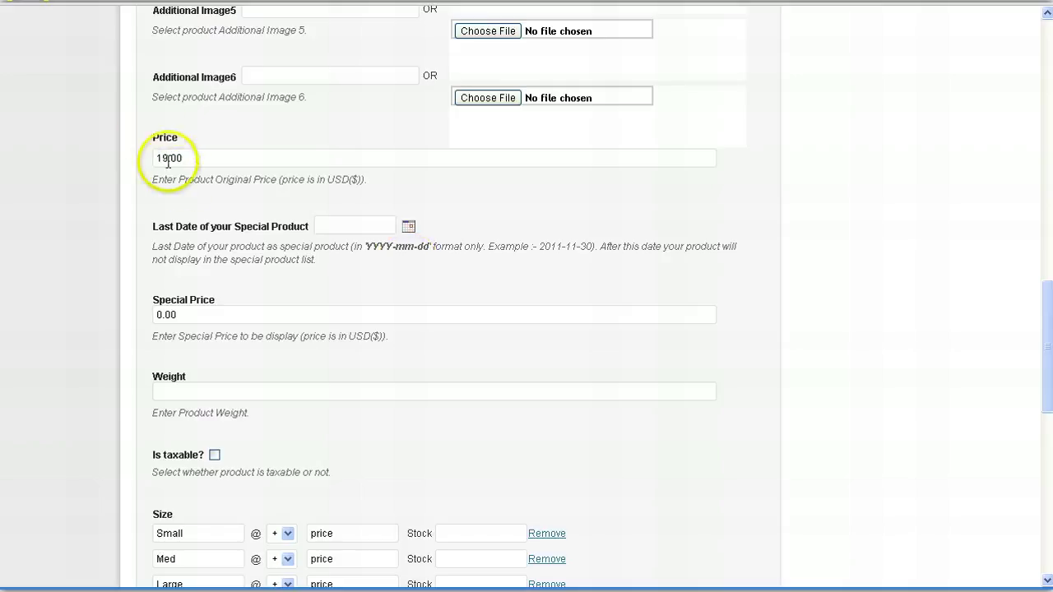
- Add an XL size to the Dress In Navy product and apply the size changes
drag(1042, 306, 1047, 352)
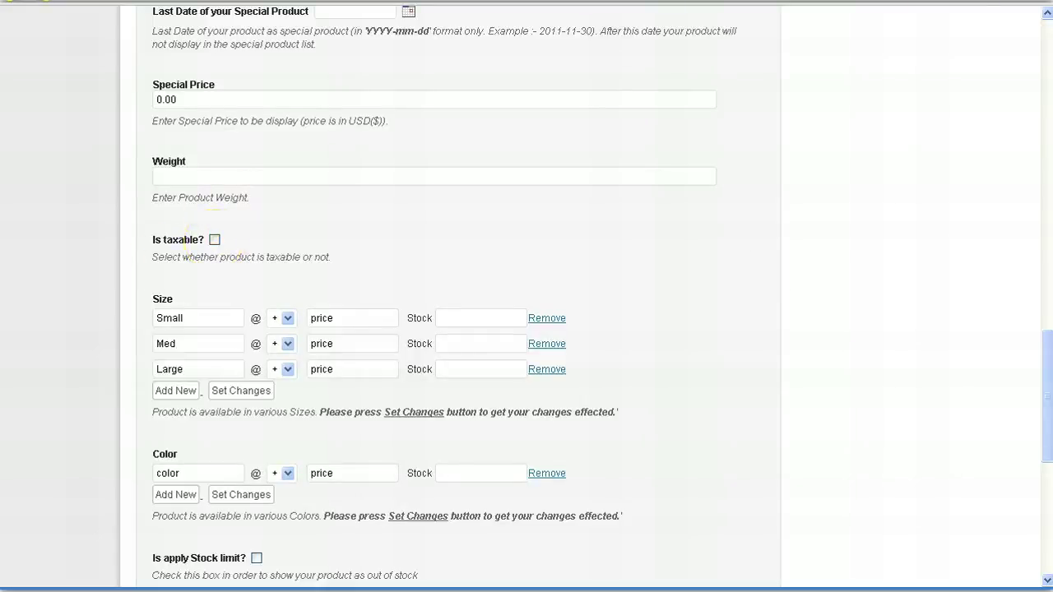
drag(1033, 370, 1041, 397)
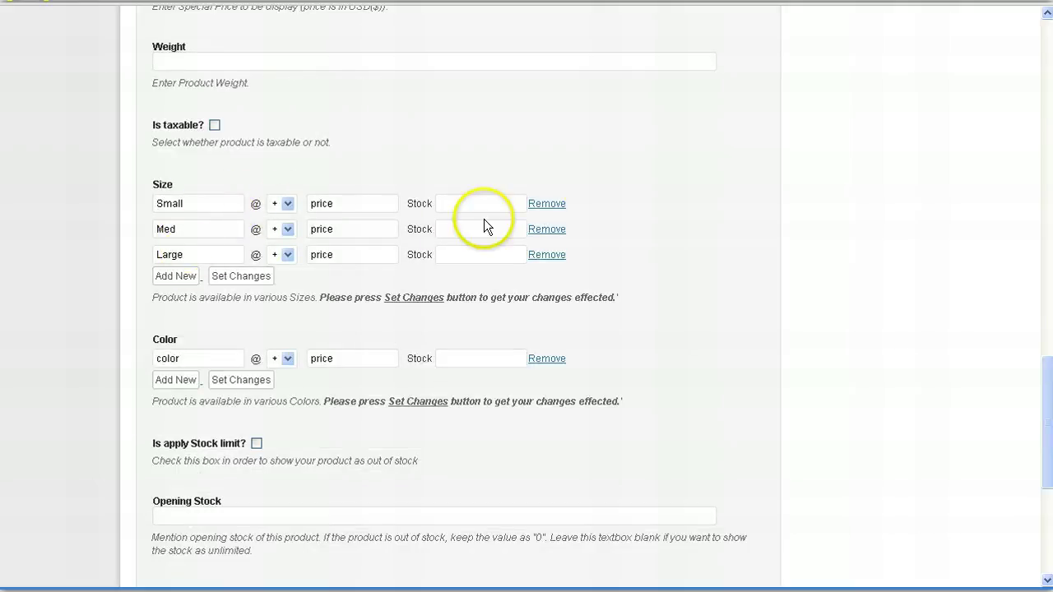
click(175, 276)
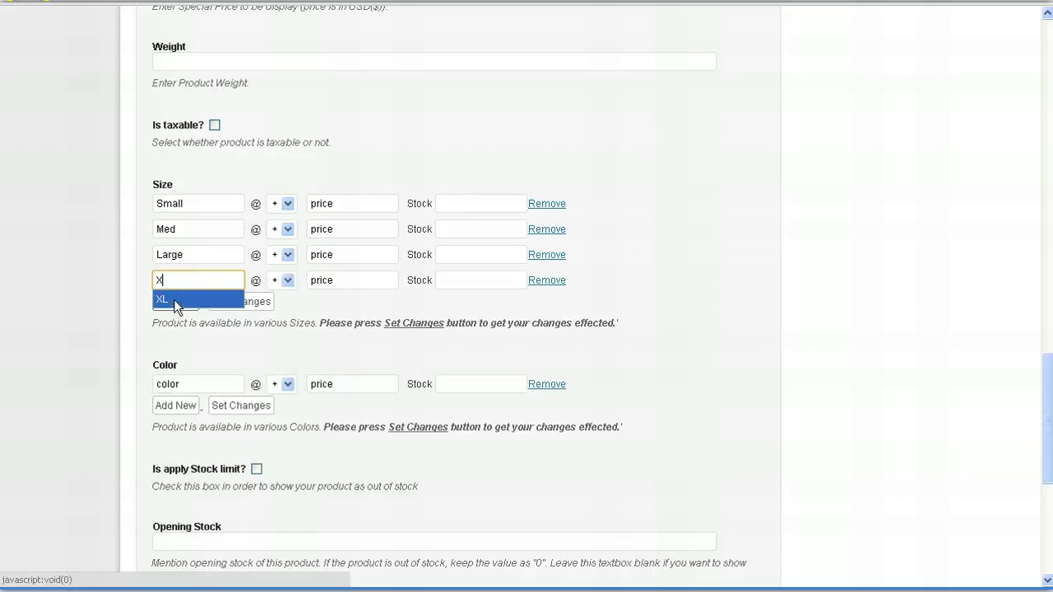
click(182, 298)
click(291, 303)
click(214, 210)
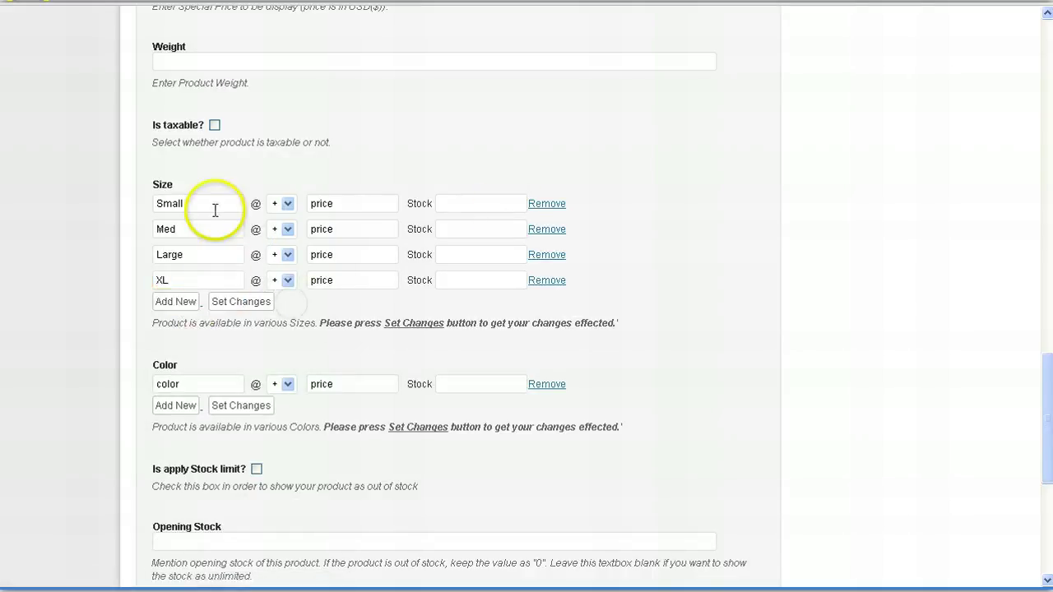
click(238, 306)
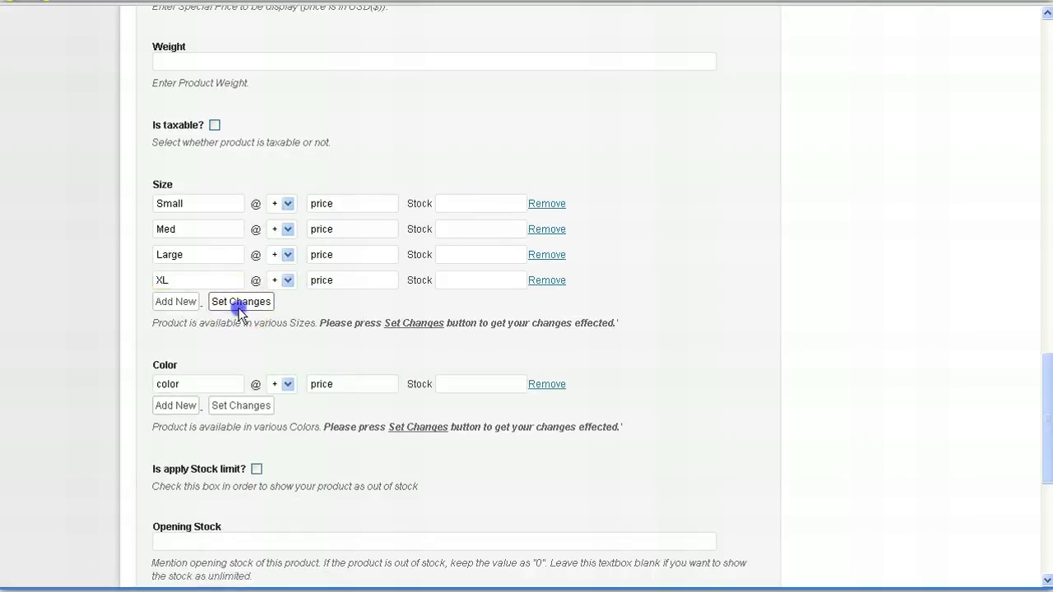
- Set up Blue and Red as the product's colors, remove the surplus blank color row and apply the color changes
click(206, 385)
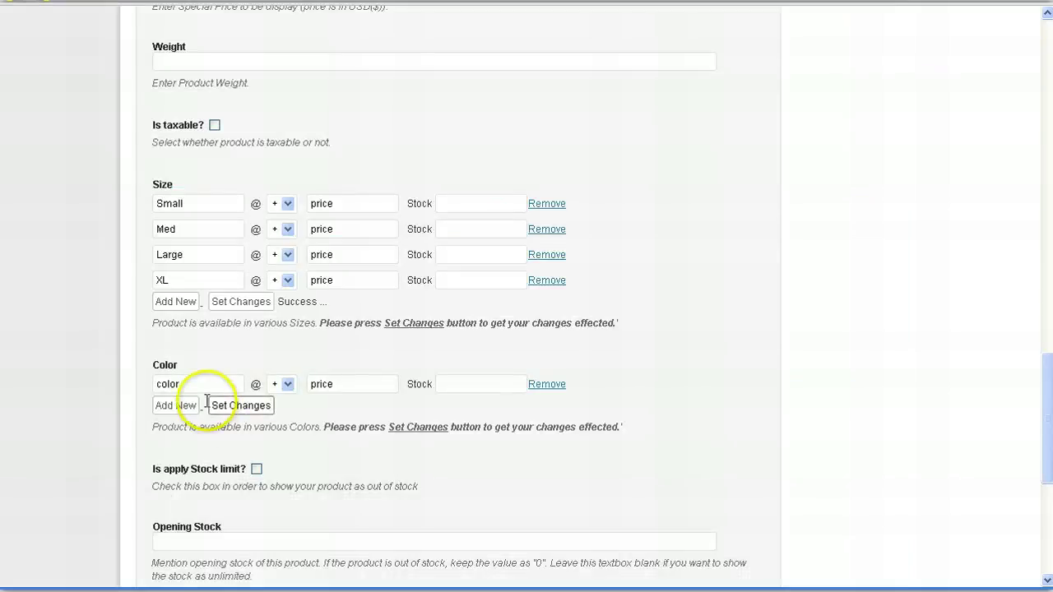
click(211, 385)
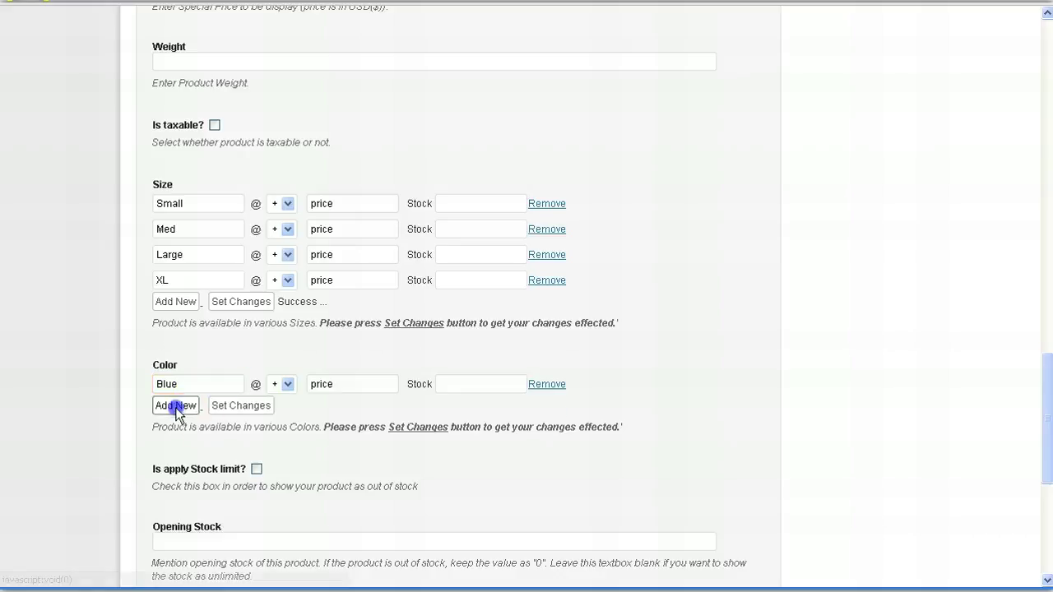
click(175, 405)
click(184, 411)
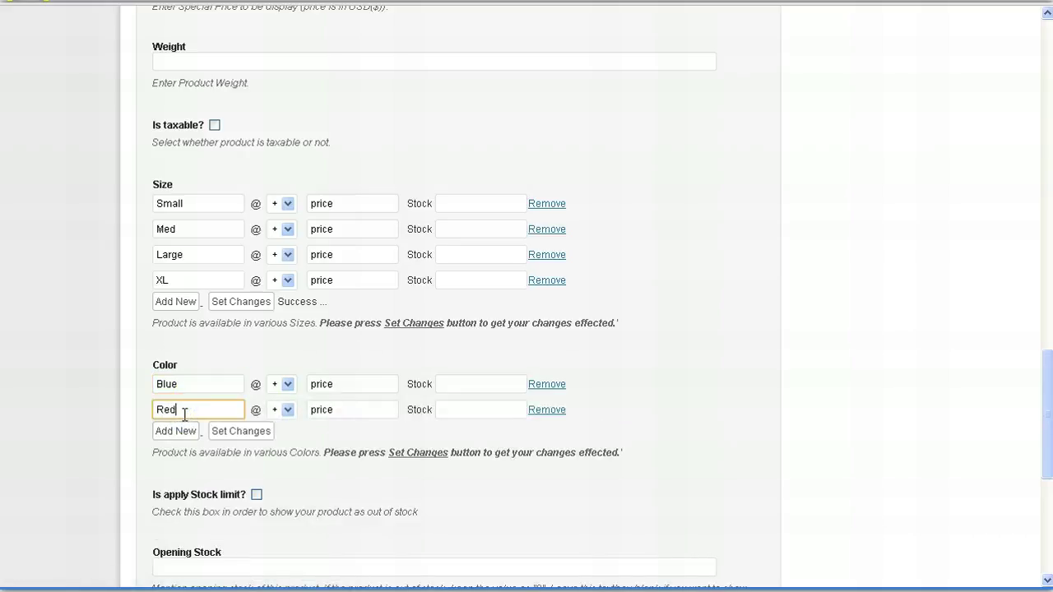
text(Red)
click(176, 431)
click(241, 456)
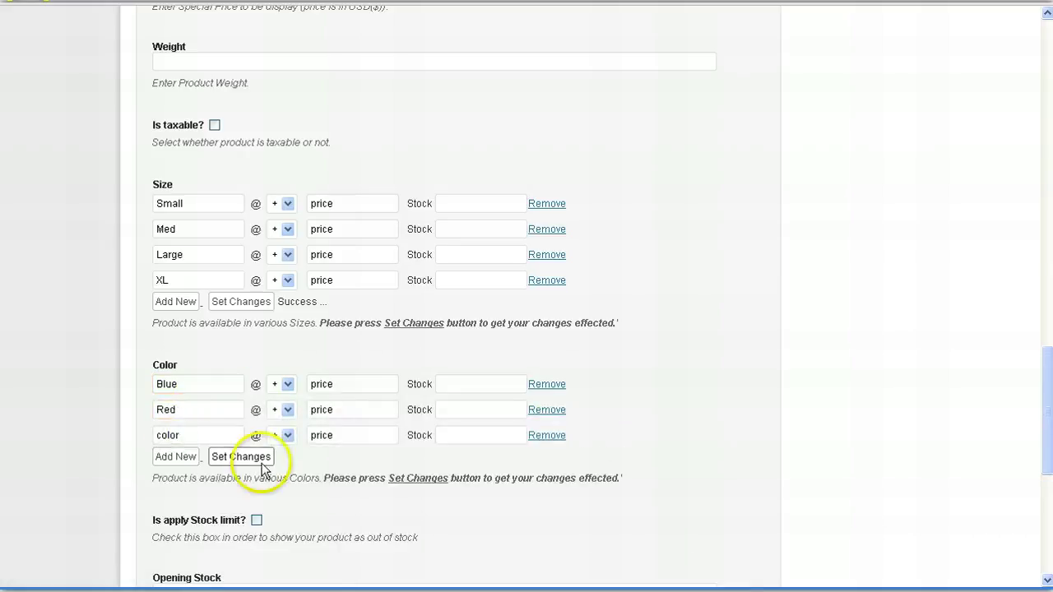
click(538, 435)
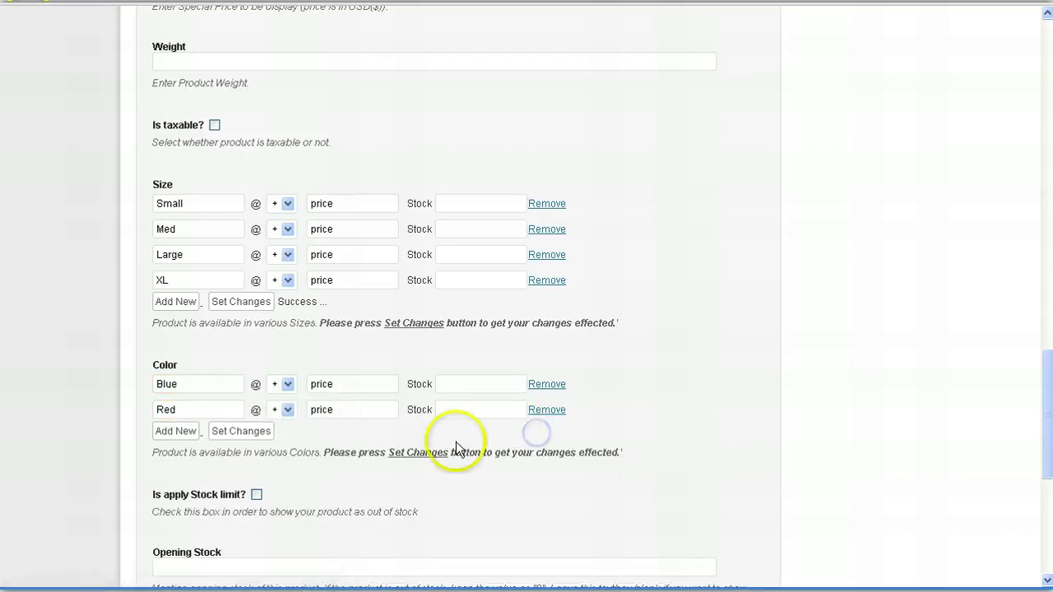
click(240, 436)
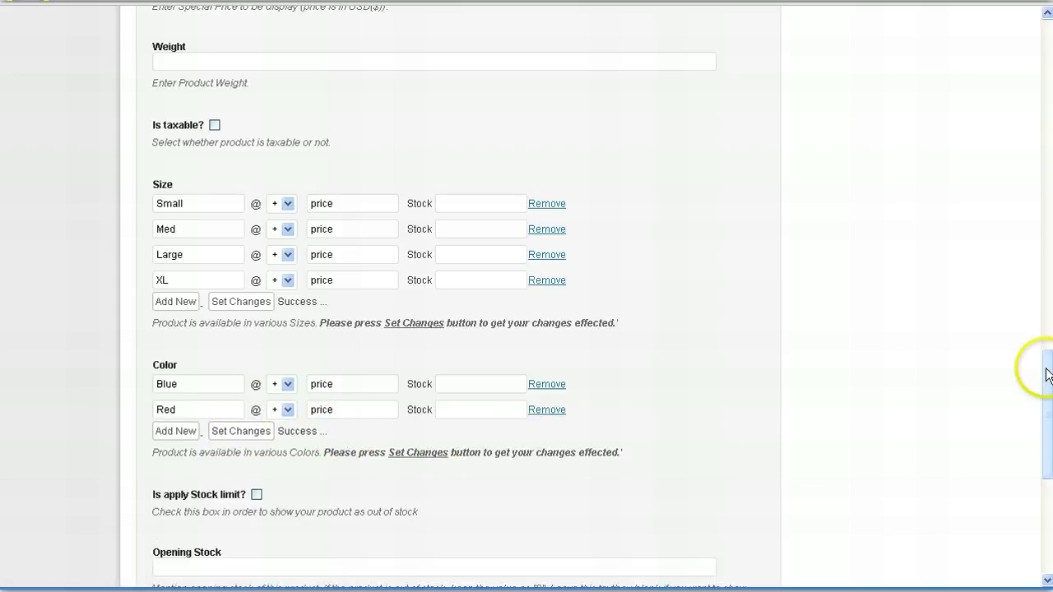
- Enable the stock limit for the product and set its opening stock to 10
drag(1049, 364, 1046, 426)
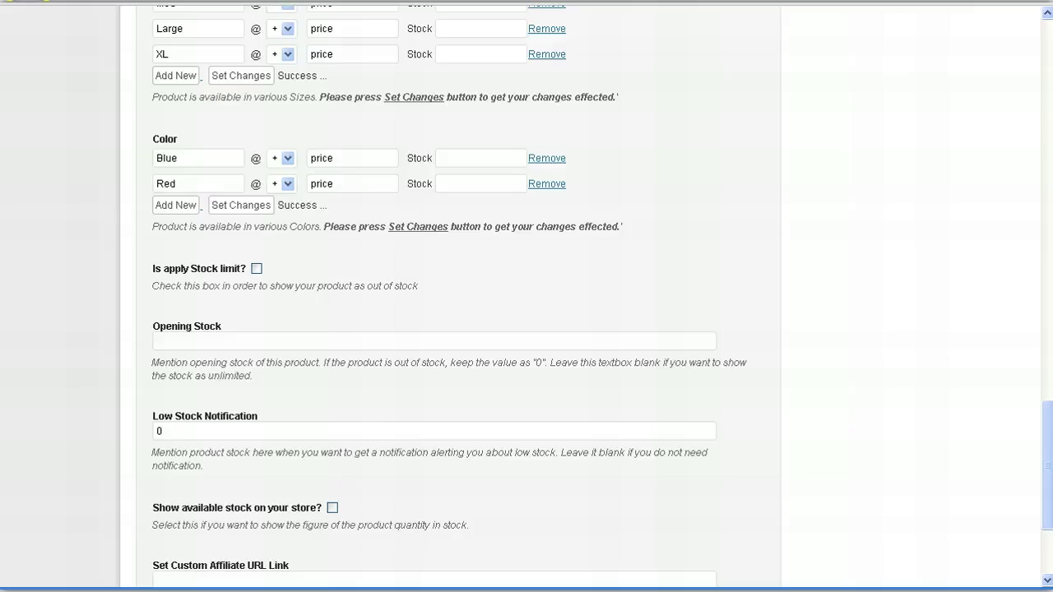
click(256, 269)
click(262, 341)
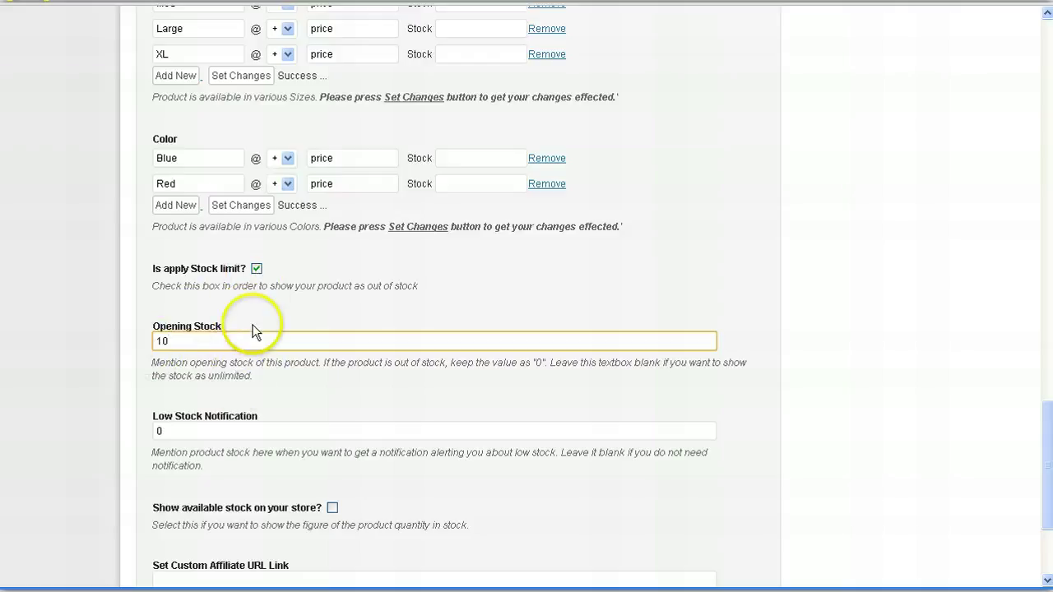
- Turn off the product's stock limit and set its opening stock to 0
click(256, 269)
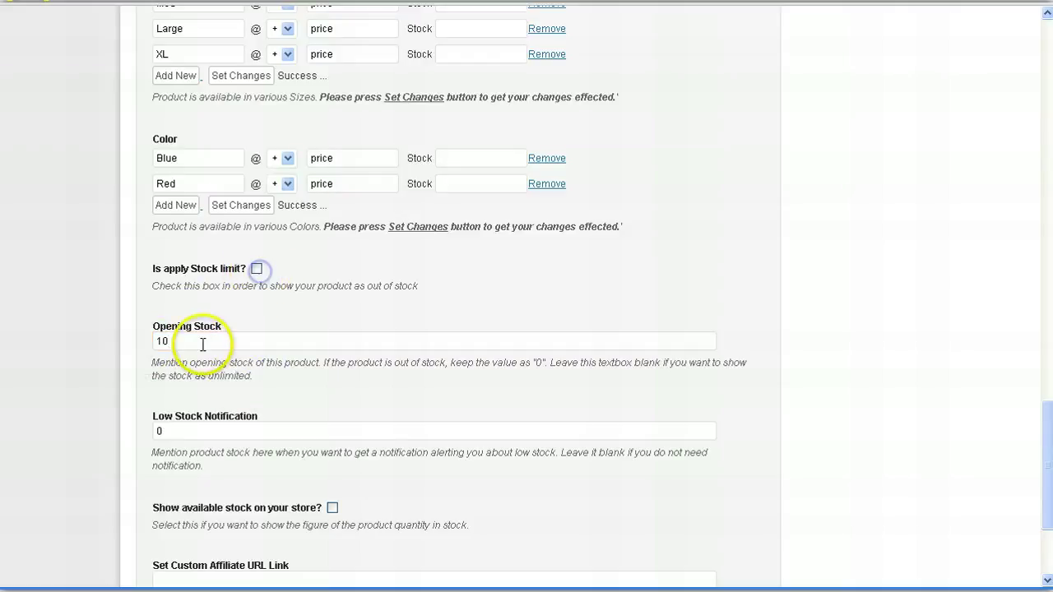
click(201, 342)
text(0)
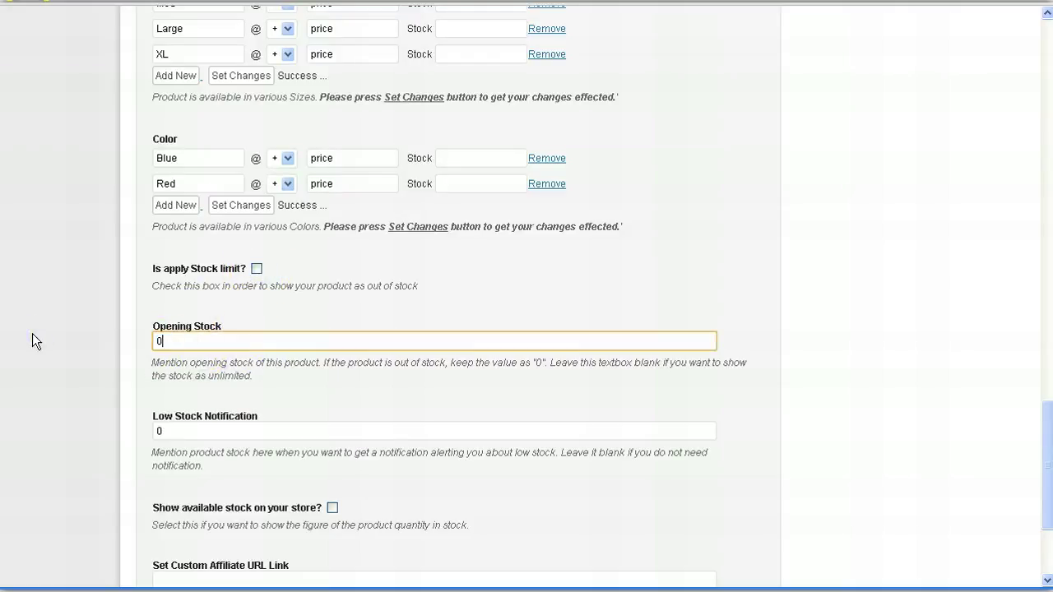
click(380, 383)
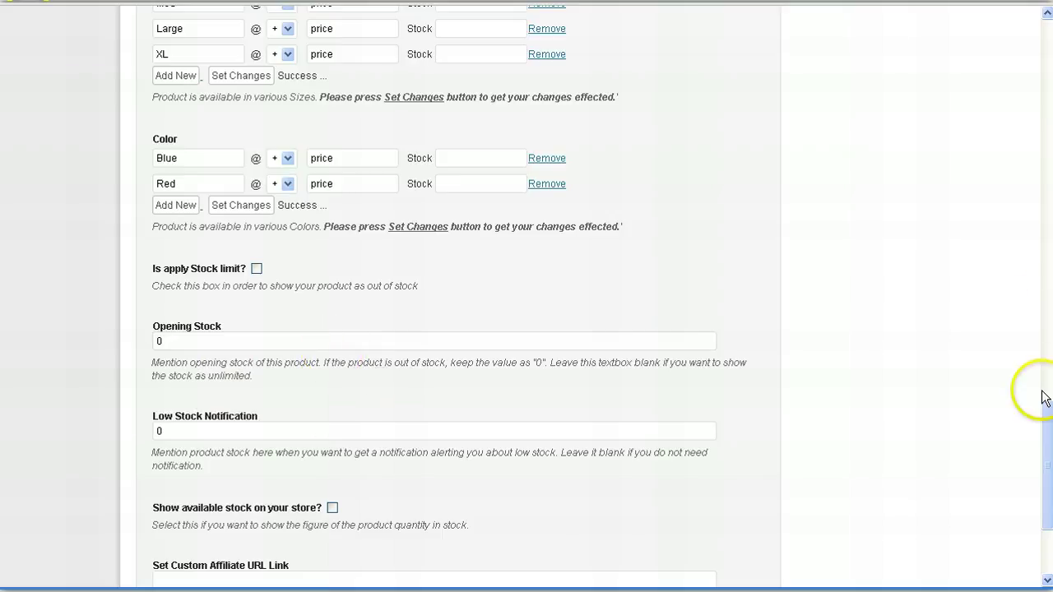
- Review the product's affiliate link, category and tag settings and save the update to Dress In Navy
drag(1044, 422, 1049, 467)
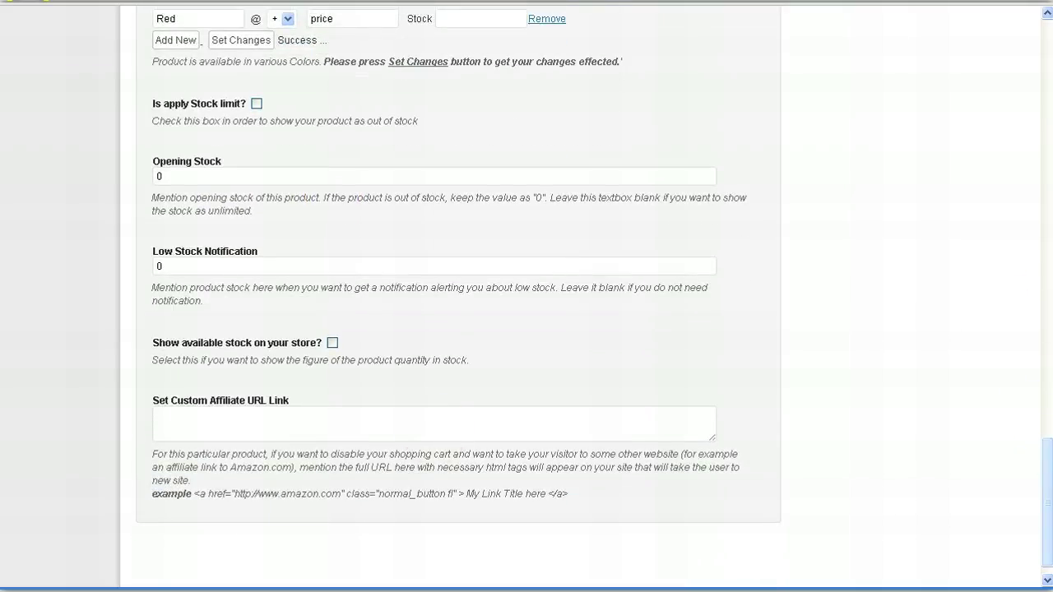
drag(1047, 456, 1044, 18)
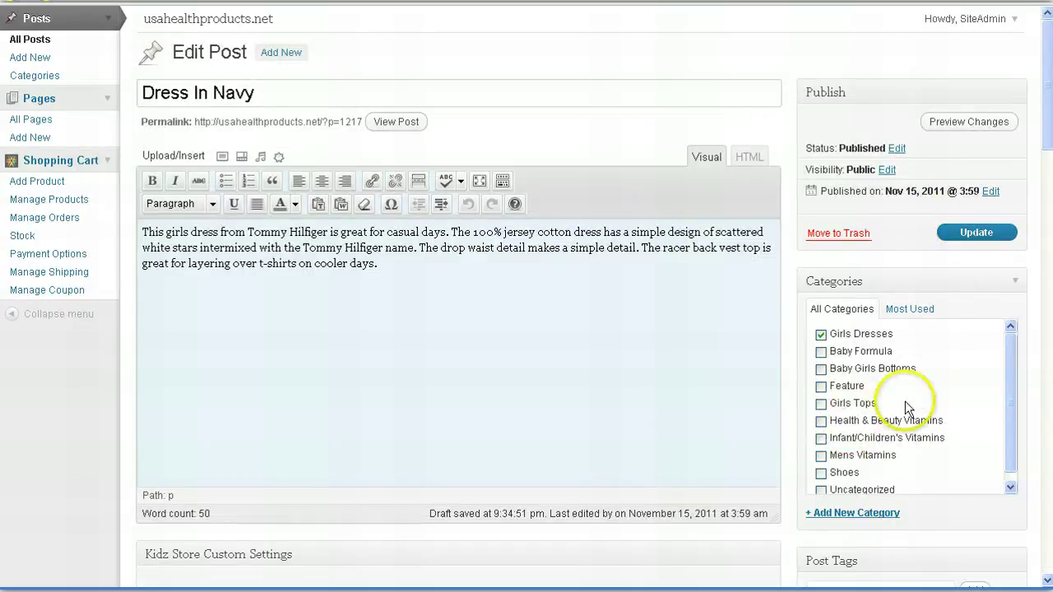
drag(1048, 147, 1048, 199)
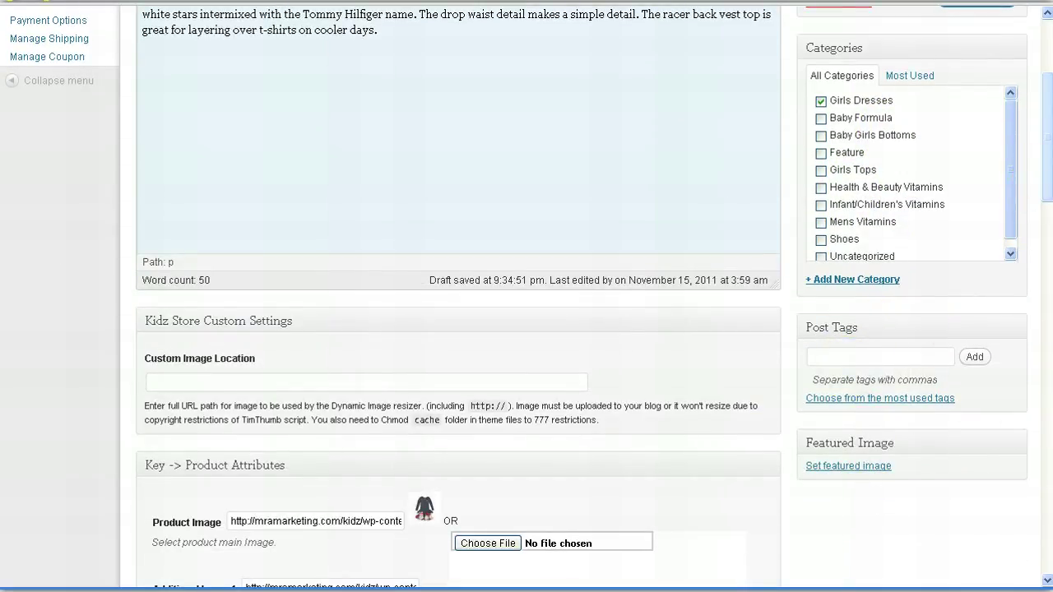
drag(1048, 165, 1047, 90)
click(975, 233)
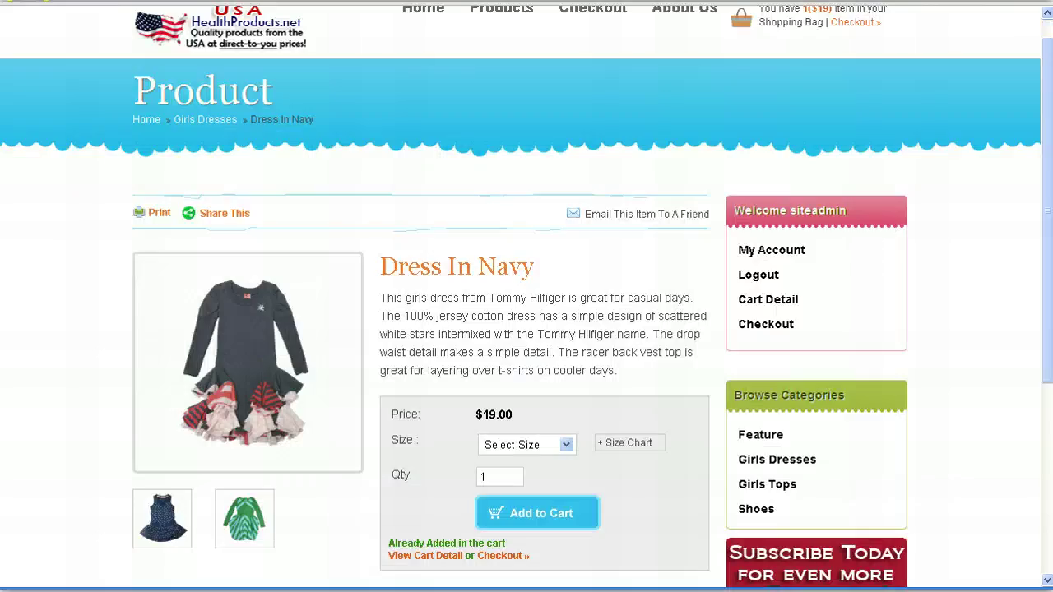
- Switch to the Dress In Navy store page, reload it and view its Size and Colors choices without selecting any
right_click(465, 170)
click(494, 212)
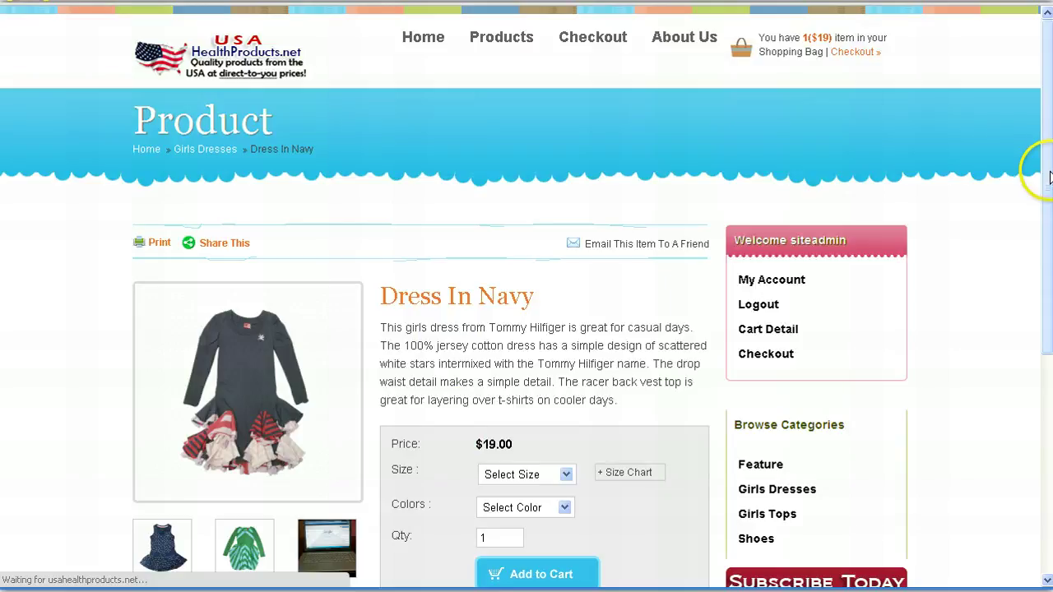
drag(1041, 160, 1049, 245)
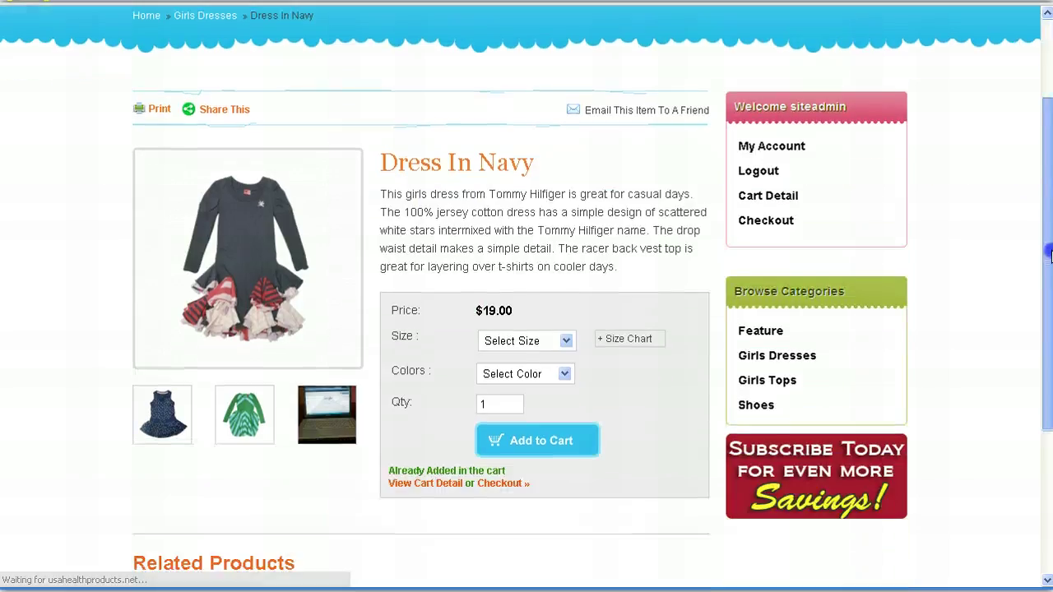
click(503, 341)
click(650, 387)
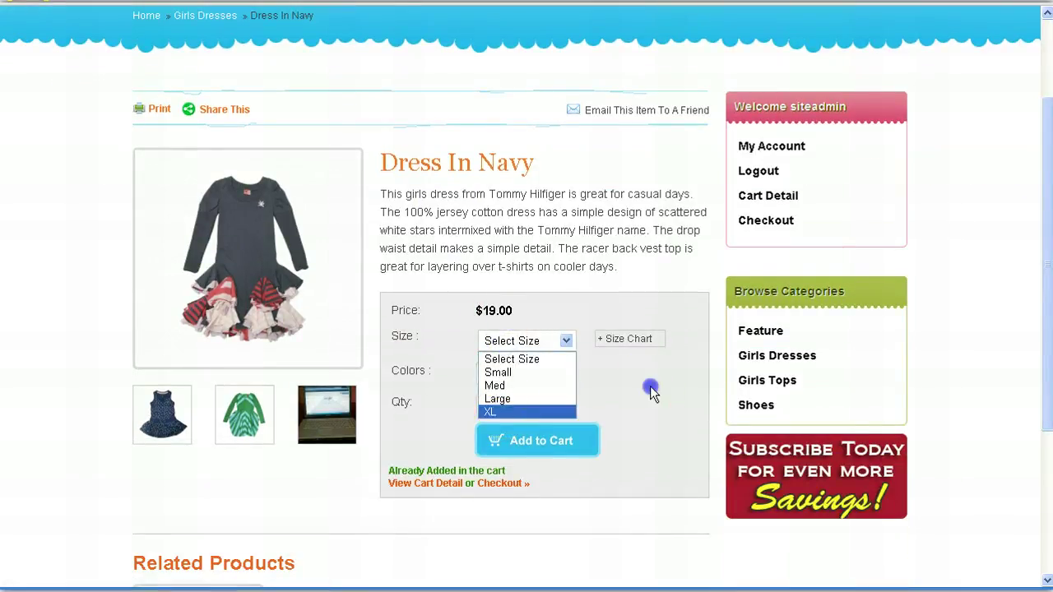
click(502, 375)
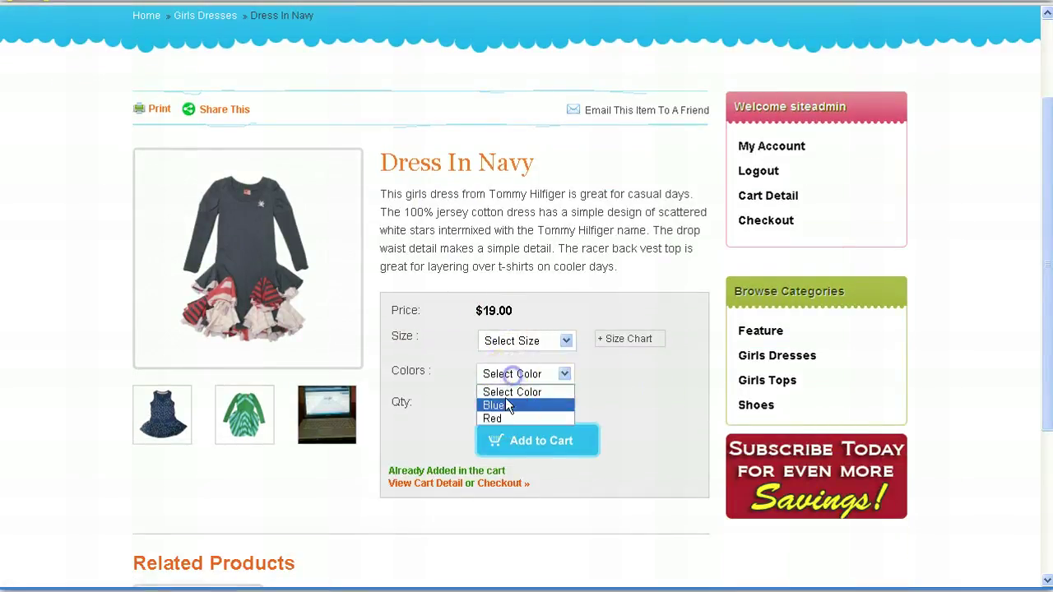
click(398, 417)
- View the laptop photo among the product's thumbnails enlarged and close it
click(325, 431)
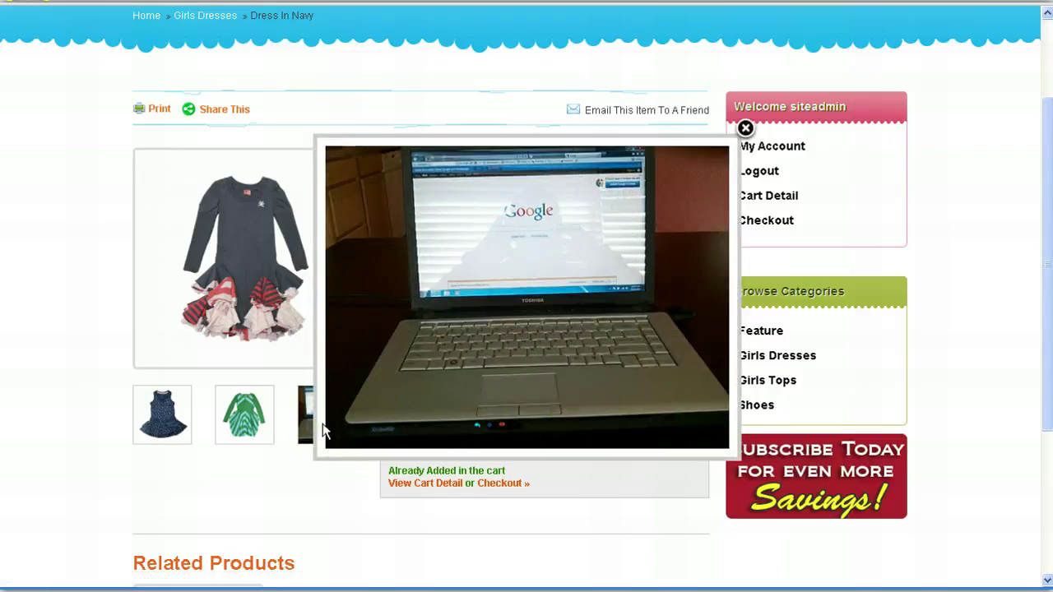
click(745, 129)
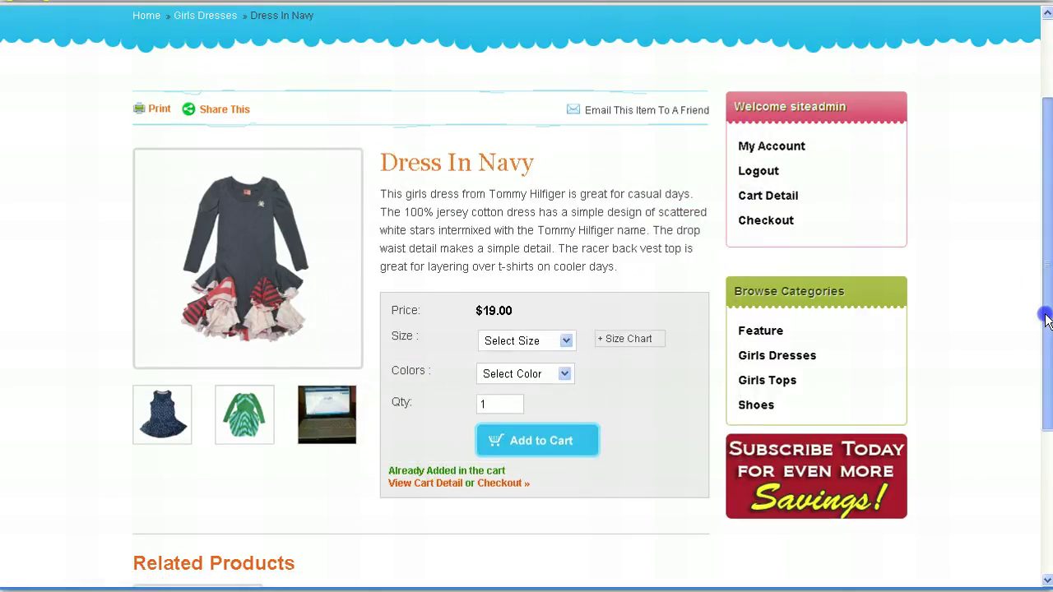
drag(1047, 315, 1048, 271)
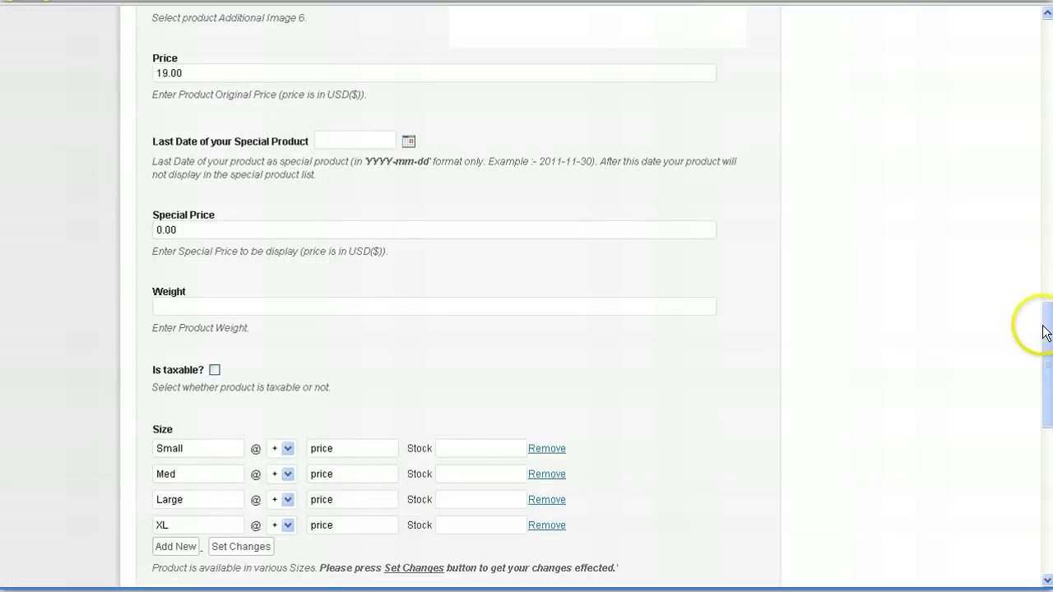
- Switch back to the product's edit form in the WordPress dashboard and clear the Additional Image 3 URL
drag(1049, 257, 1041, 164)
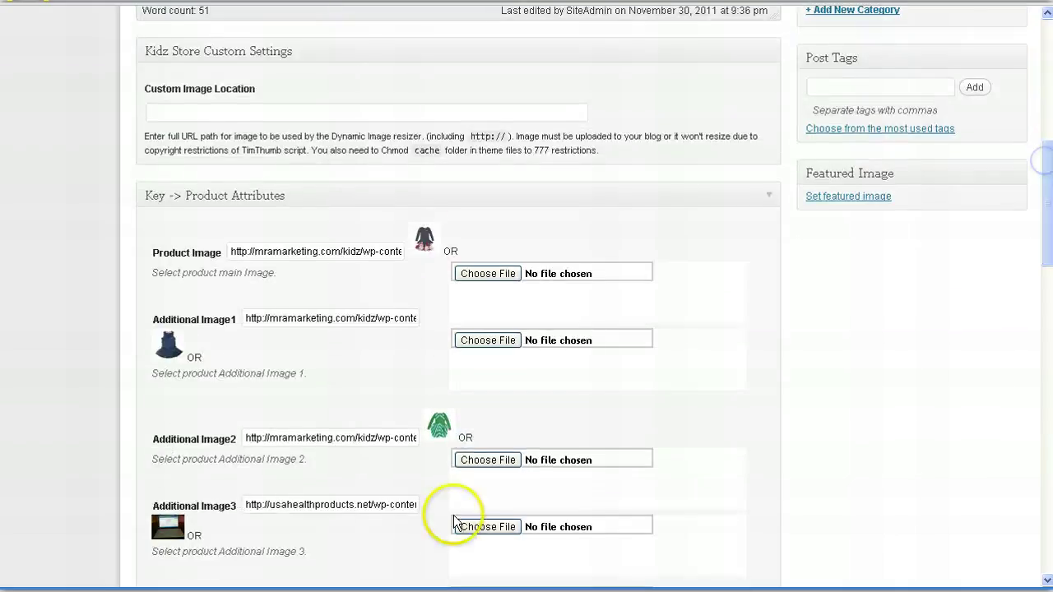
click(392, 507)
key(ctrl+a)
key(BackSpace)
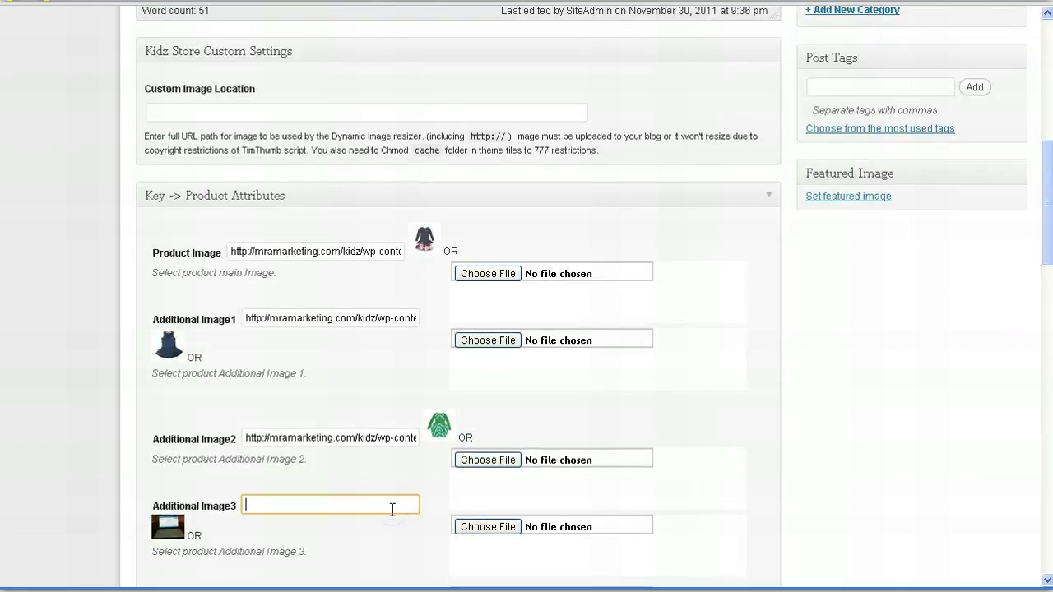
- Save the update to Dress In Navy and reload its store page to check the product images
click(1044, 80)
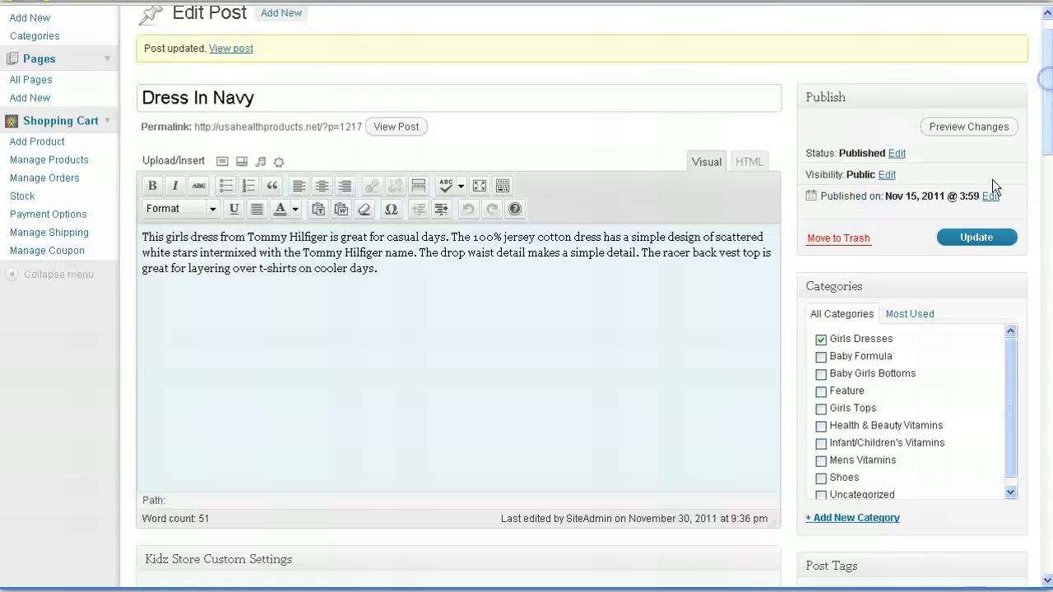
click(989, 238)
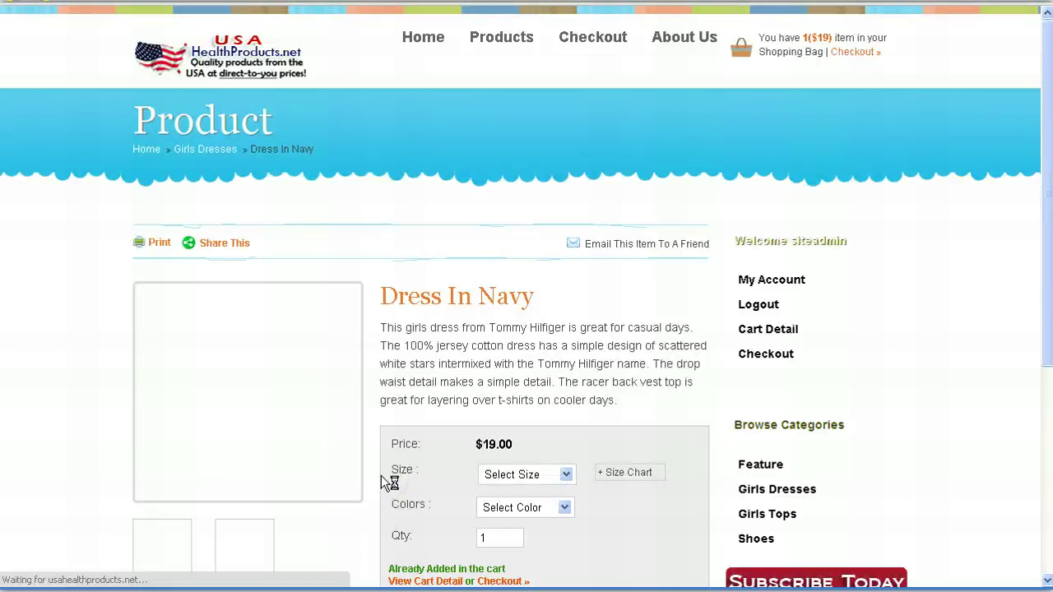
scroll(381, 476, down, 3)
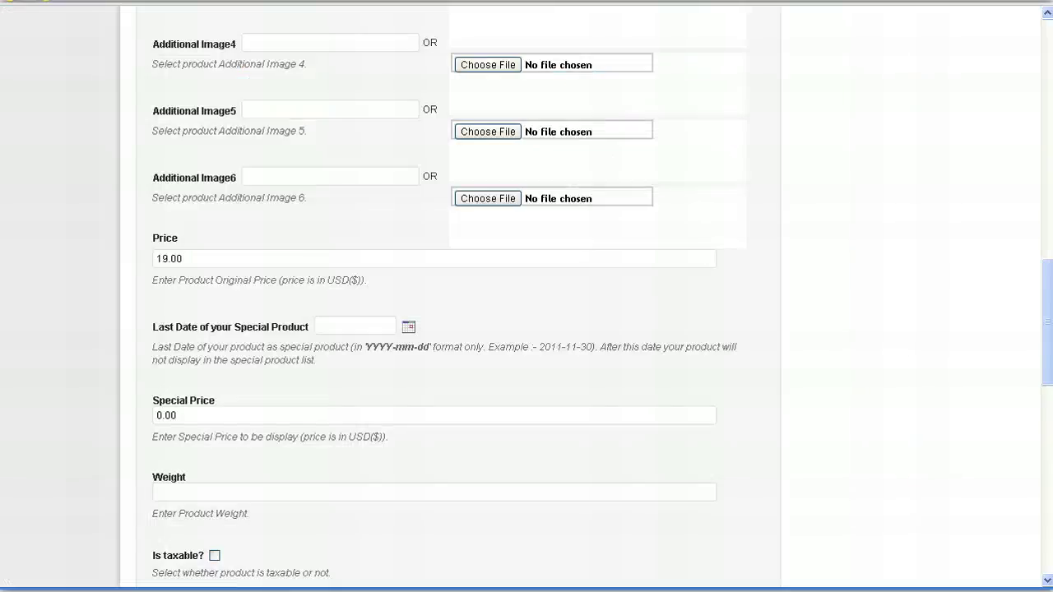
- Open a blank form for adding a new product and review its category, image, price, size, color and stock fields
drag(1045, 352, 1039, 90)
click(29, 183)
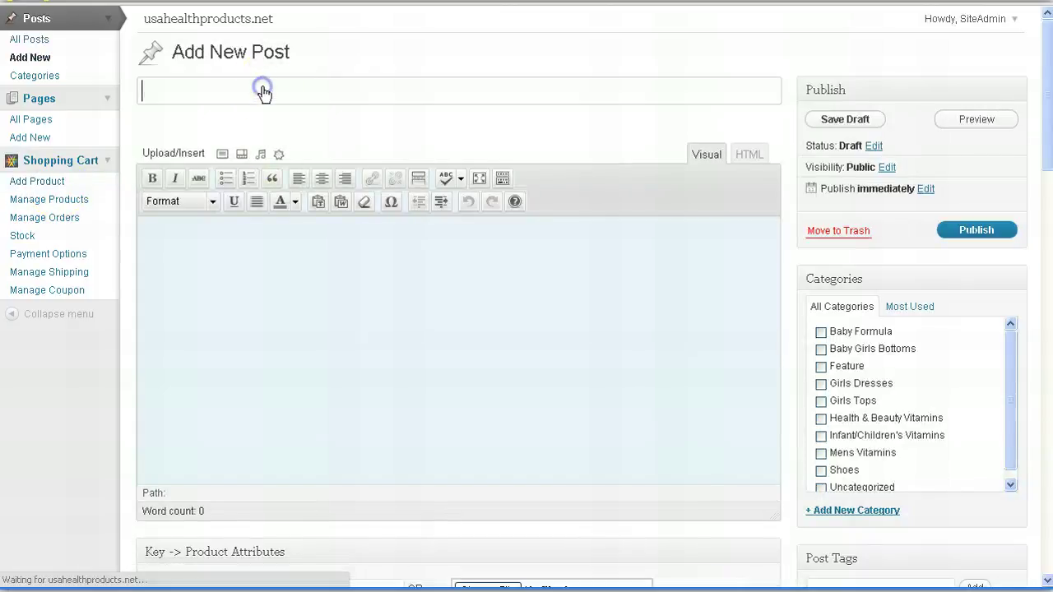
scroll(398, 353, down, 10)
scroll(431, 310, down, 3)
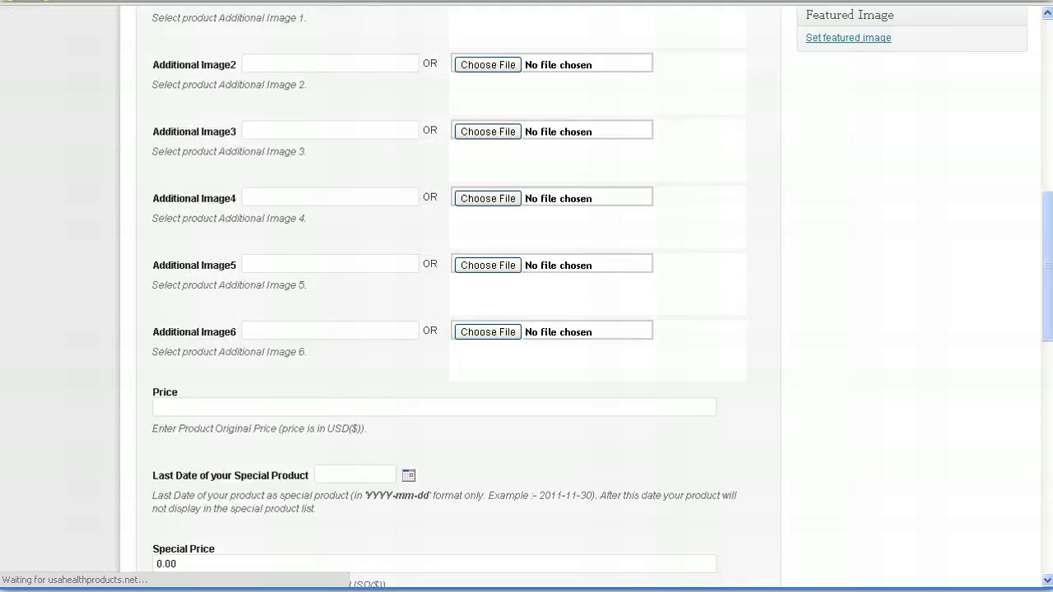
click(1048, 161)
click(1047, 162)
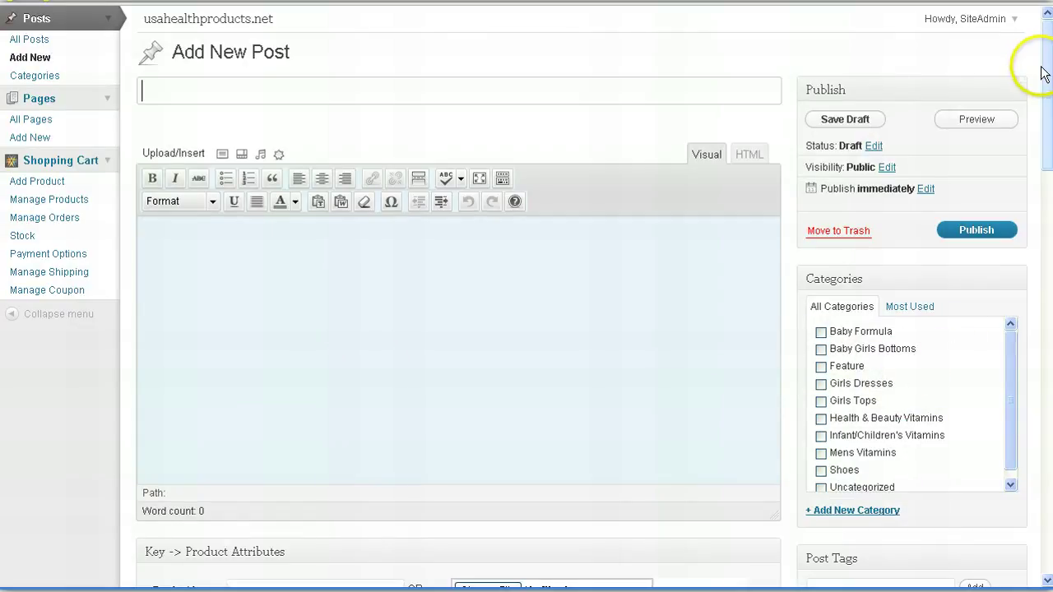
drag(1045, 71, 1050, 154)
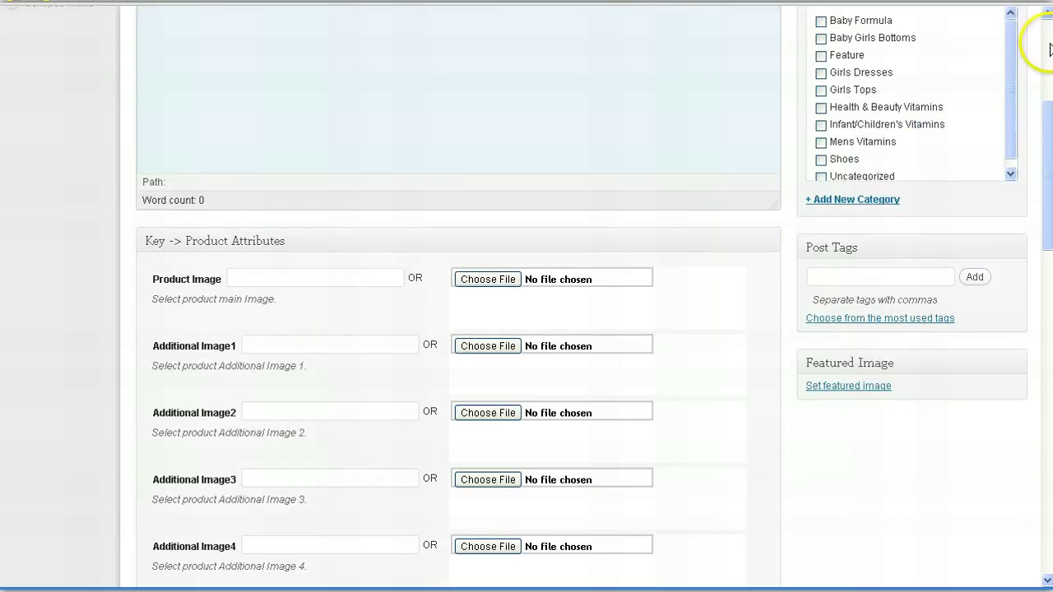
drag(1040, 107, 1029, 327)
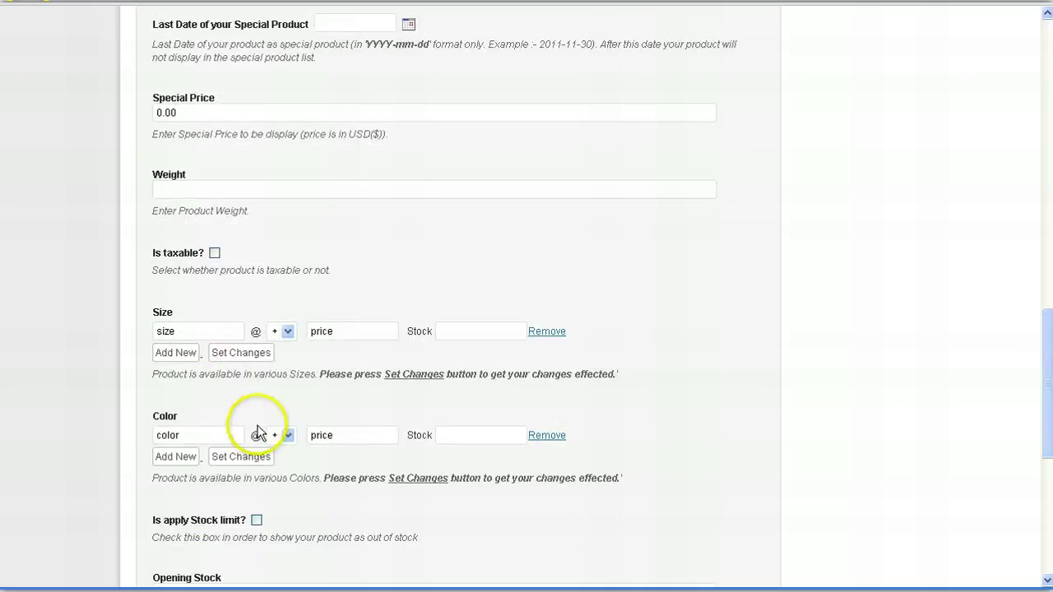
- Go to the order management page, try to open the customer record of the first order, and return to the order list
drag(1045, 322, 1033, 137)
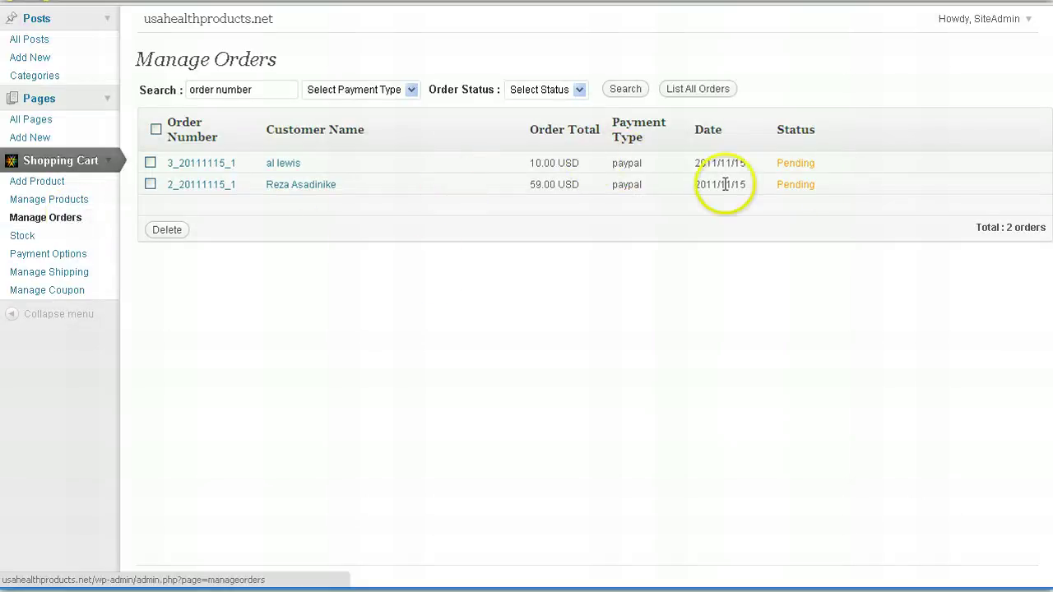
click(288, 163)
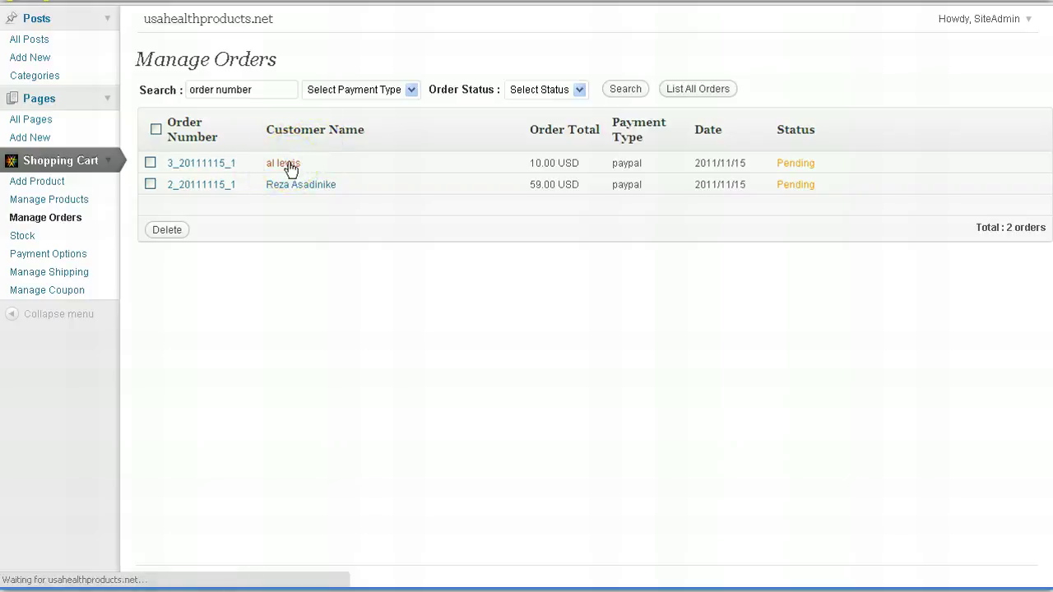
right_click(98, 82)
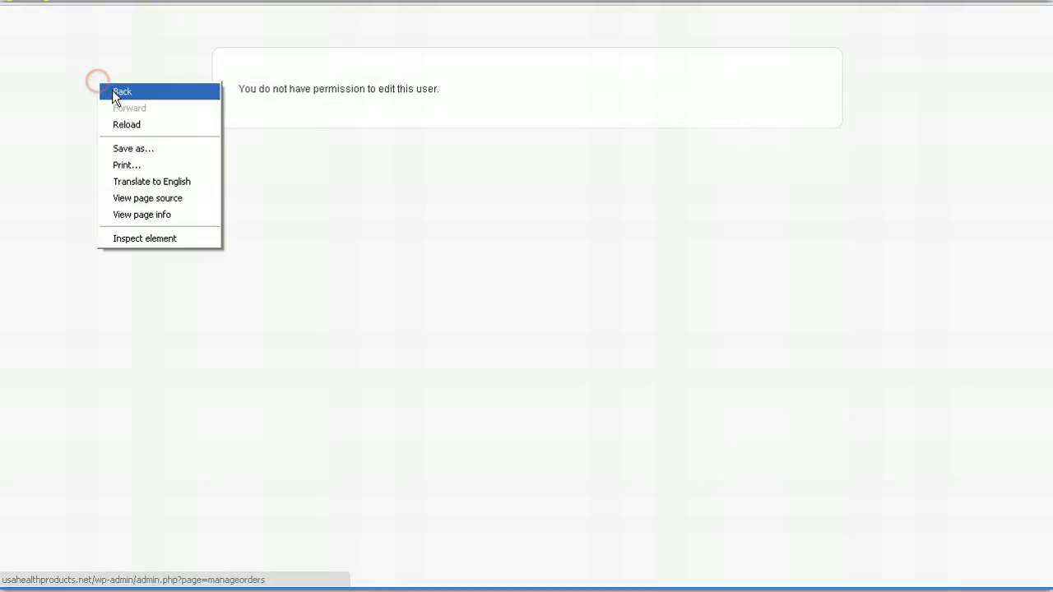
click(122, 91)
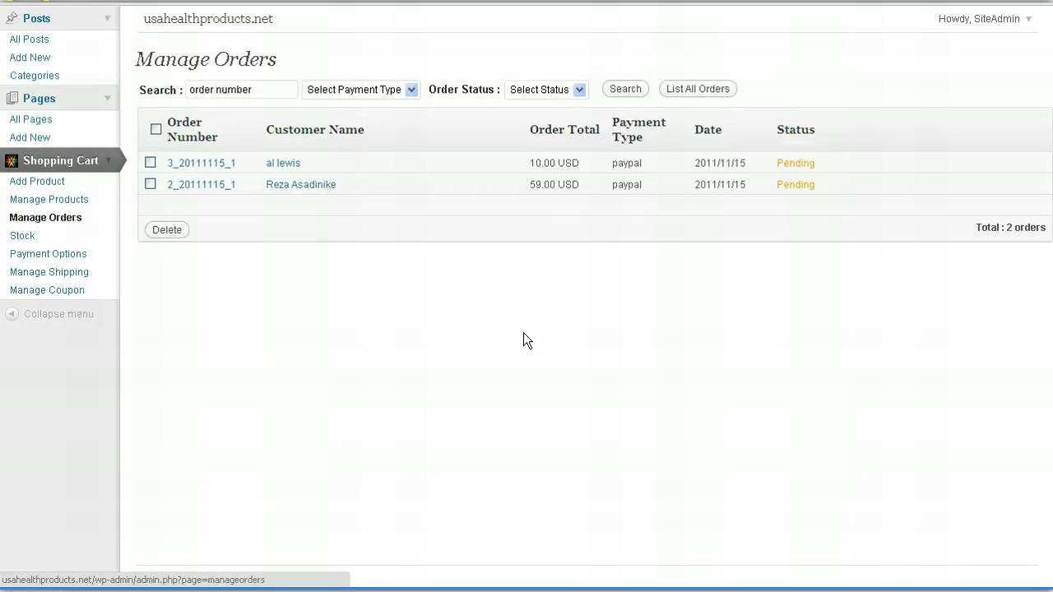
- Review the store's management pages for payment options, shipping methods and discount coupons
click(71, 260)
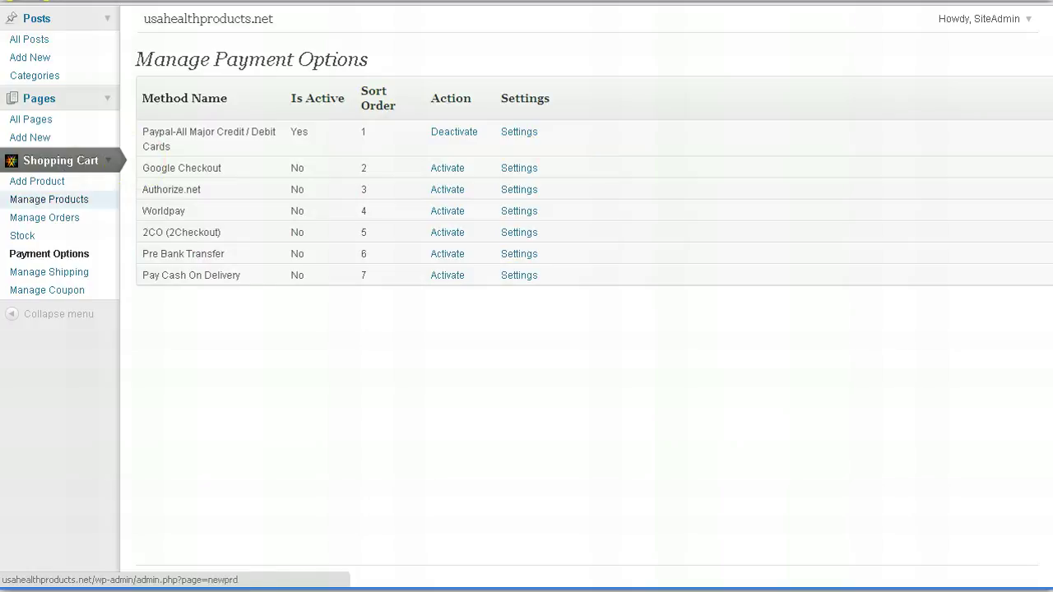
click(64, 273)
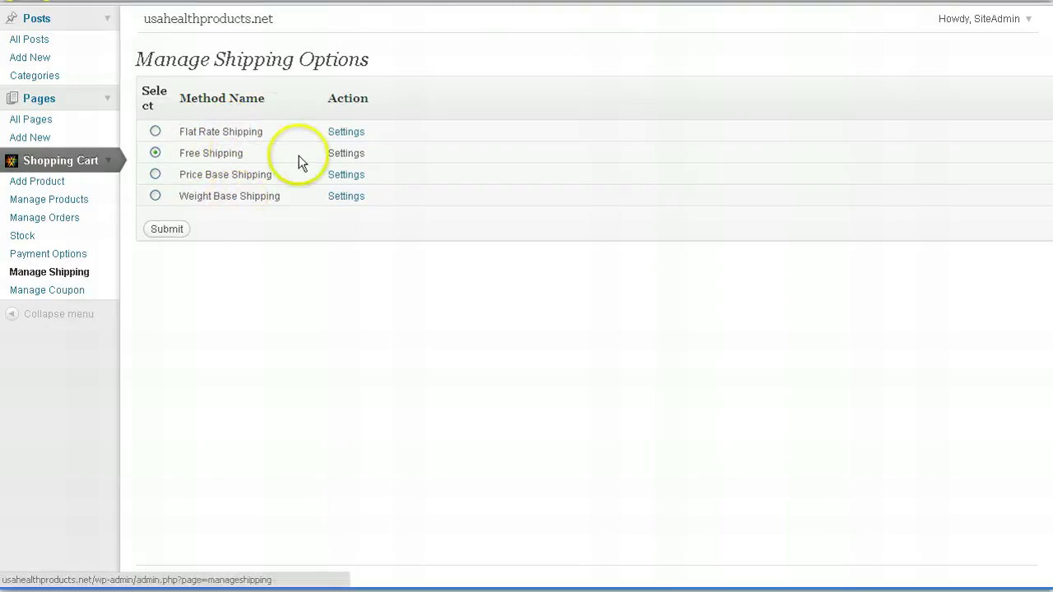
click(20, 294)
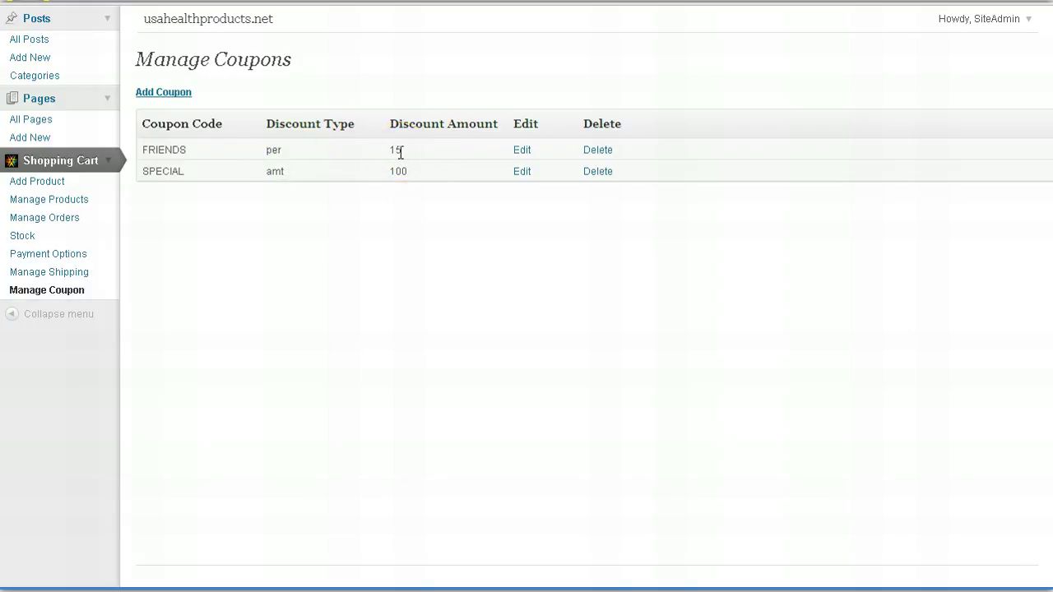
click(156, 179)
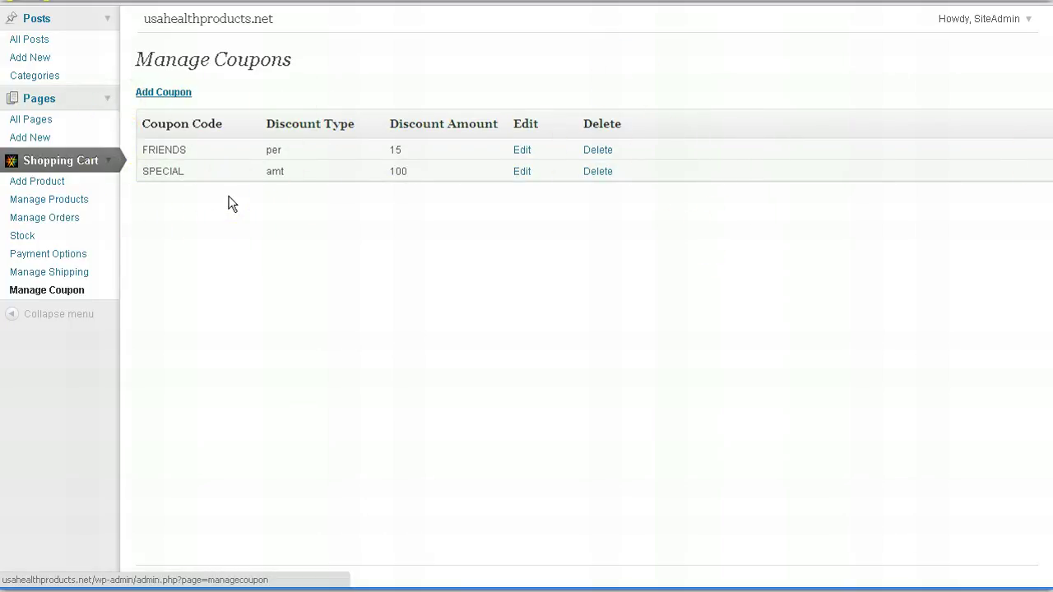
- Switch to the storefront's shopping cart, view its discount code field and go to the store's home page
click(33, 45)
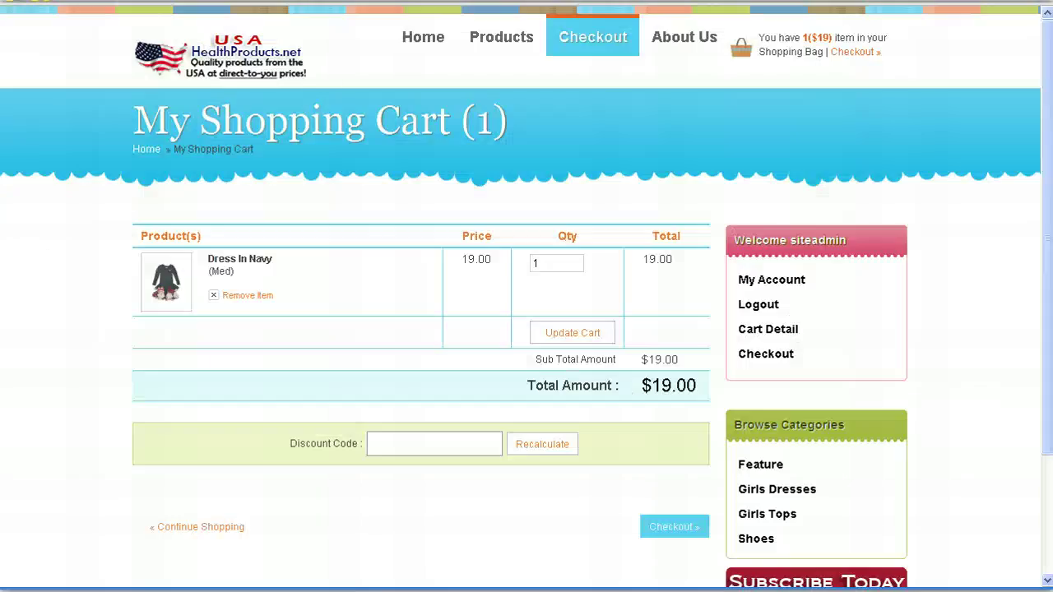
click(220, 64)
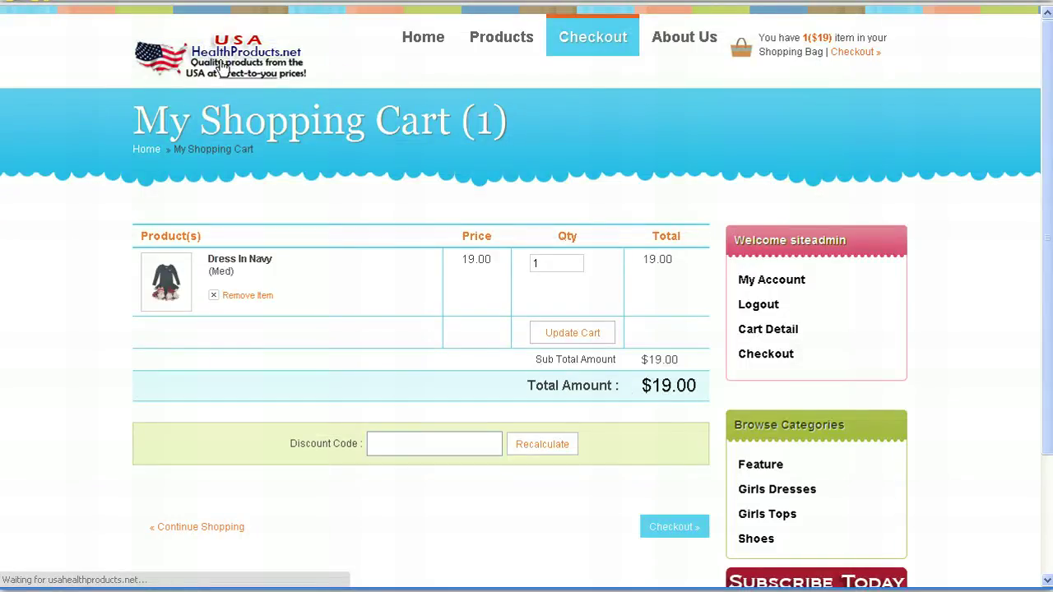